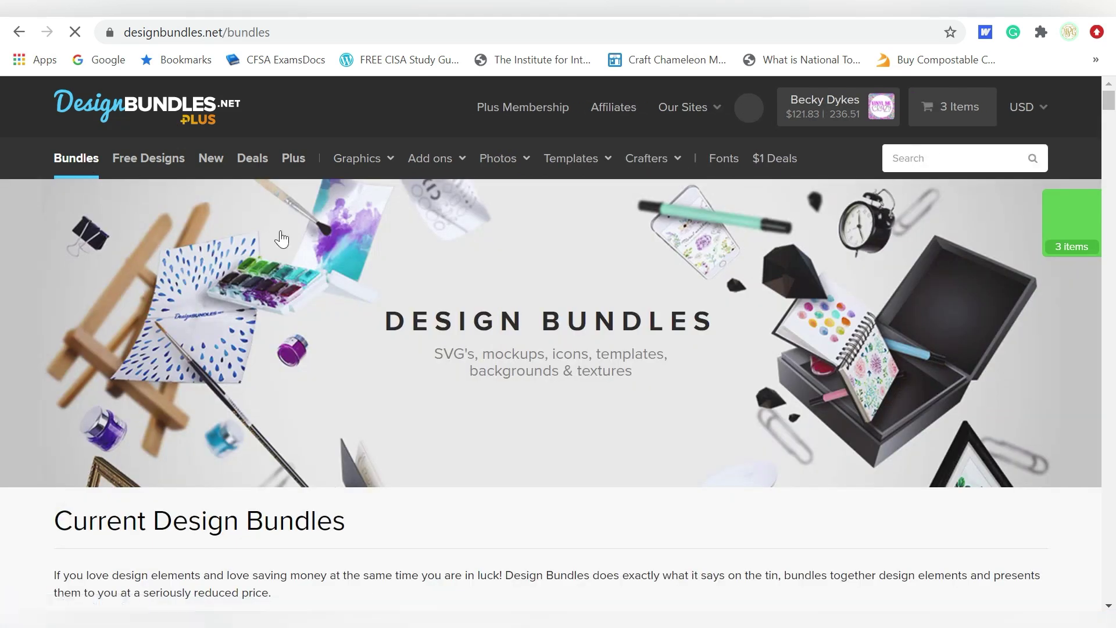
Step: Open The Christmas Craft Bundle Volume 4 from the current design bundles and add it to the cart
mouse_move(1110, 102)
left_mouse_down()
mouse_move(1110, 135)
mouse_move(1110, 122)
left_mouse_up()
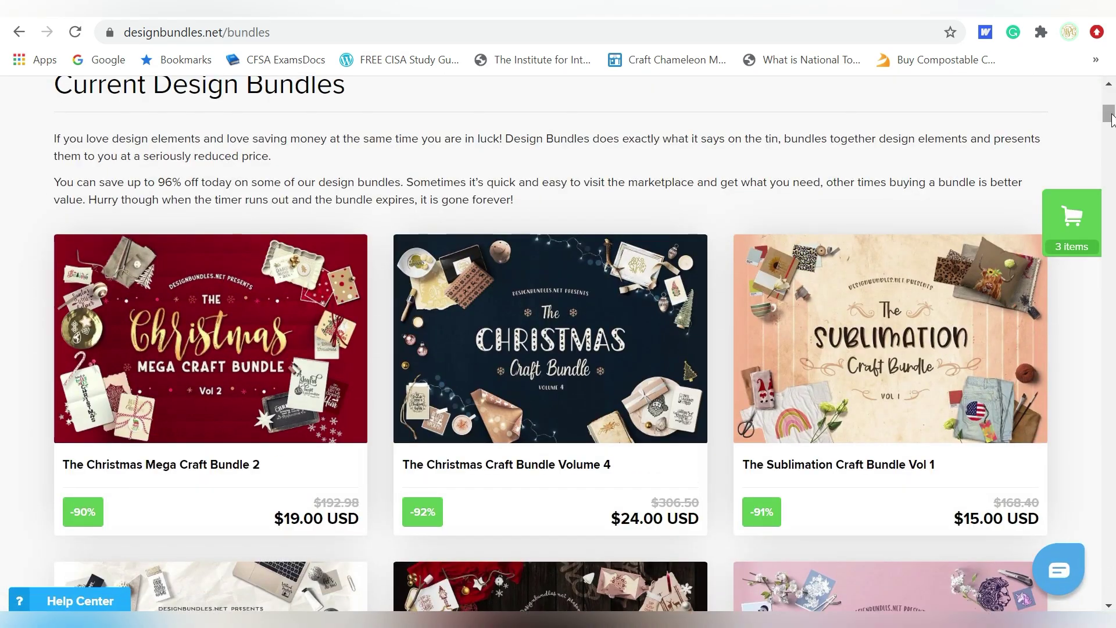
left_click(546, 301)
left_click_drag(1114, 100, 1113, 126)
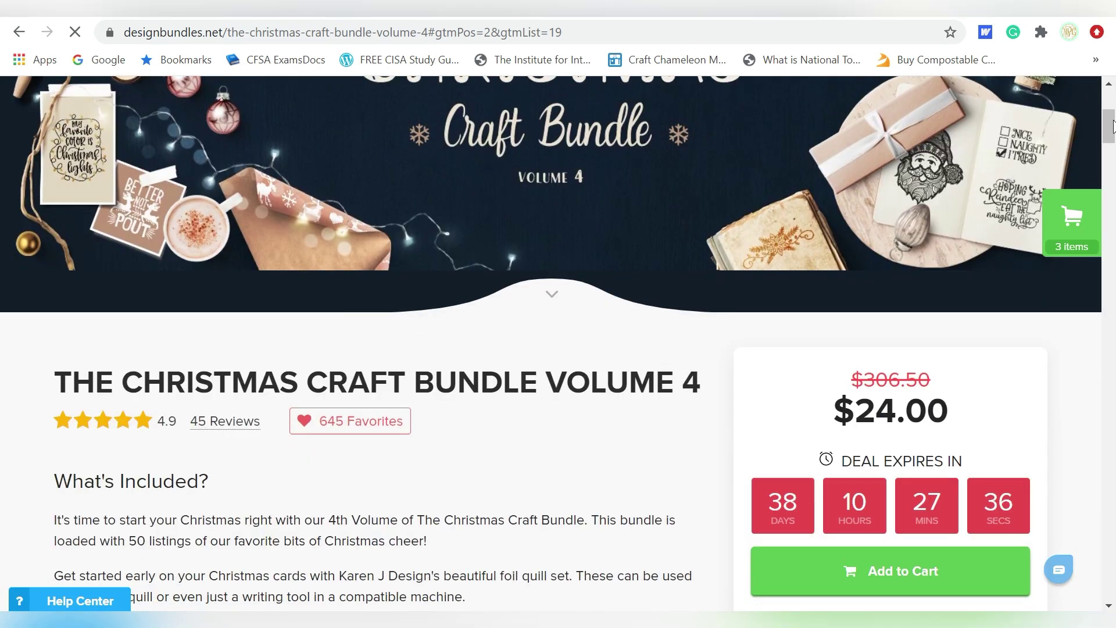
left_click_drag(1113, 133, 1112, 148)
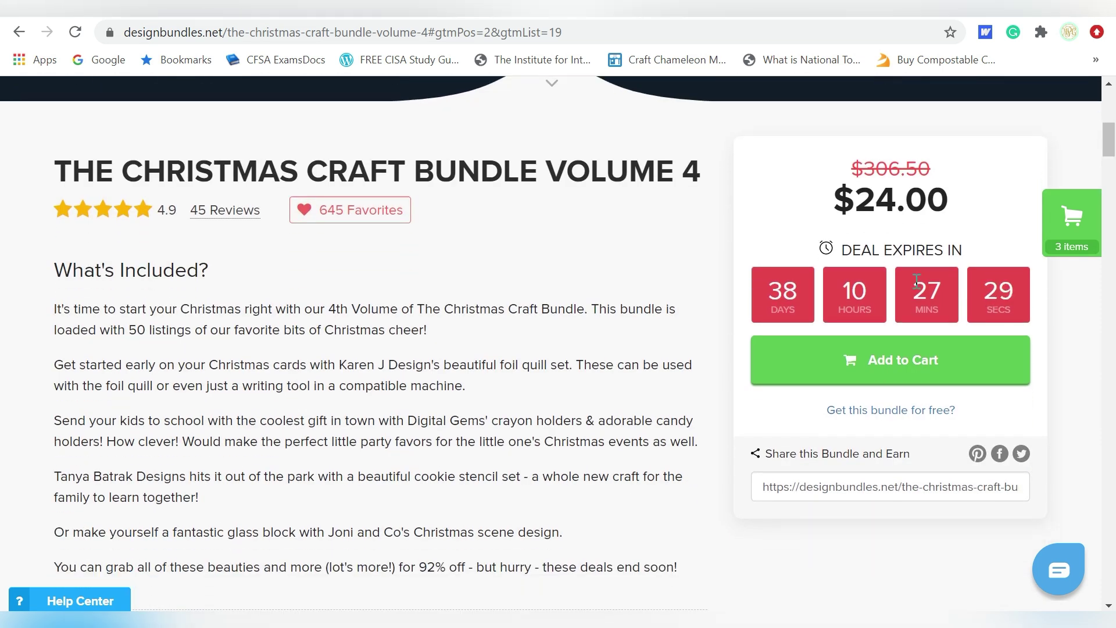
left_click(895, 362)
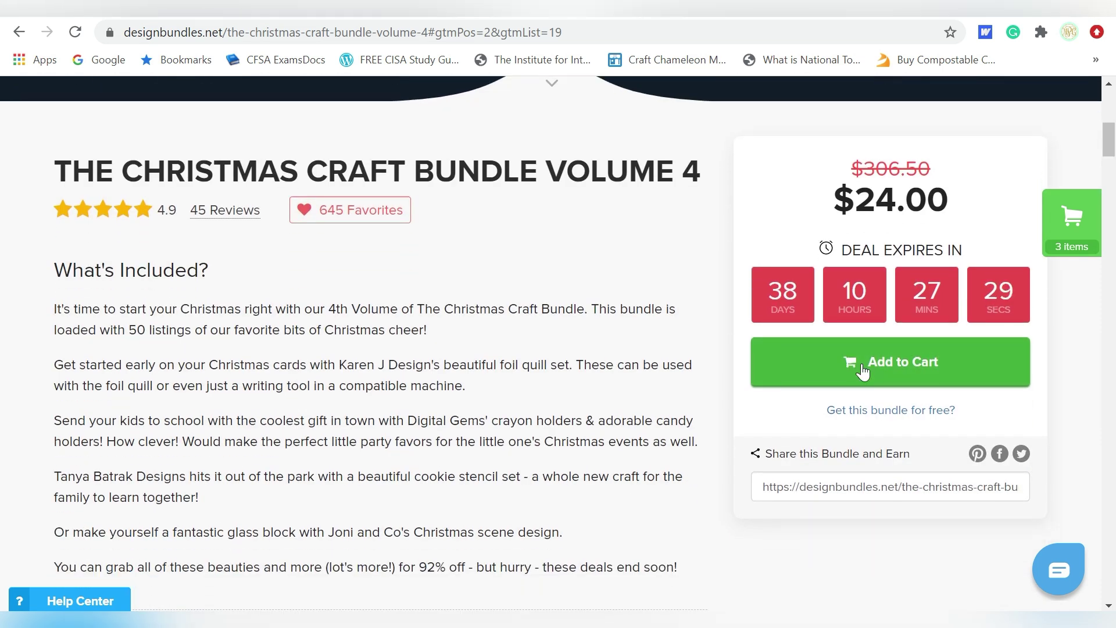
Step: Proceed from the cart to checkout and move every product except The Christmas Craft Bundle Volume 4 to Save For Later
left_click(1071, 223)
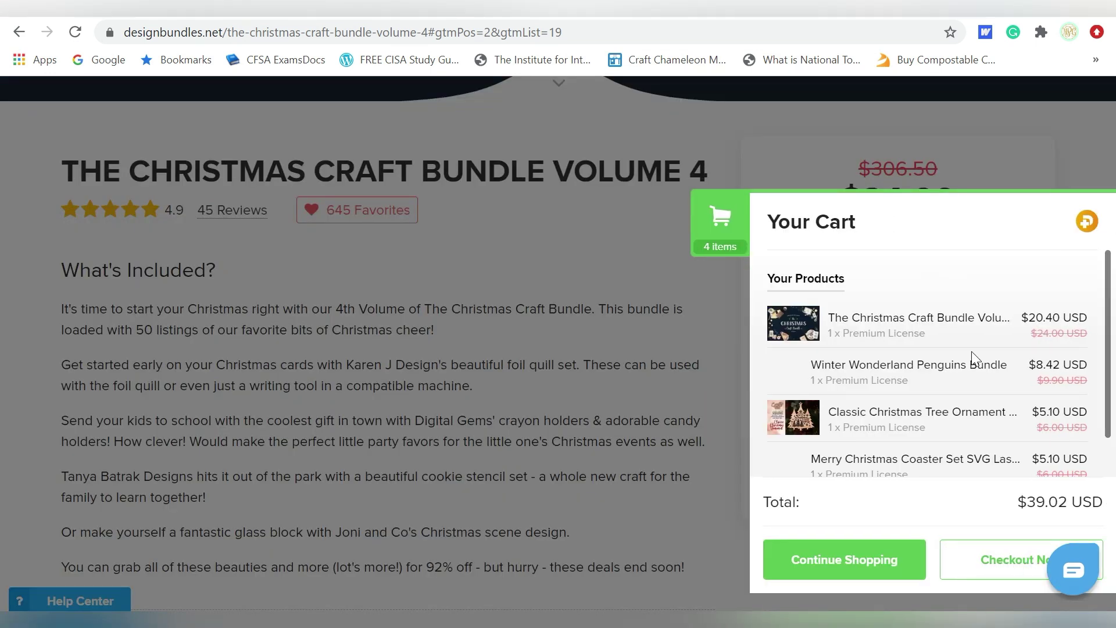
left_click(986, 569)
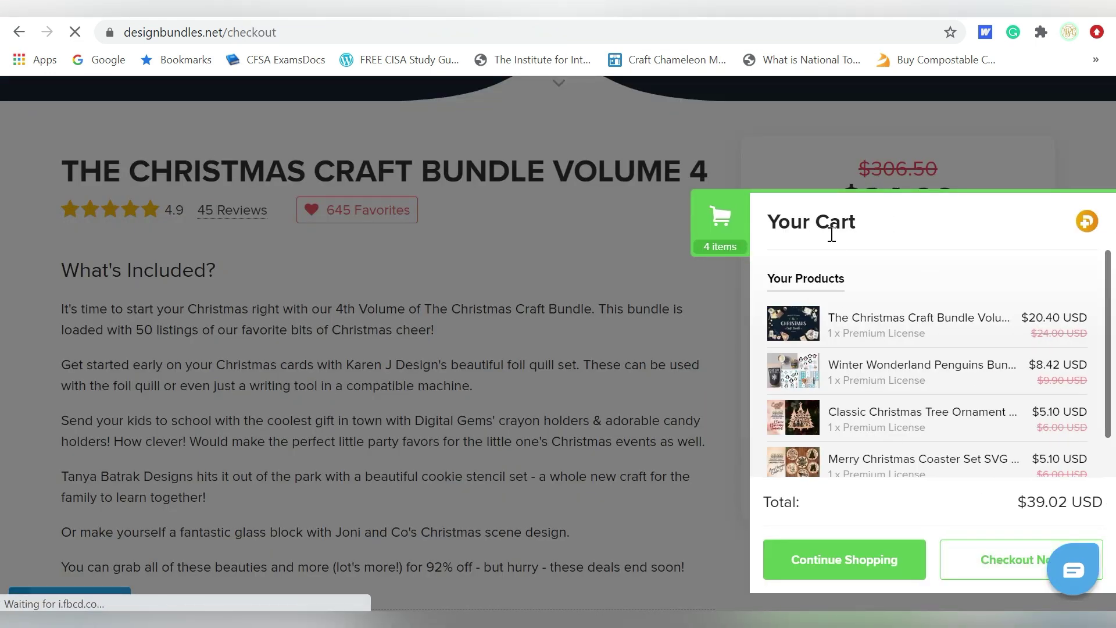
scroll(1113, 129, "down", 3)
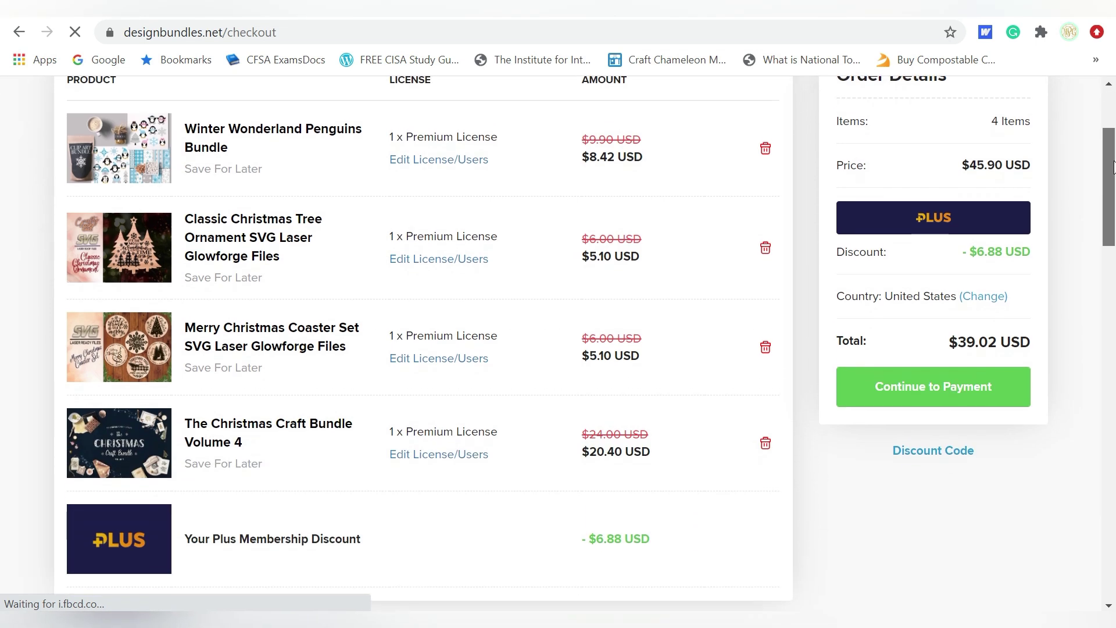
left_click(256, 169)
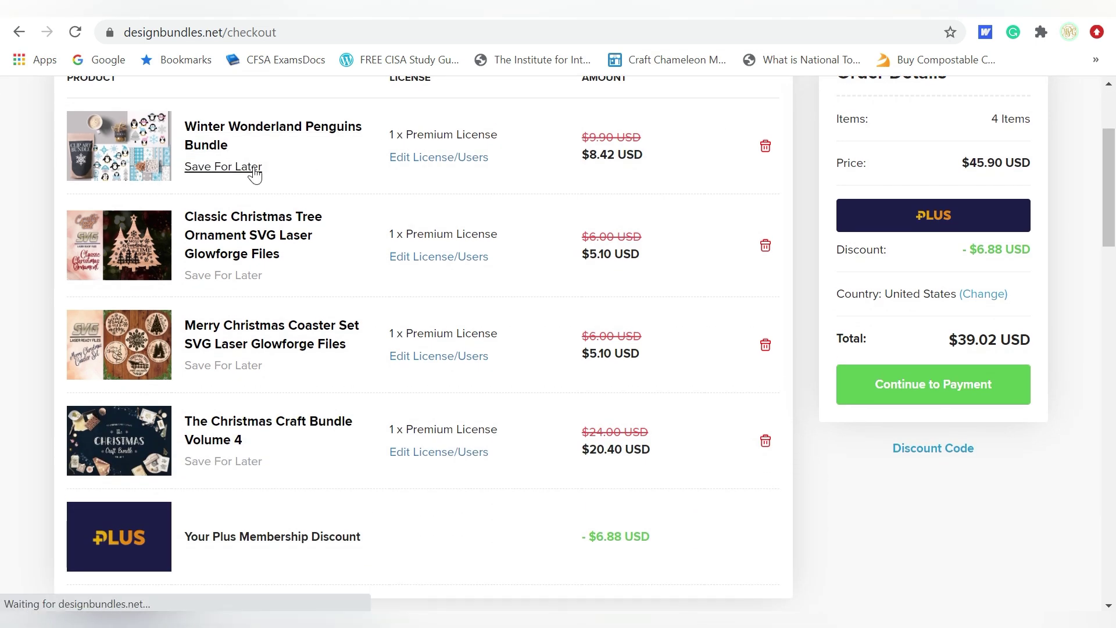
left_click(223, 357)
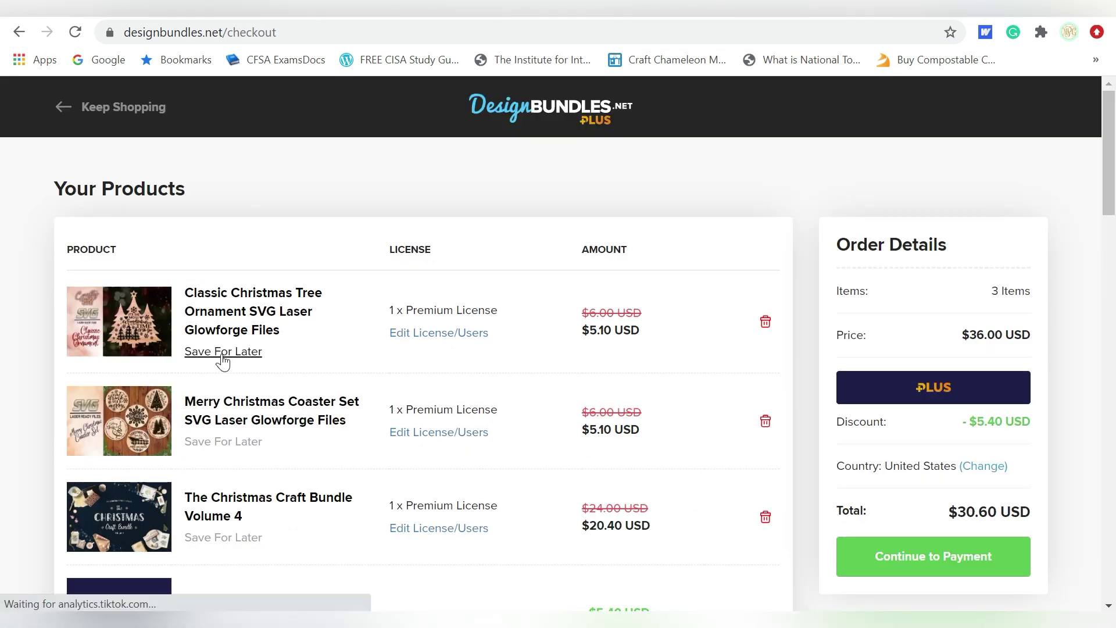
left_click(223, 340)
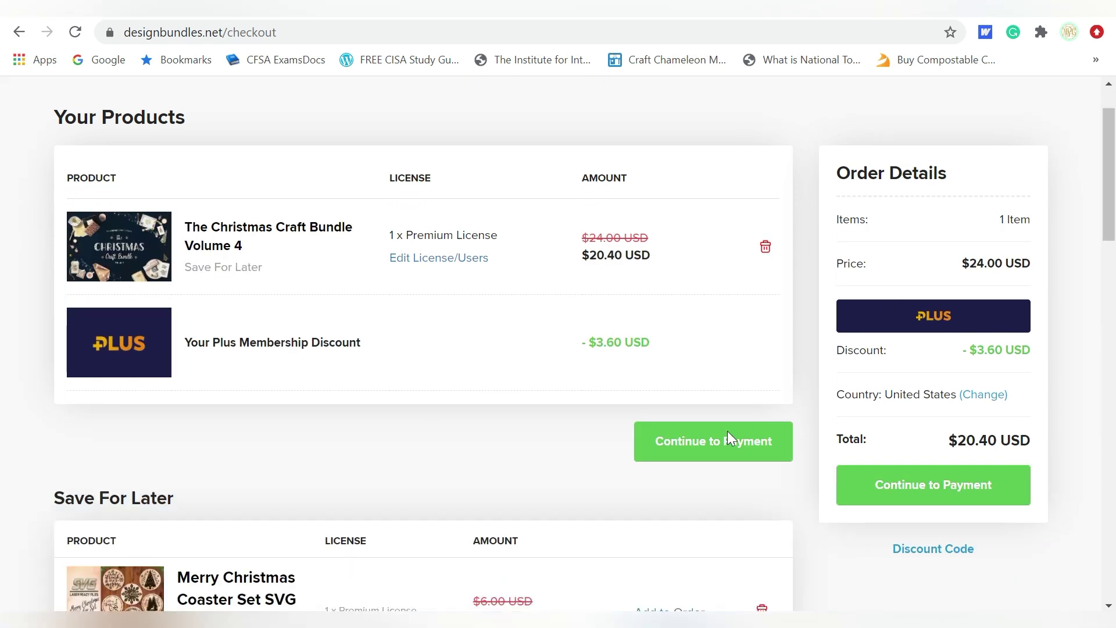
Step: Continue to payment and complete the purchase of the bundle with Store Credit
left_click(695, 450)
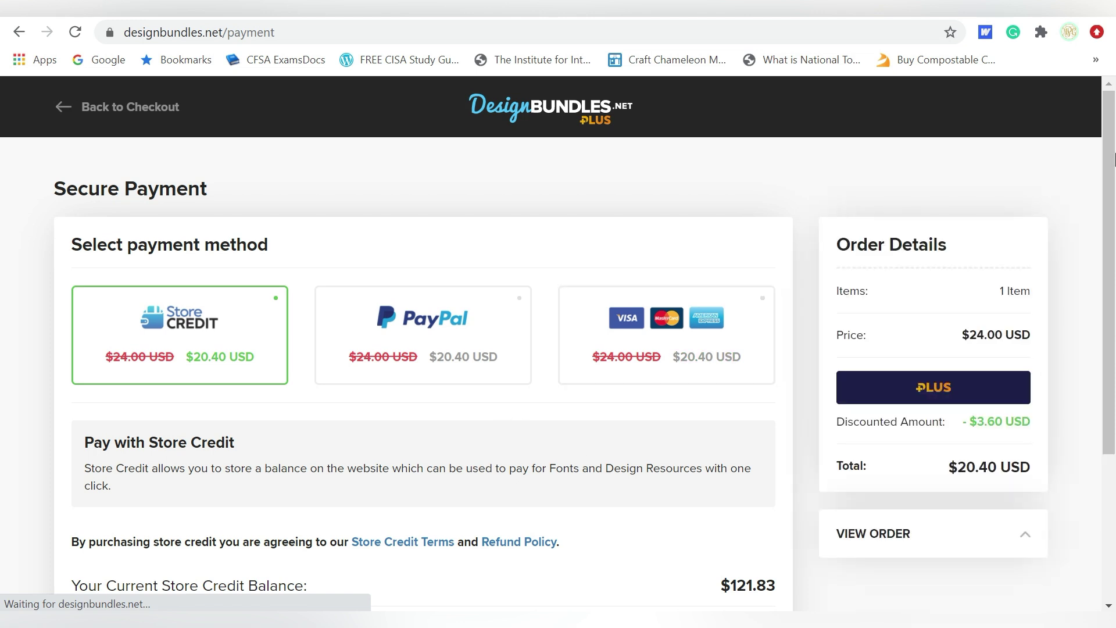
scroll(249, 400, "down", 3)
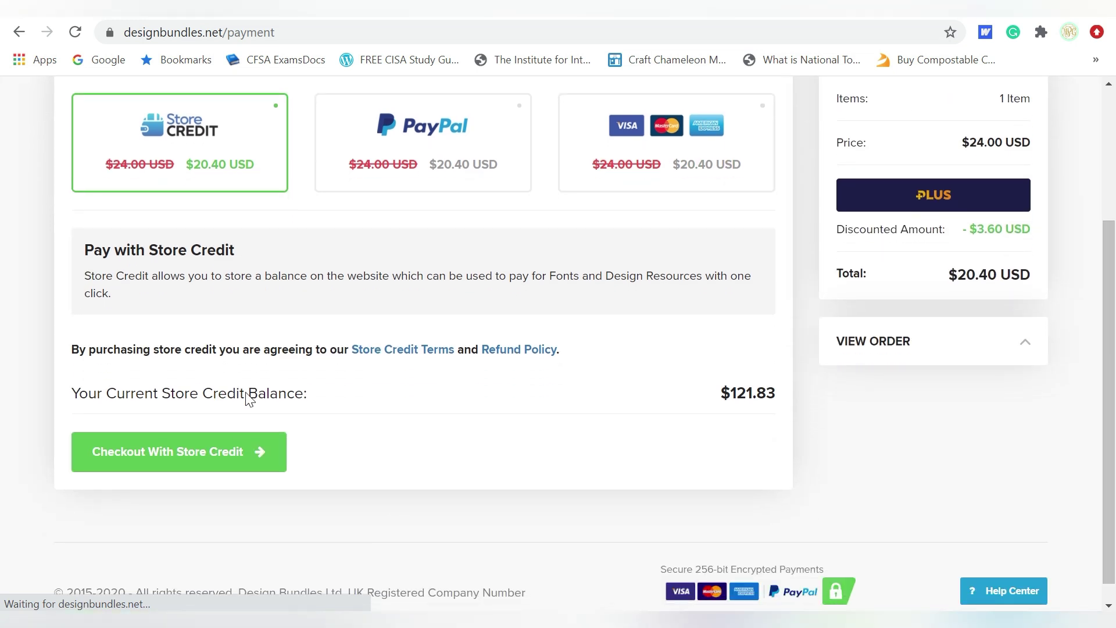
left_click(195, 456)
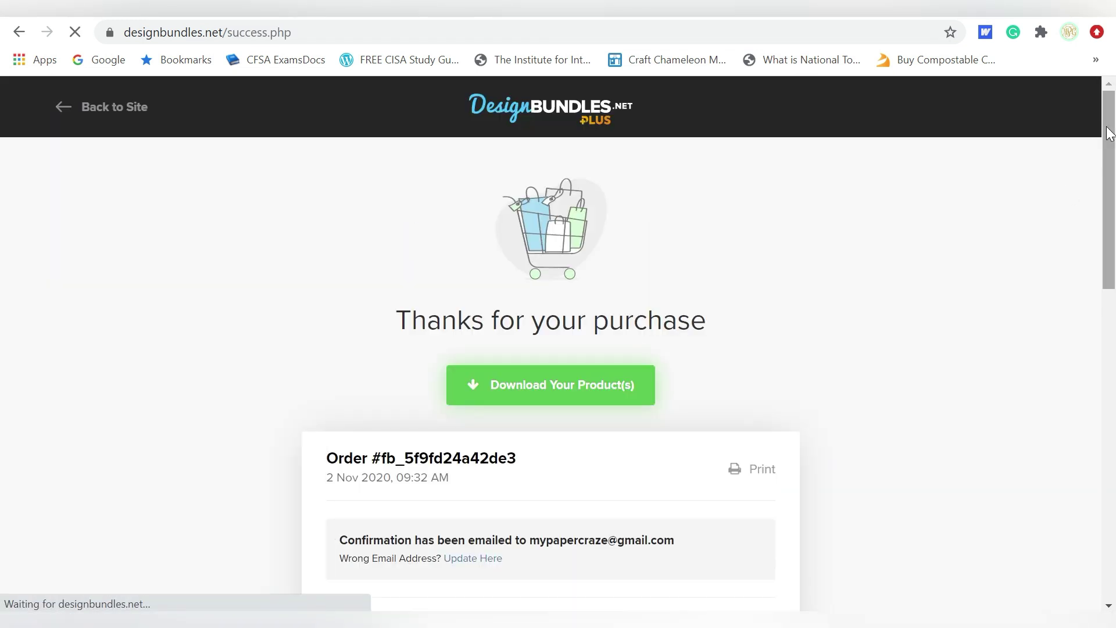
Step: Open the purchased products and download Part 1 and Part 2 of The Christmas Craft Bundle Volume 4
left_click(548, 385)
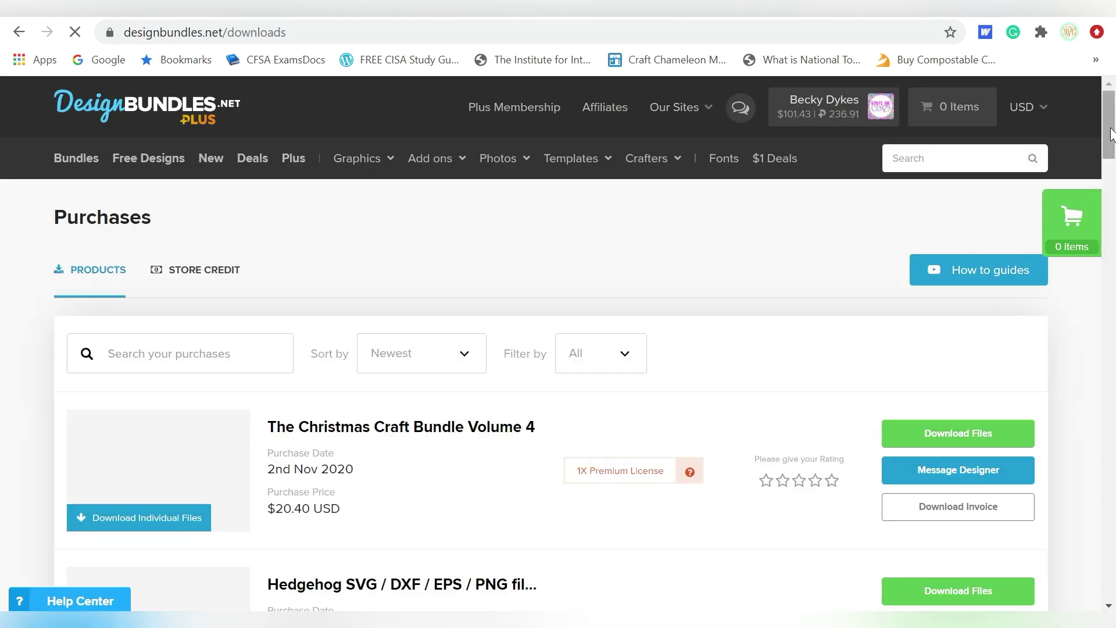
left_click_drag(1111, 133, 1112, 163)
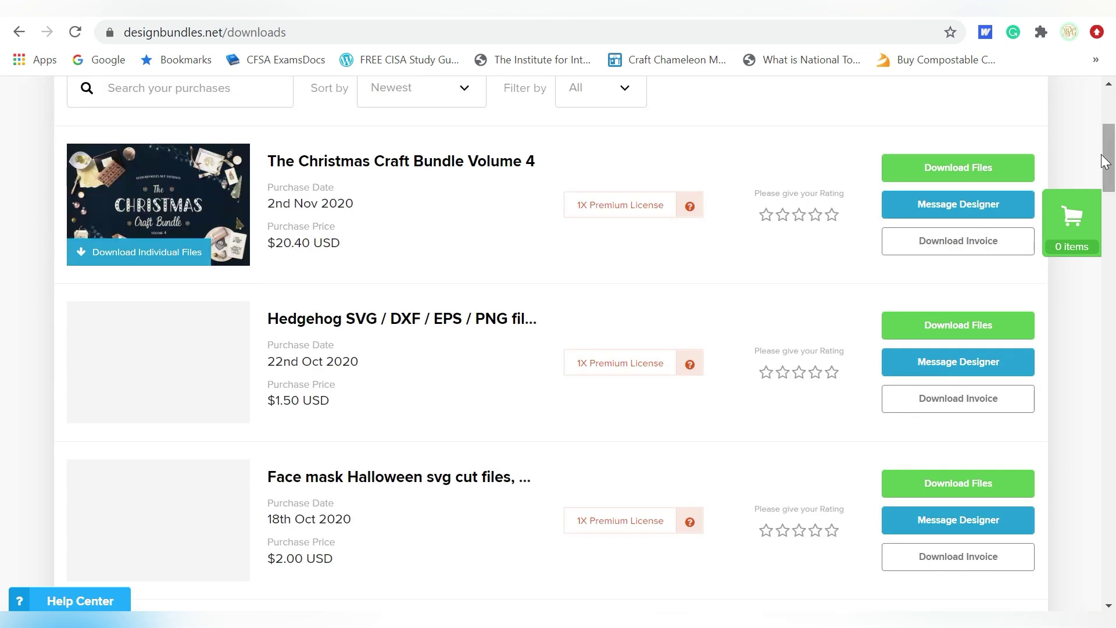
left_click(918, 173)
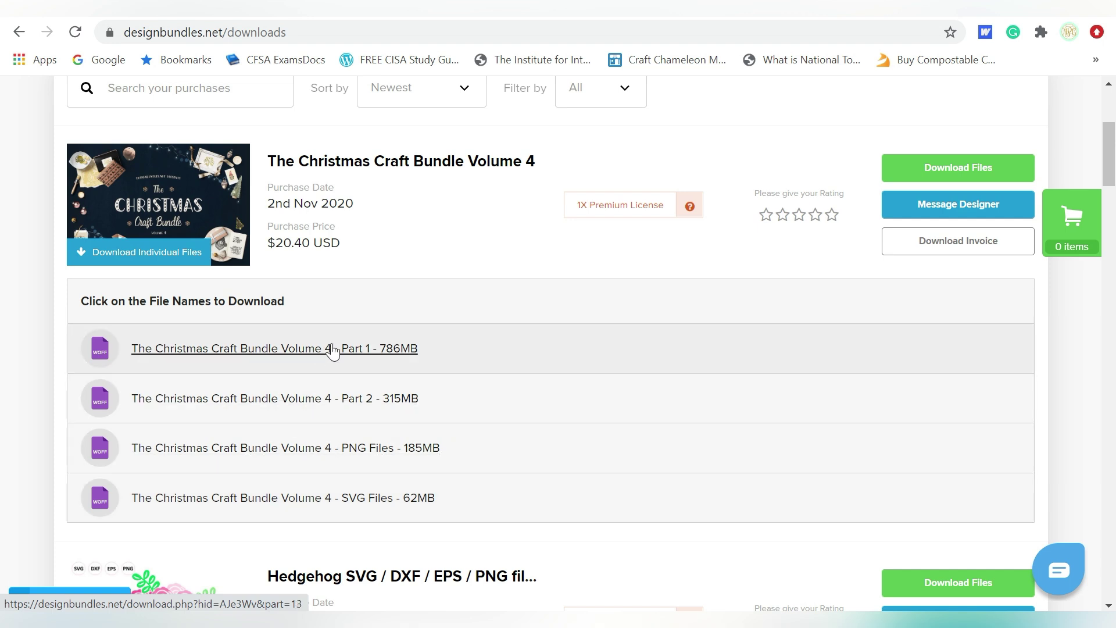
left_click(332, 349)
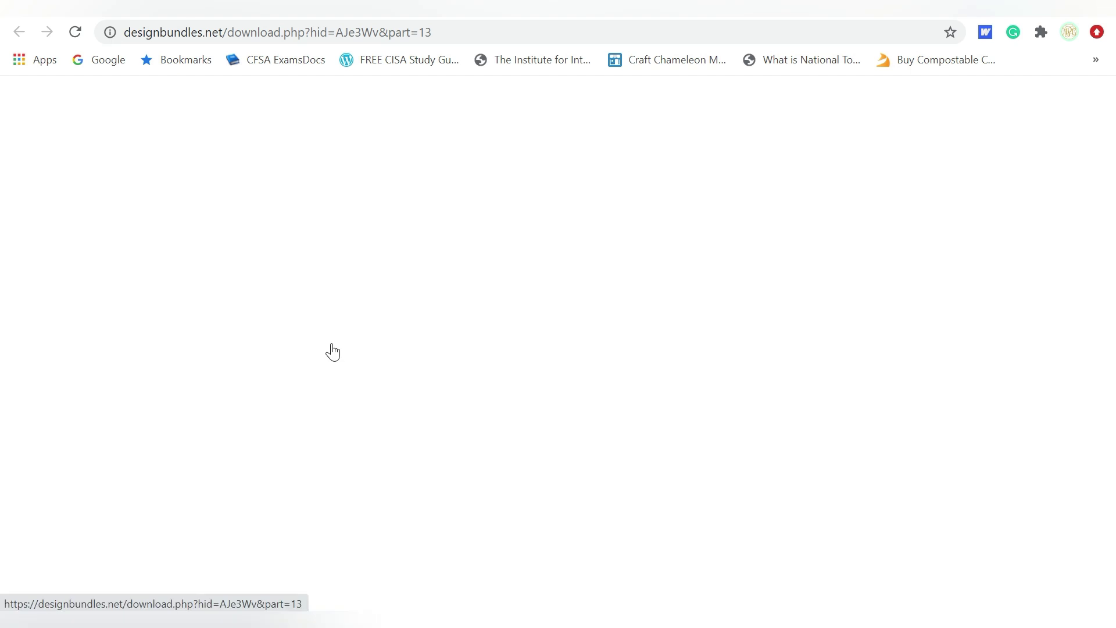
left_click(308, 400)
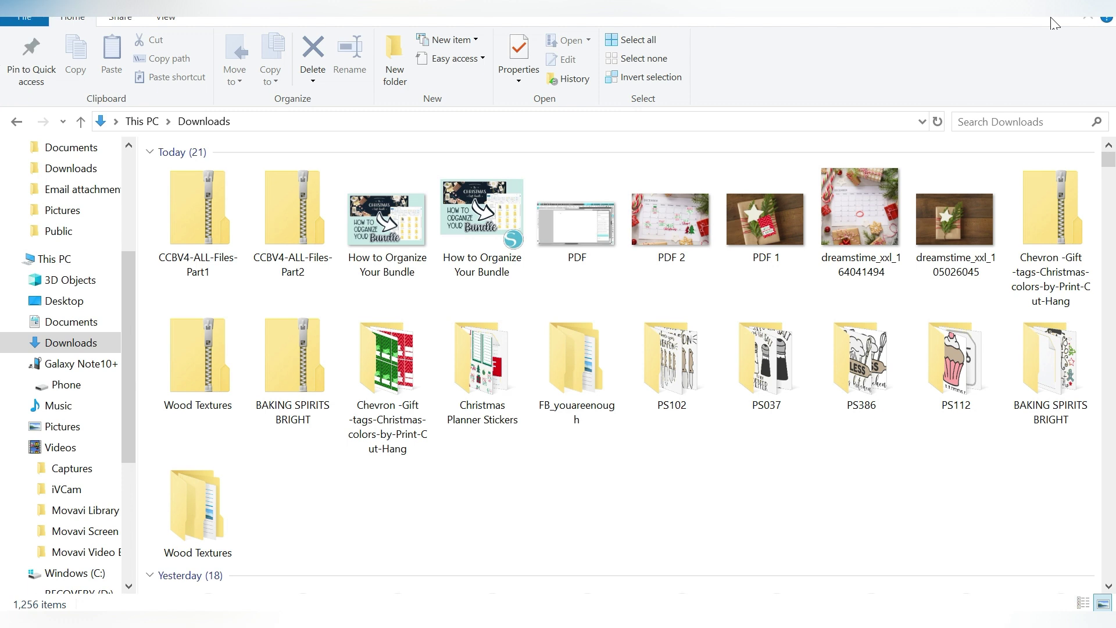
Step: Open the CCBV4-ALL-Files-Part1 zip file in the computer's Downloads folder and extract all its contents
left_click(191, 221)
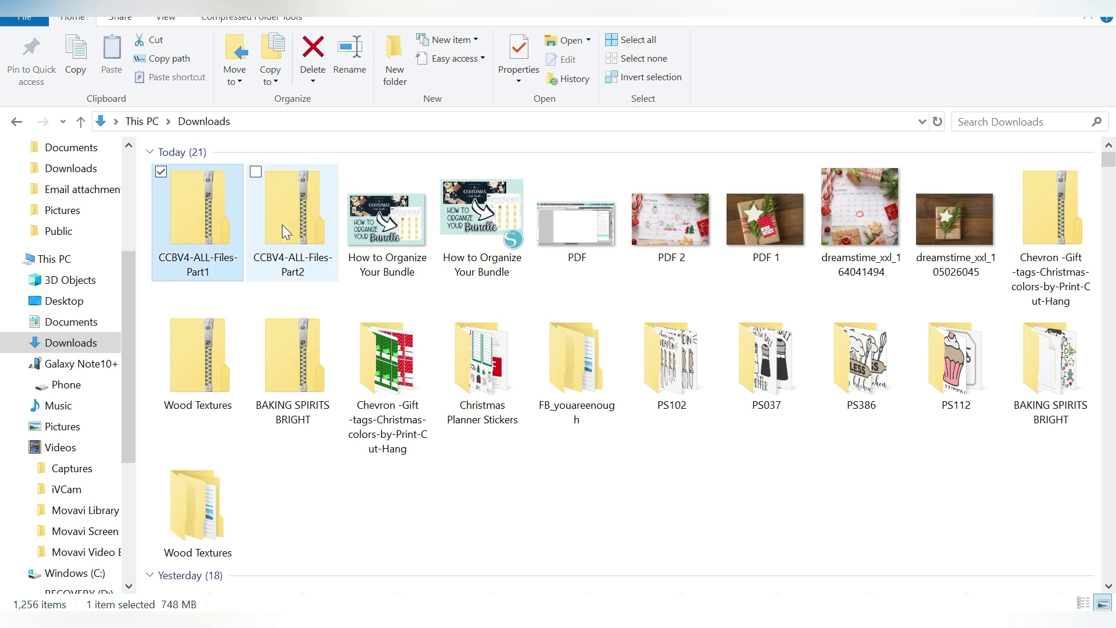
left_click(281, 225)
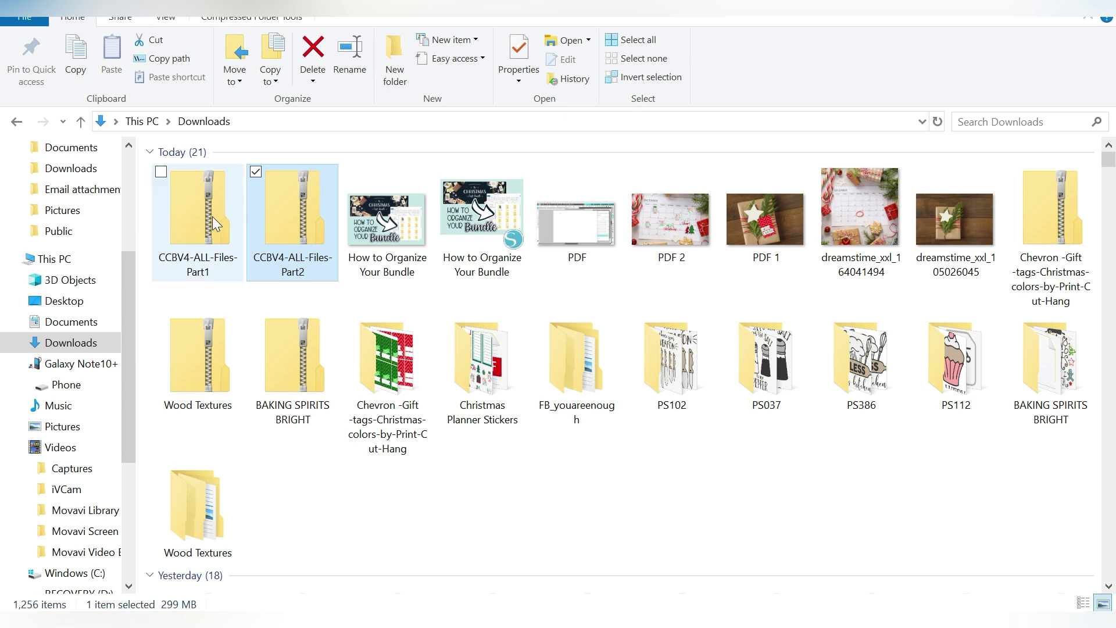
left_click(191, 201)
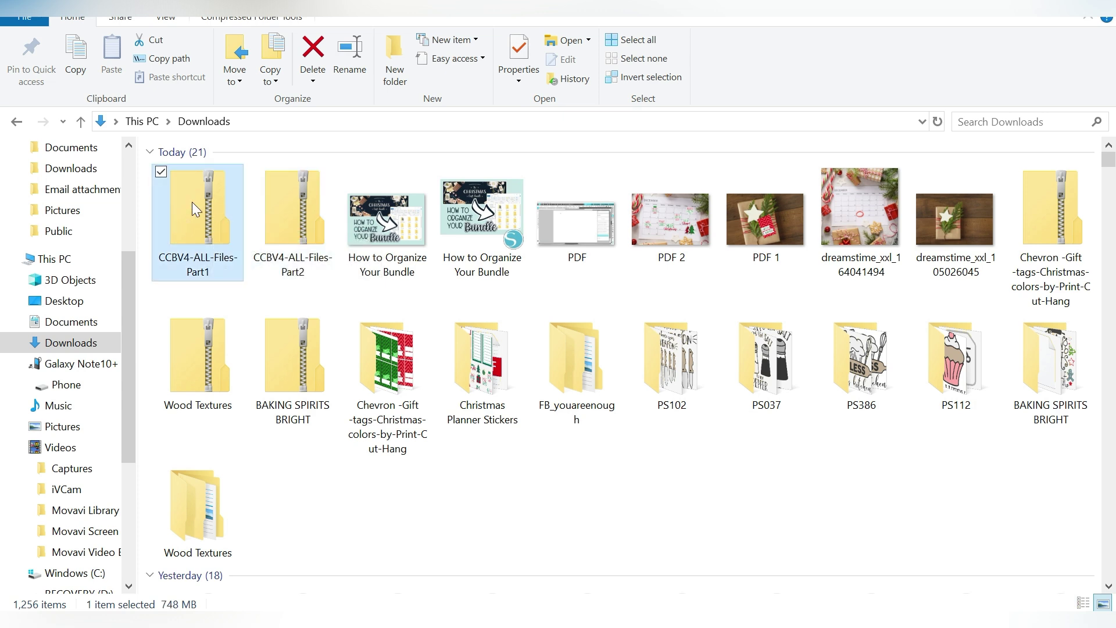
double_click(192, 202)
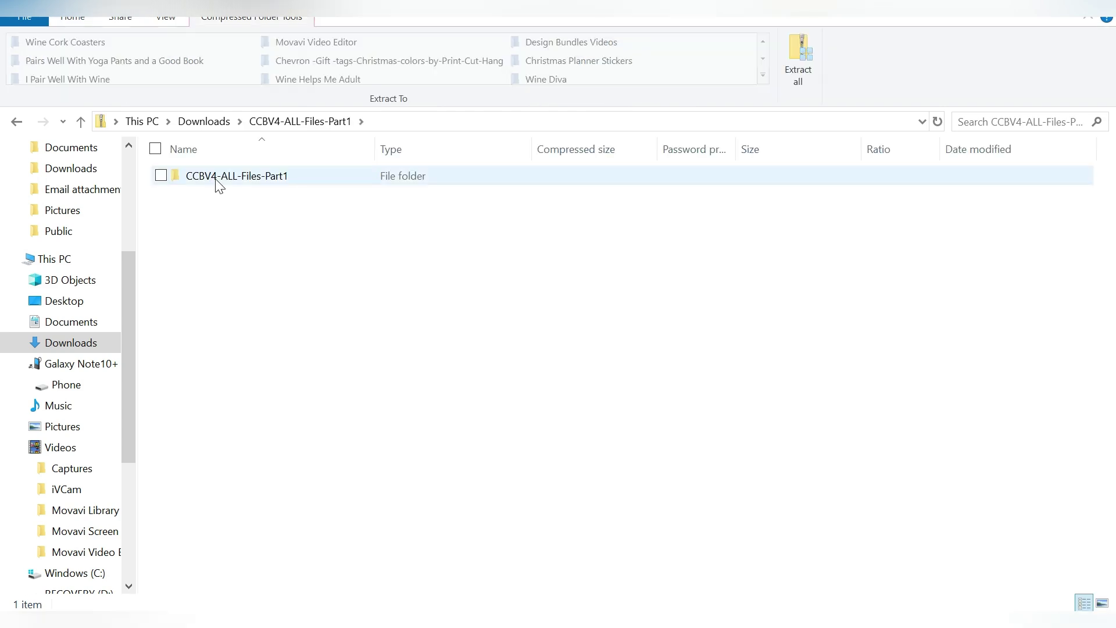
left_click(798, 61)
left_click(692, 491)
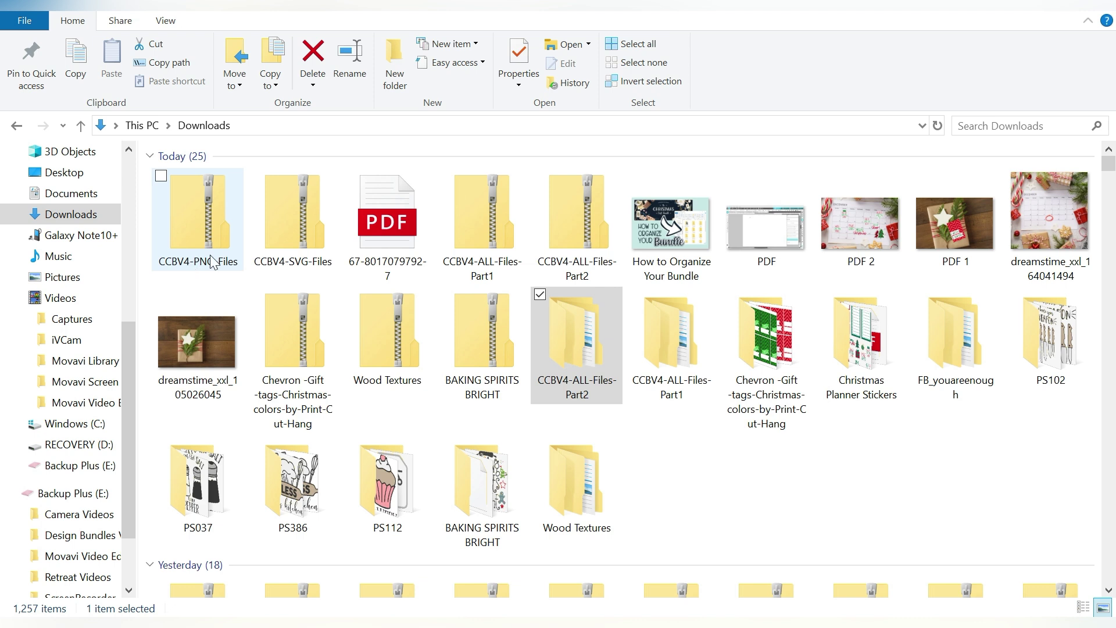
Step: Search the Downloads folder for CCBV4 and expand the list to show all matching items
left_click(985, 131)
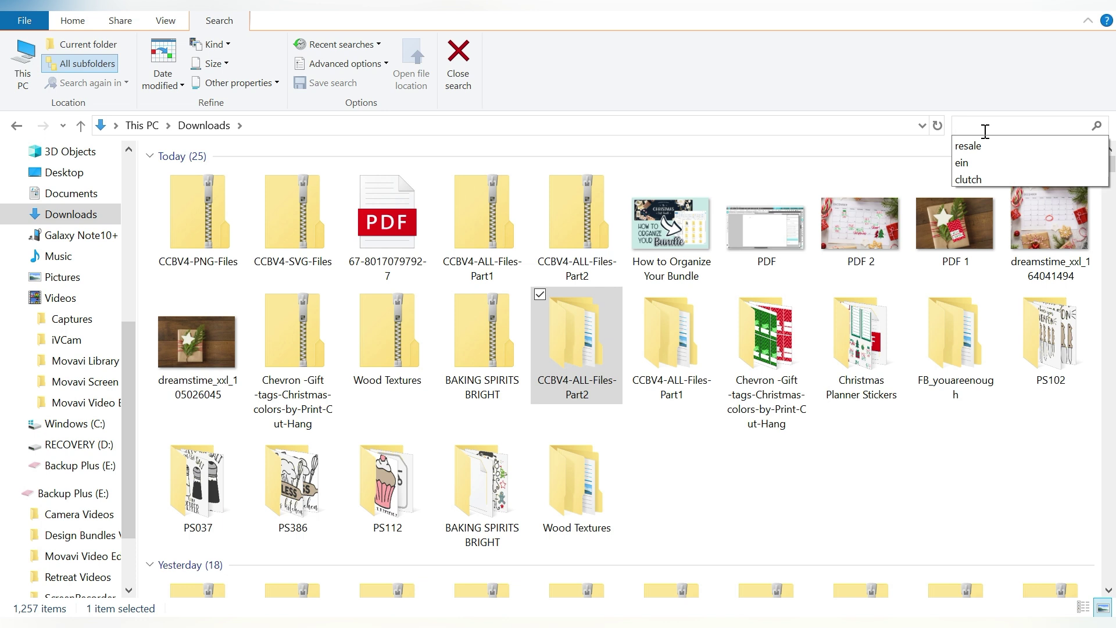
key("Escape")
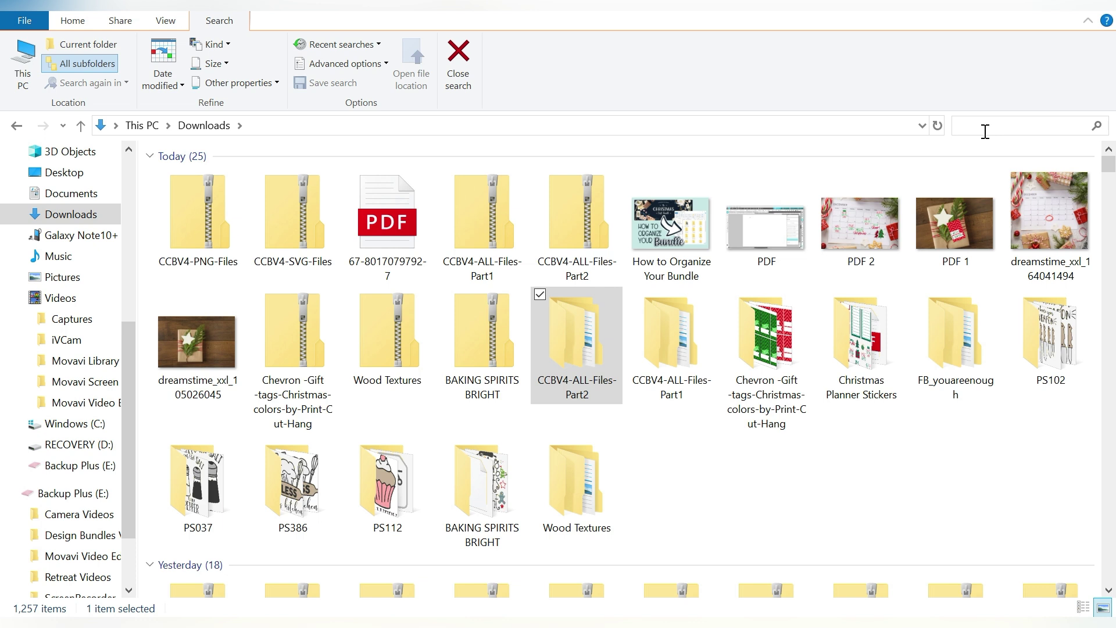
type("CC")
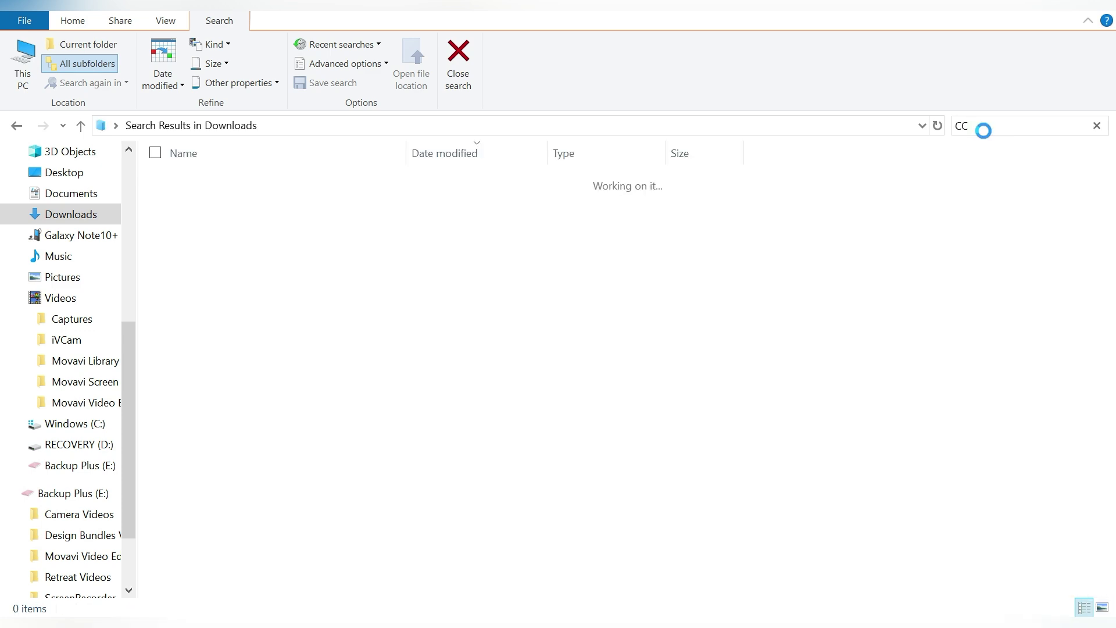
type("BV4")
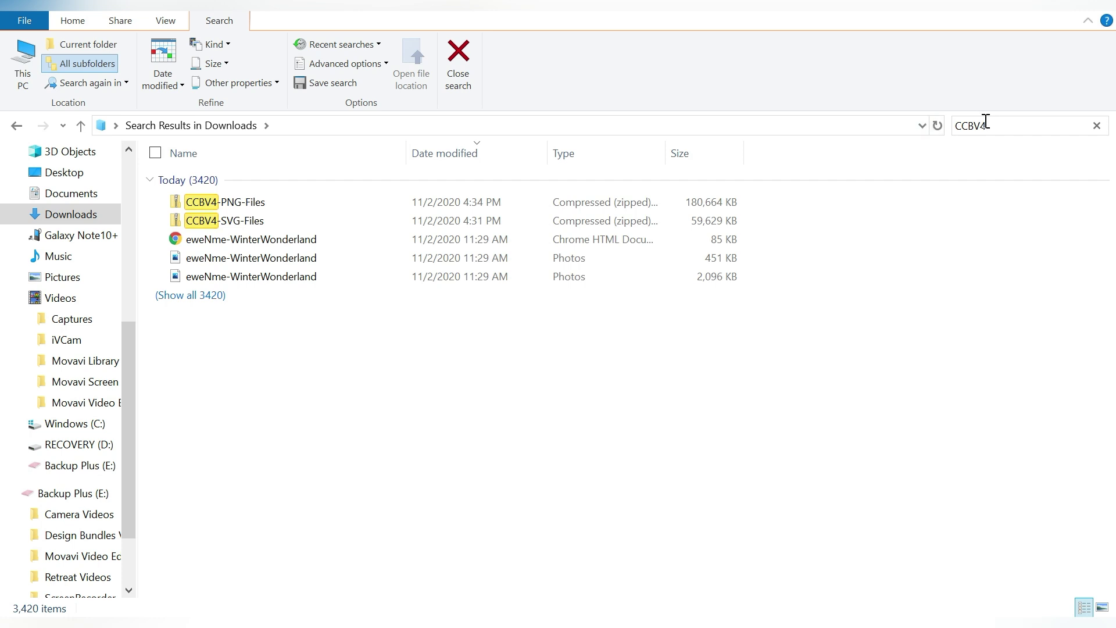
key("ctrl+a")
left_click(213, 298)
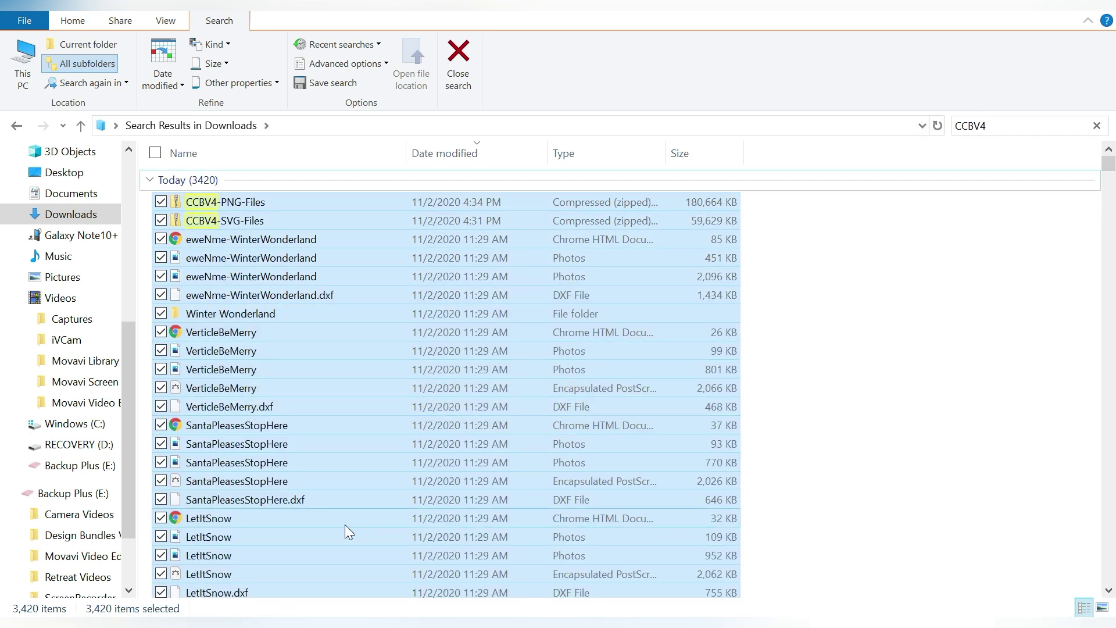
left_click(809, 250)
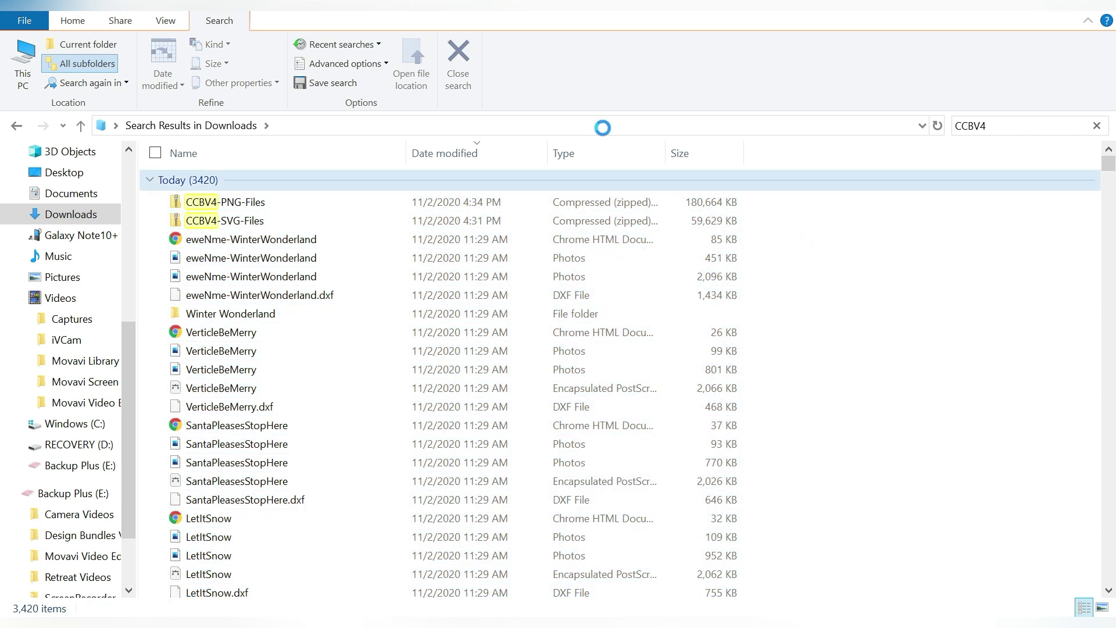
Step: Sort the search results by type in descending order and browse down to the file folders
left_click(579, 154)
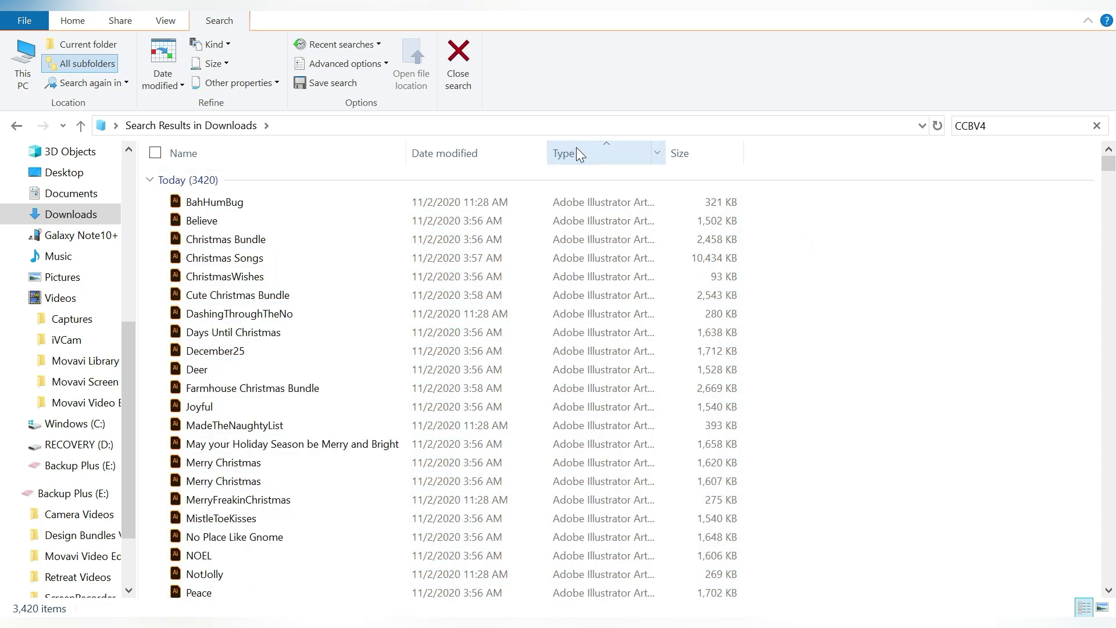
left_click(579, 154)
left_click_drag(1108, 166, 1107, 283)
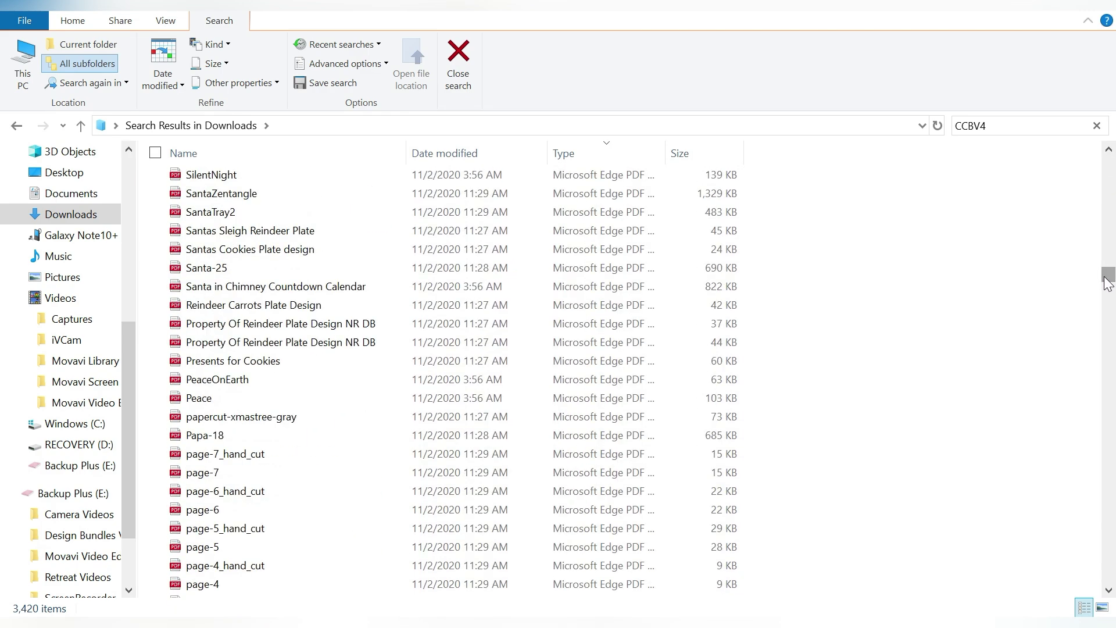
left_click_drag(1107, 283, 1107, 311)
left_click_drag(1106, 310, 1108, 317)
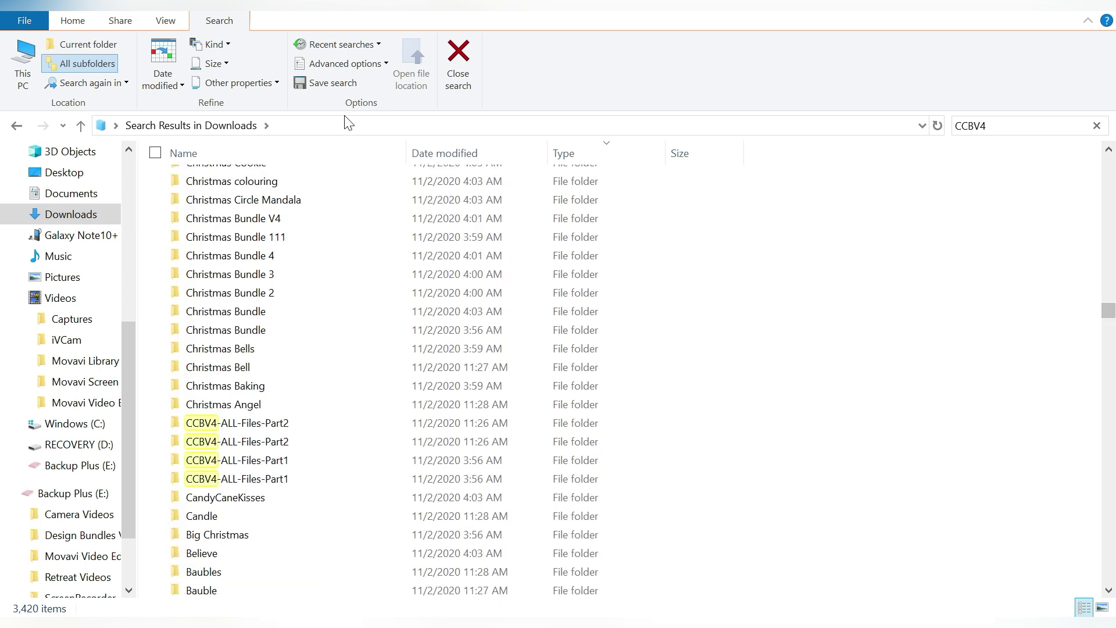
Step: Sort the search results by name in ascending order and browse the grouped design files
left_click(190, 151)
left_click(190, 151)
left_click(191, 151)
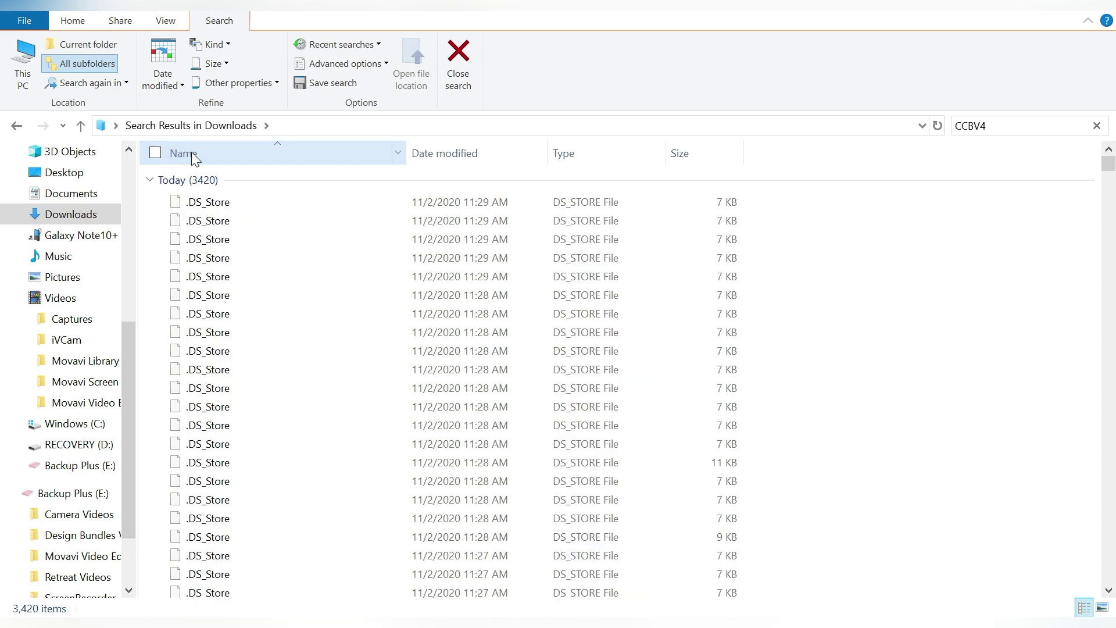
left_click_drag(1108, 164, 1110, 262)
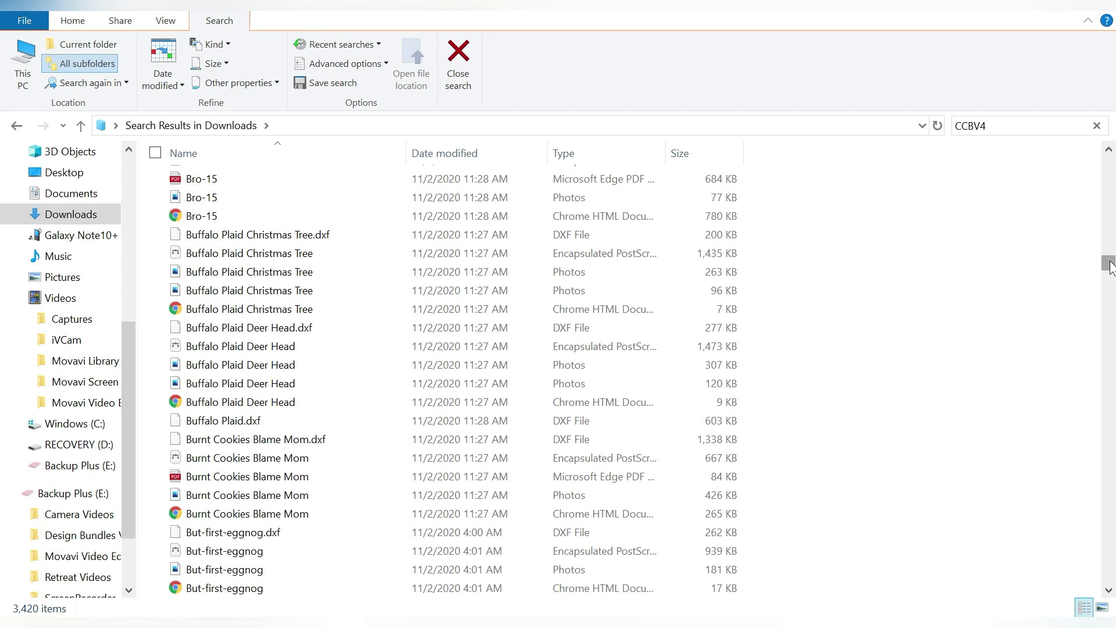
Step: Clear the CCBV4 search and review the bundle's zip files and extracted Part1 folder in Downloads
left_click(1001, 123)
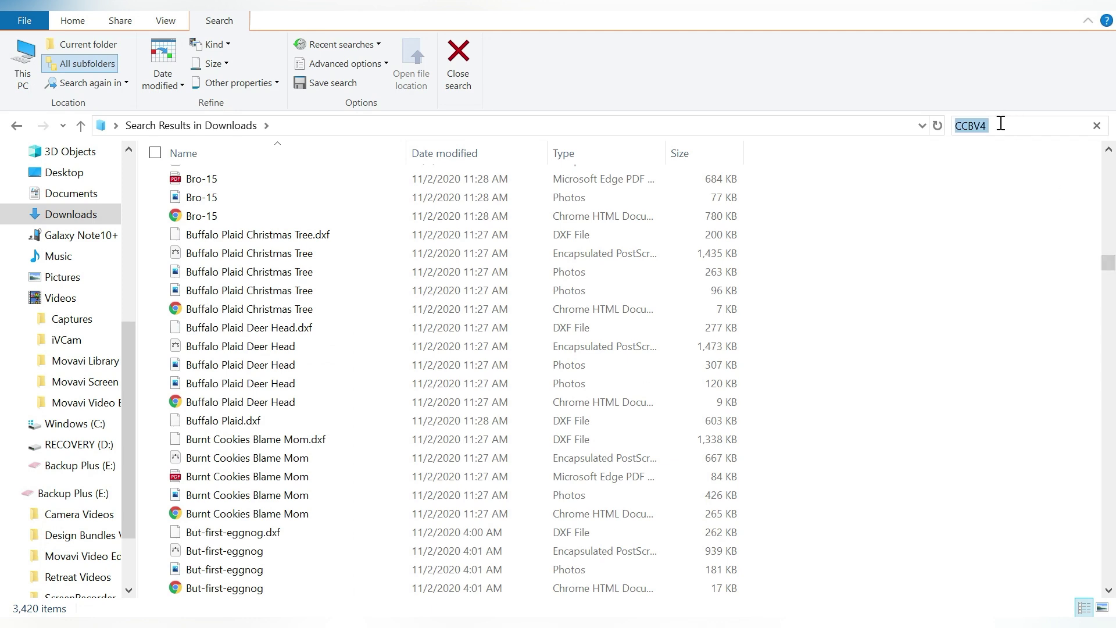
left_click(1098, 125)
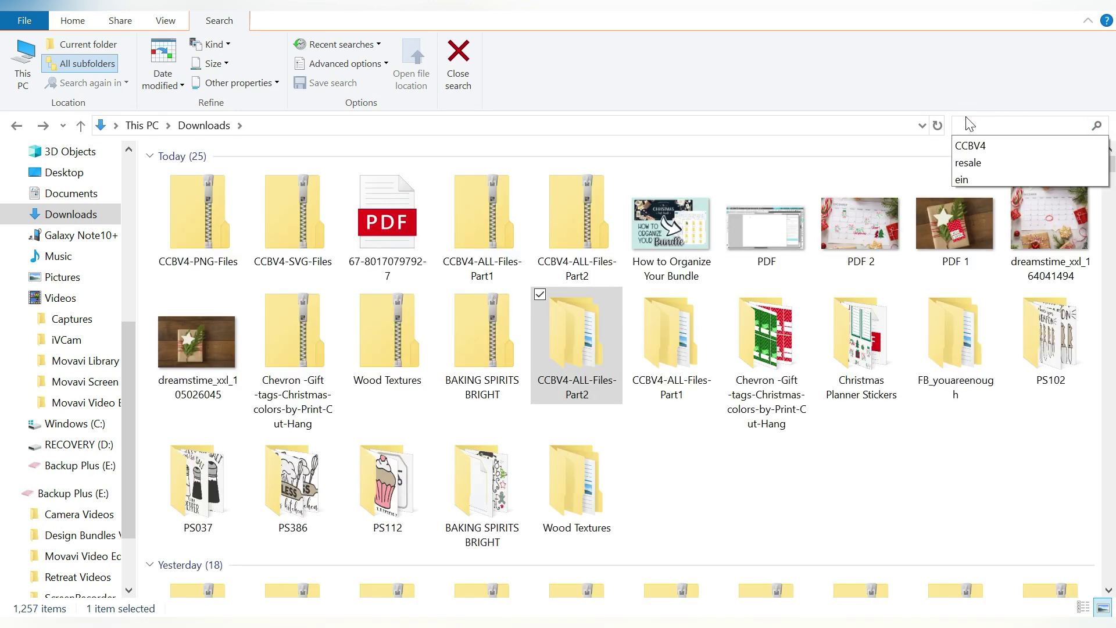
left_click(235, 203)
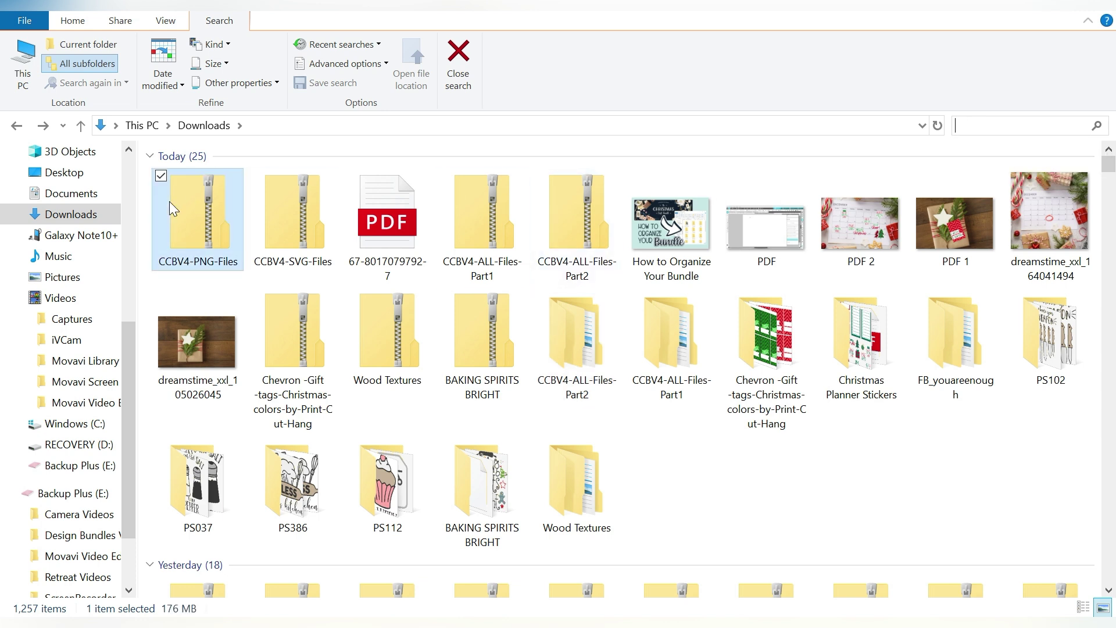
left_click(259, 202)
left_click(490, 222)
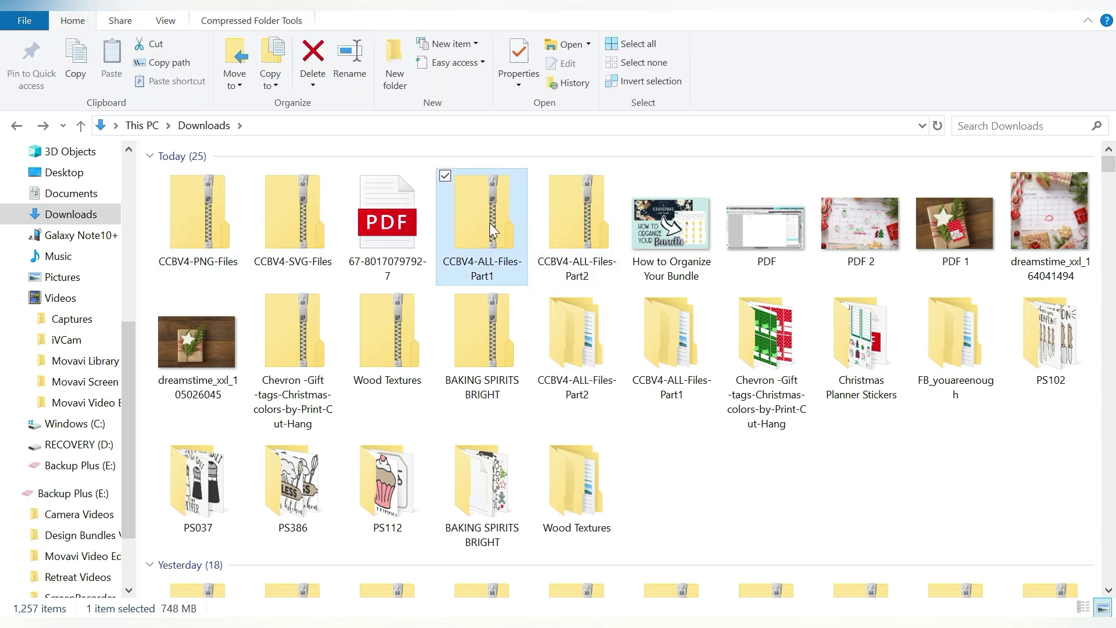
left_click(588, 229)
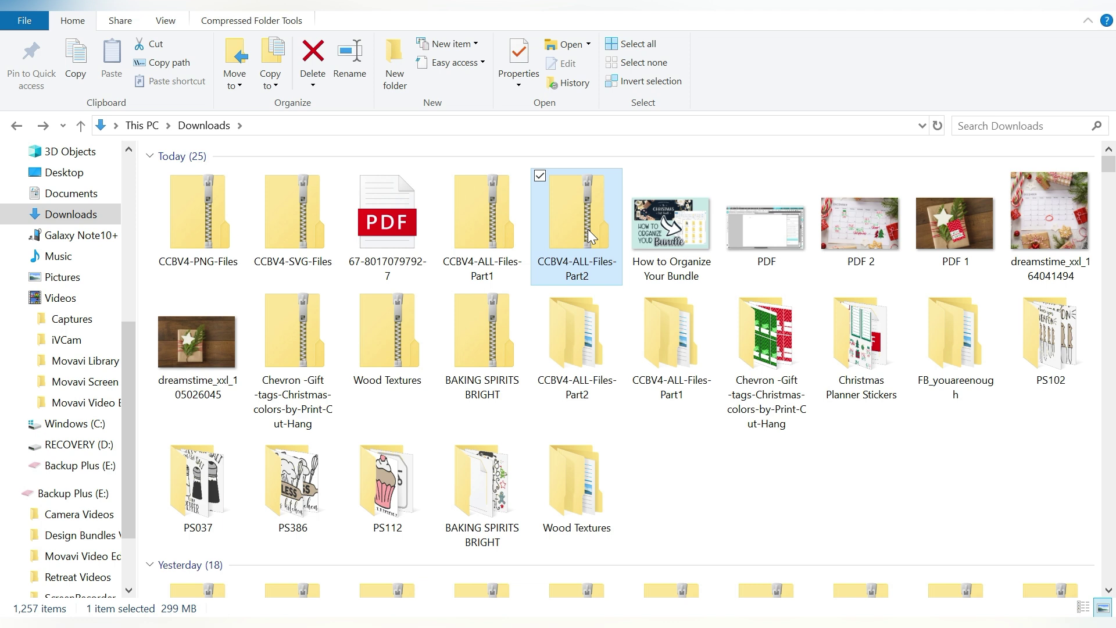
left_click(644, 345)
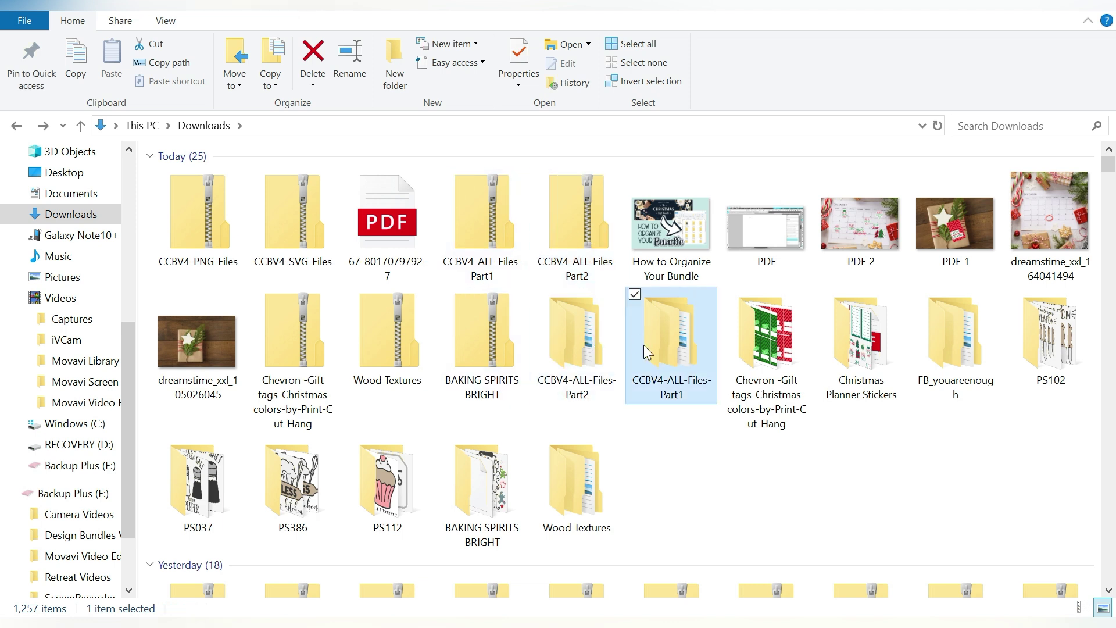
Step: Repeat the recent CCBV4 search in Downloads and return to the full folder listing
left_click(1018, 126)
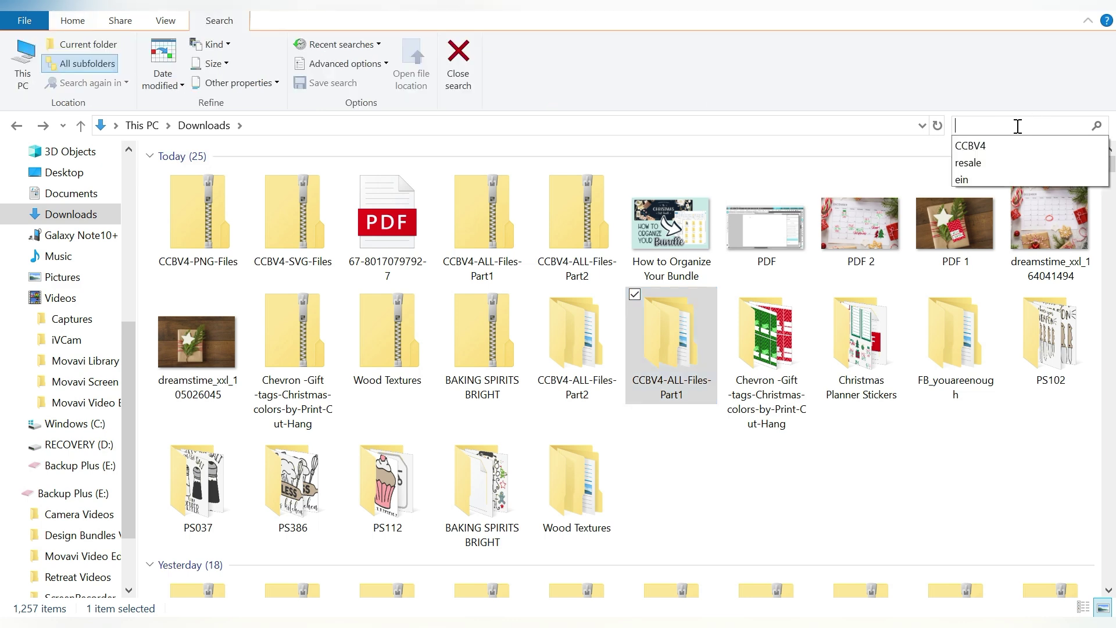
left_click(969, 147)
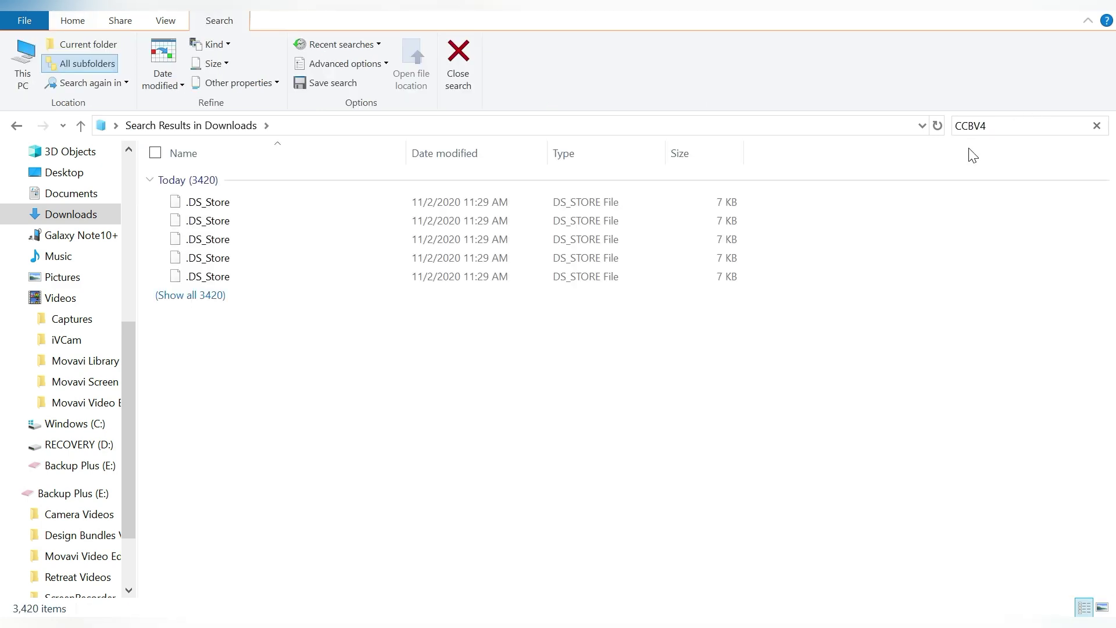
left_click(16, 126)
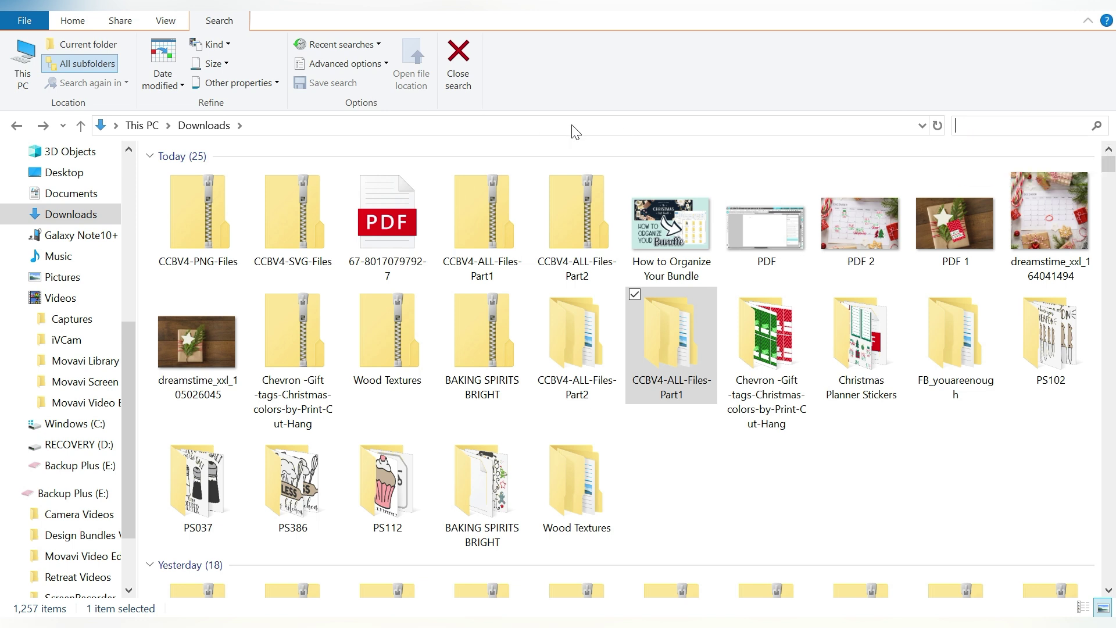
Step: Go into the nested CCBV4-ALL-Files-Part1 folder and open the DesignBundles-The-Christmas-Craft-Bundle PDF
double_click(657, 348)
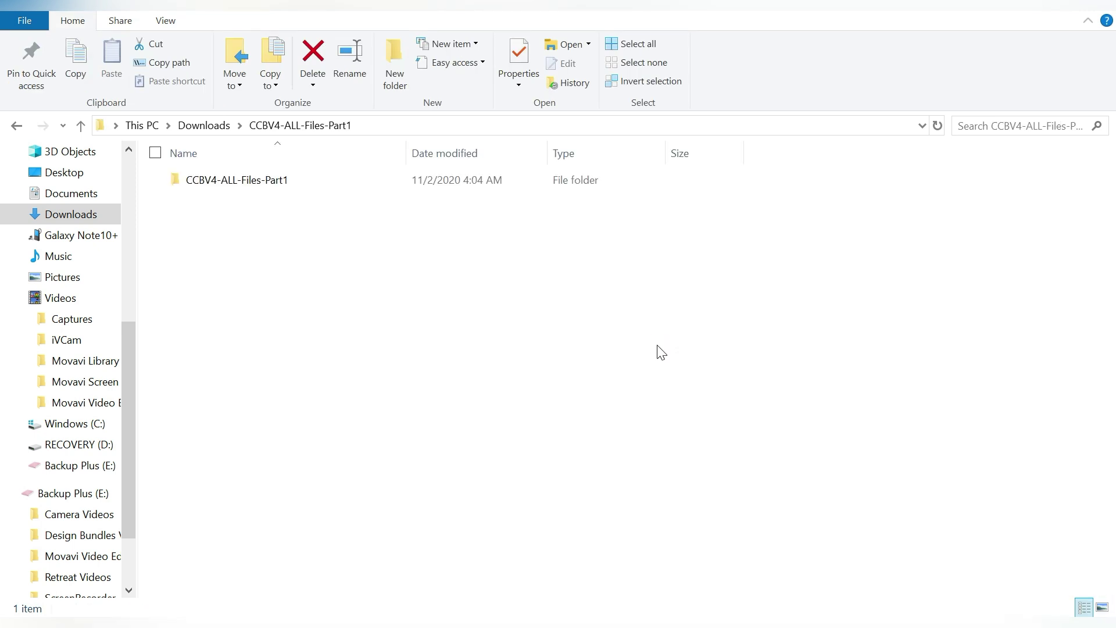
double_click(500, 182)
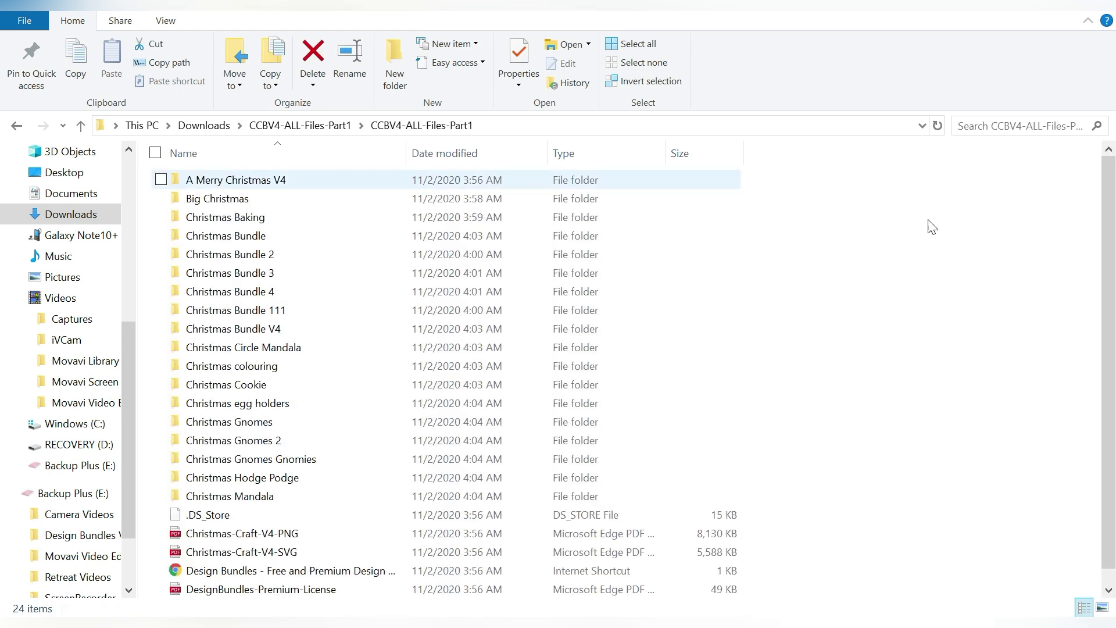
scroll(1111, 269, "down", 1)
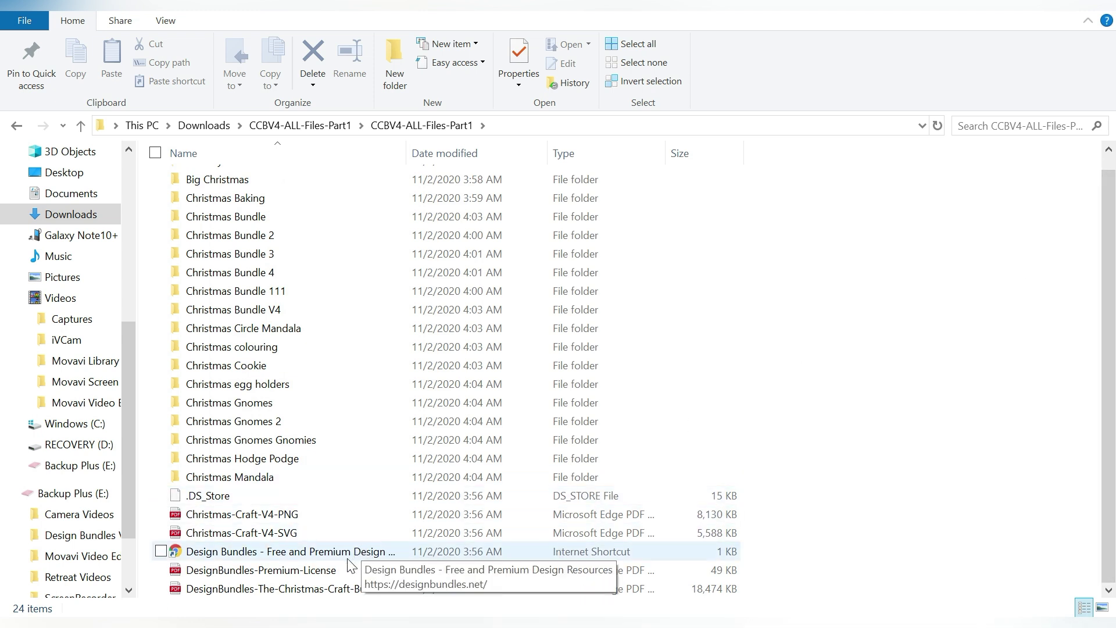
left_click(343, 593)
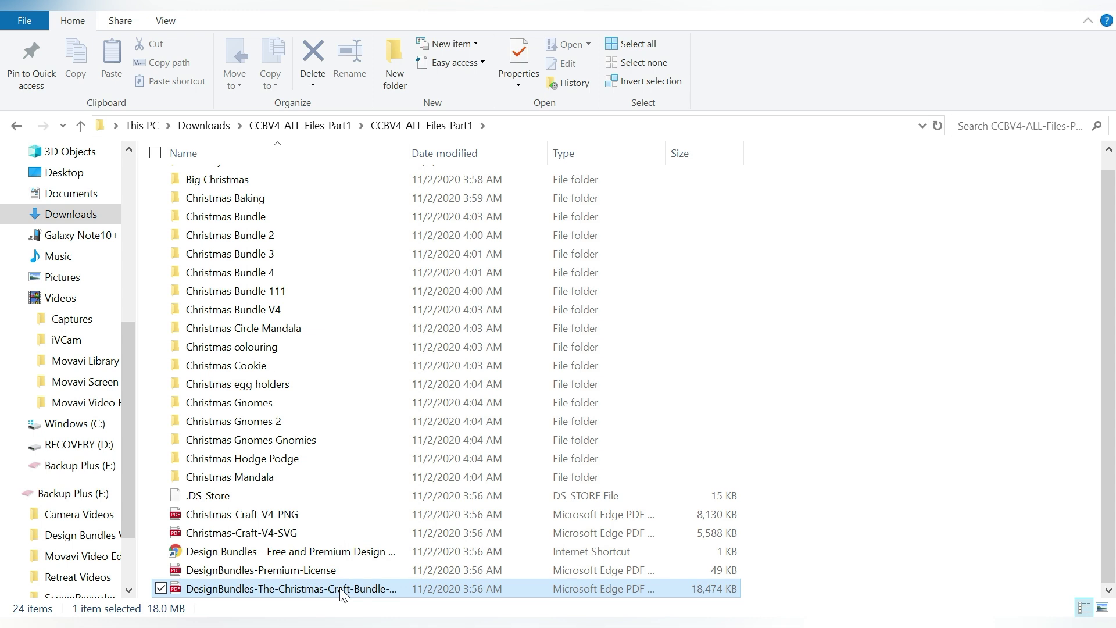
double_click(340, 589)
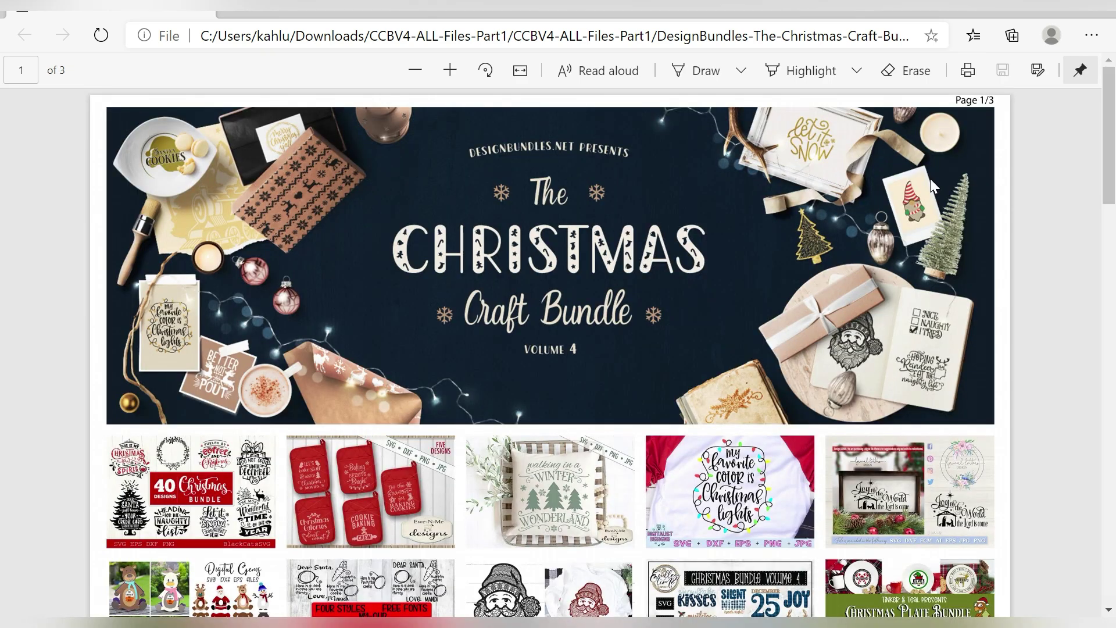
Step: Look through the design previews on all three pages of the bundle overview PDF and close it
left_click_drag(1111, 84, 1111, 168)
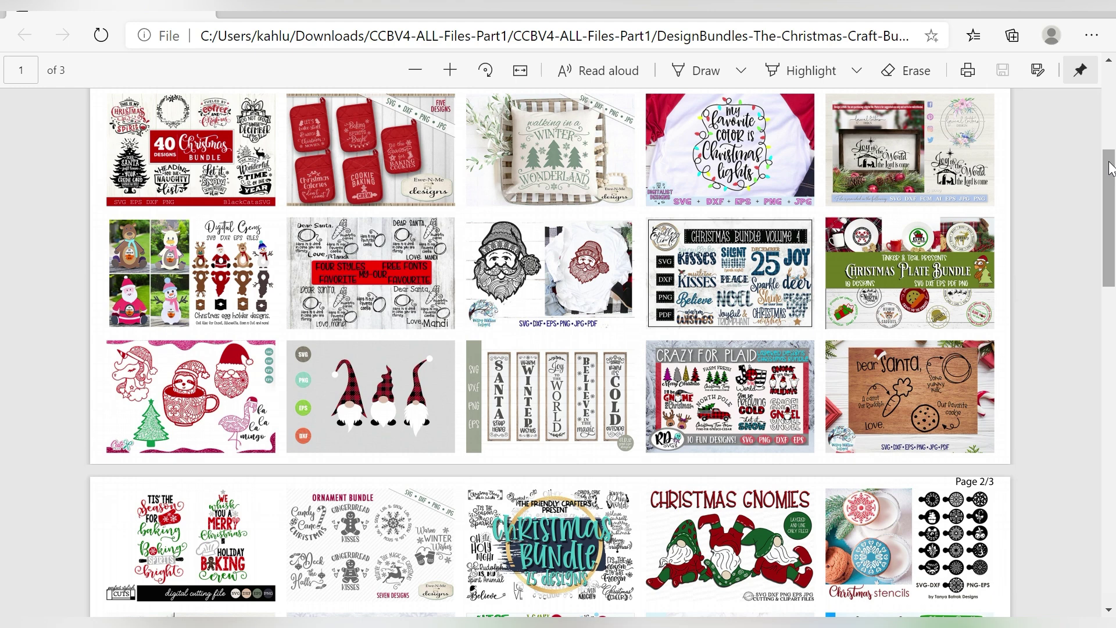
left_click_drag(1111, 169, 1092, 387)
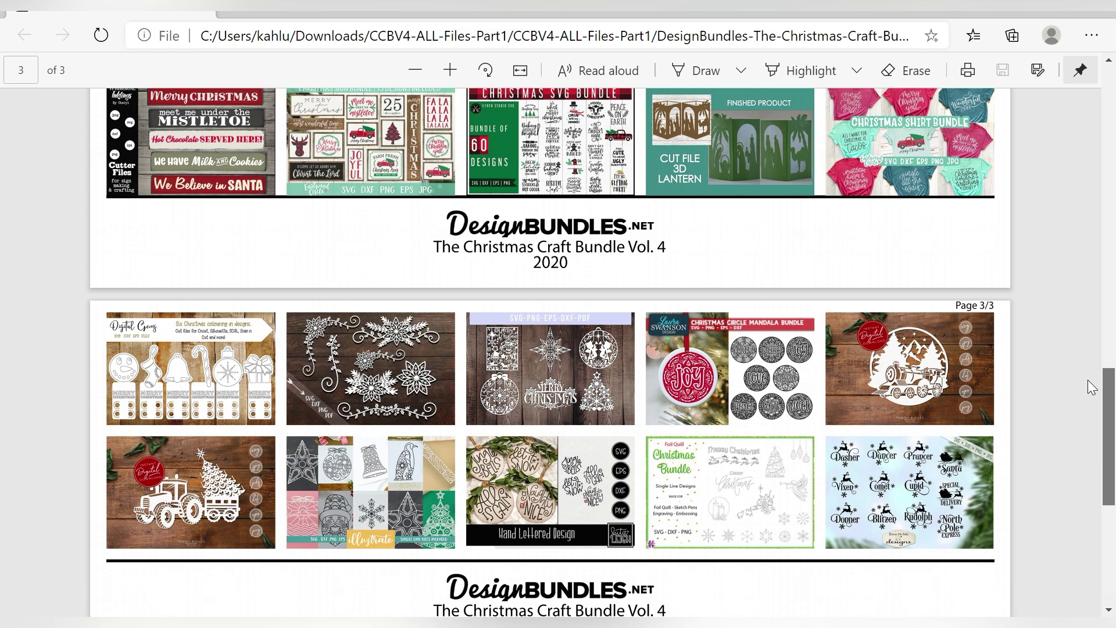
left_click_drag(1092, 387, 1112, 63)
left_click(1096, 13)
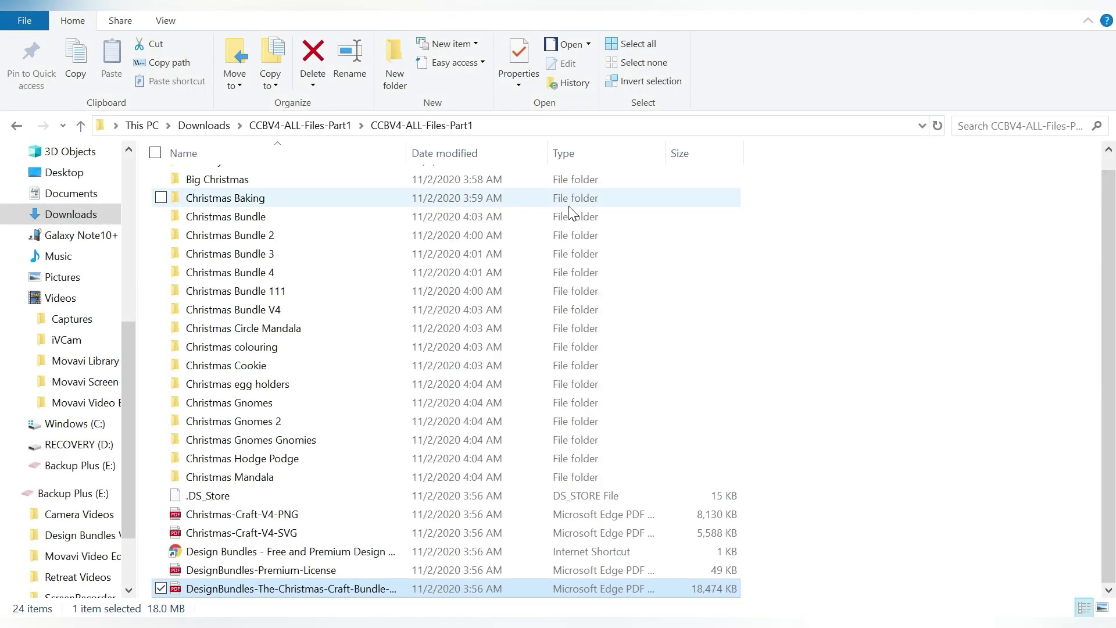
Step: Open the Christmas-Craft-V4-SVG PDF, look through its design thumbnails to page 6, and return to the Part1 folder
double_click(256, 534)
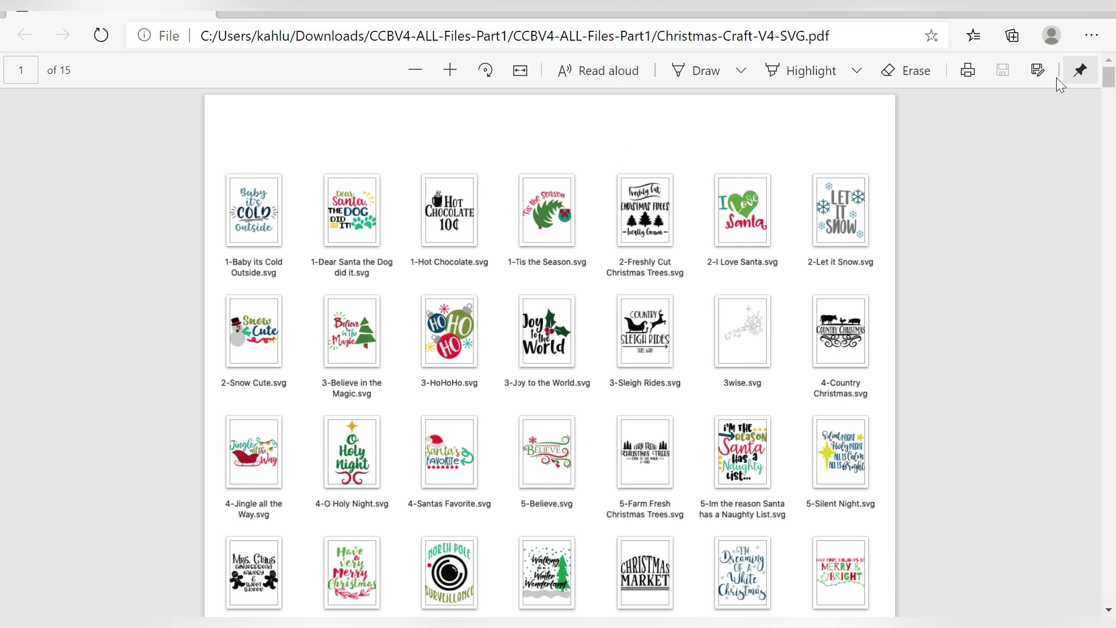
left_click_drag(1111, 81, 1110, 139)
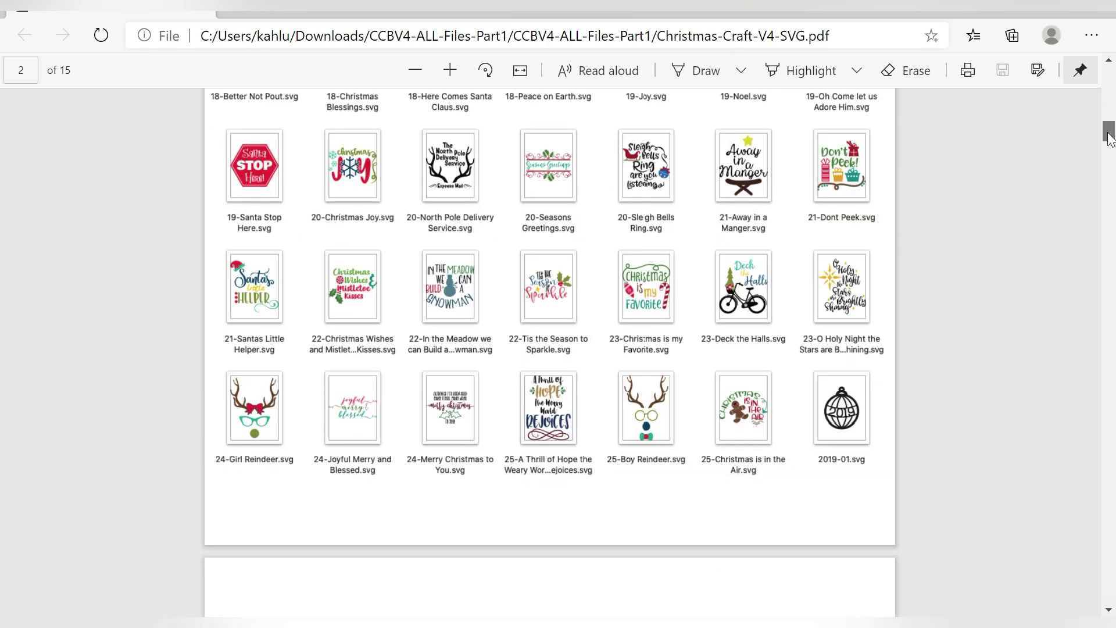
left_click_drag(1110, 139, 1107, 277)
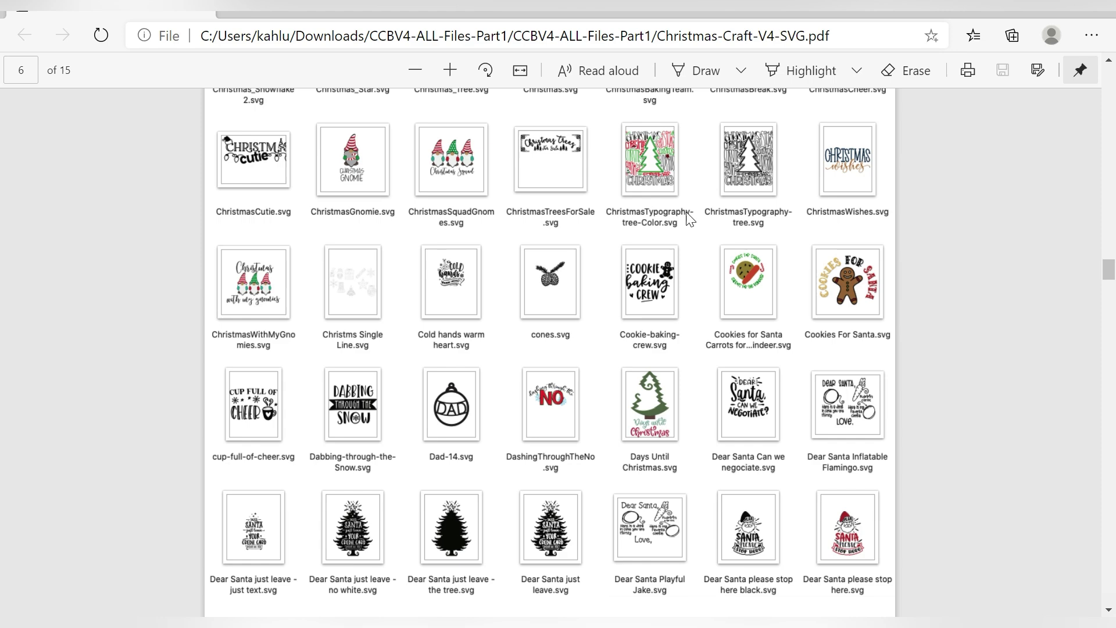
key("alt+Tab")
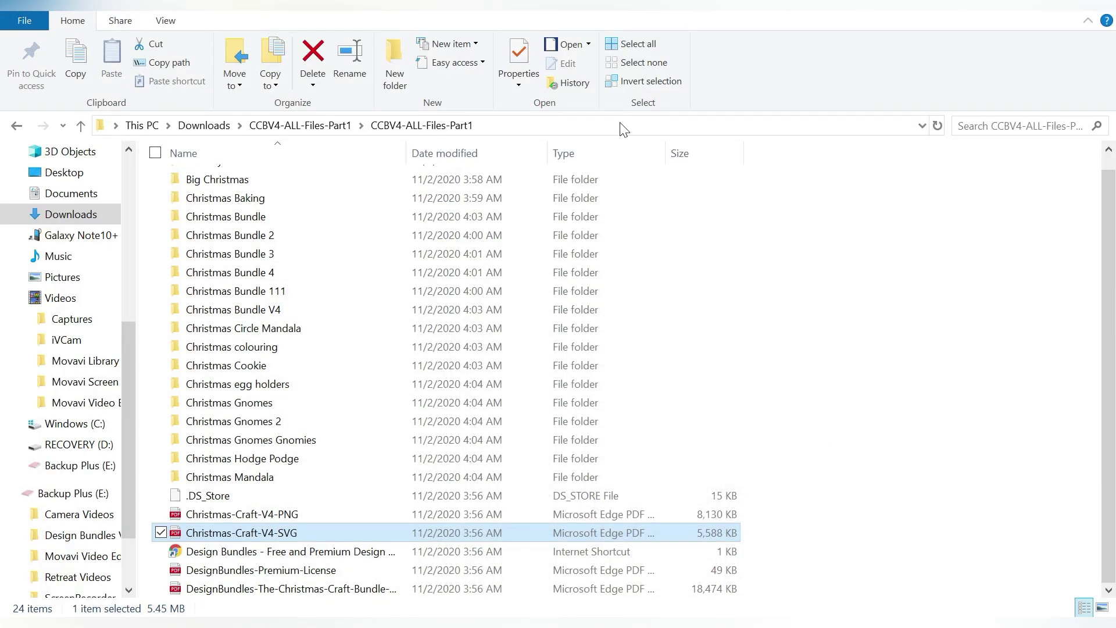
Step: Search the nested CCBV4-ALL-Files-Part1 folder for CHRISTMASTYPO
left_click(1022, 126)
type("CHRISTMASTYP")
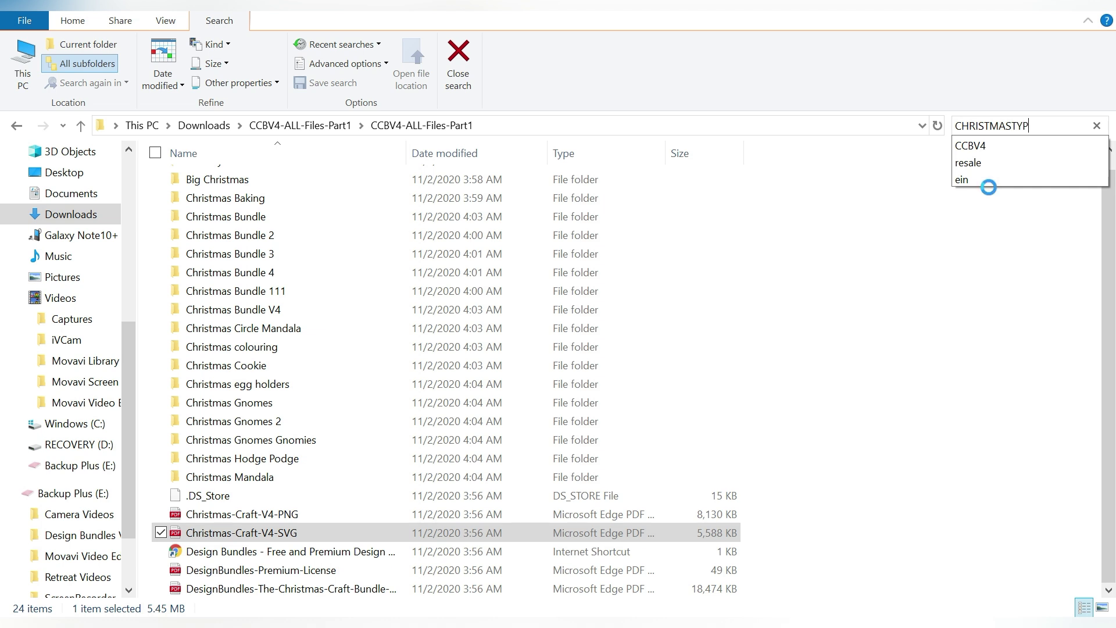
type("O")
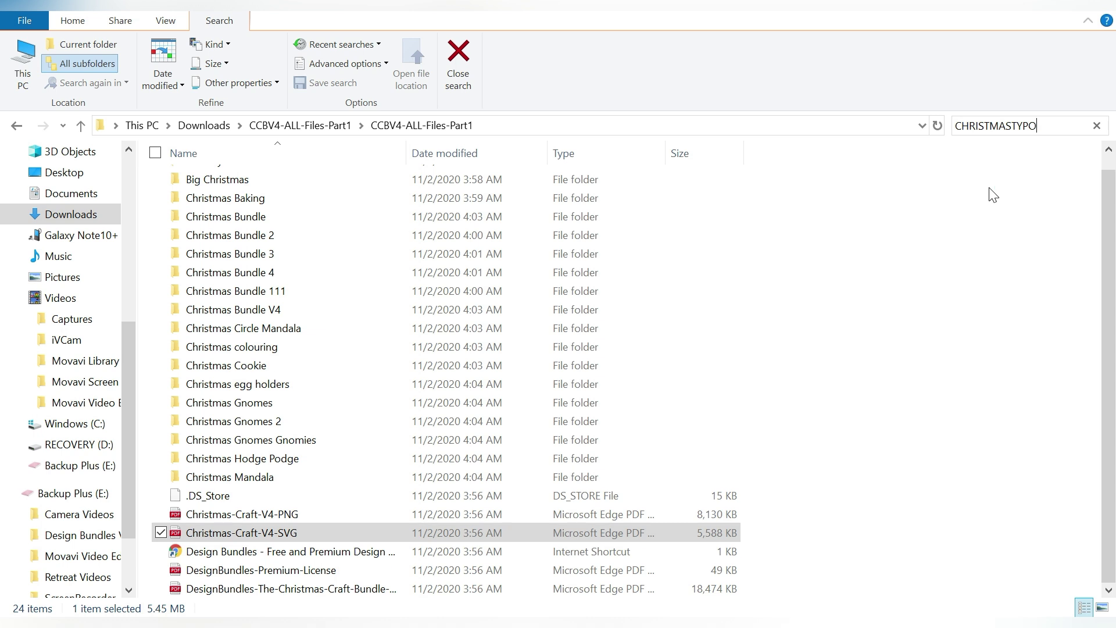
Step: Go up to Downloads, repeat the CHRISTMASTYPO search there, and expand the list to show all matching files
left_click(324, 129)
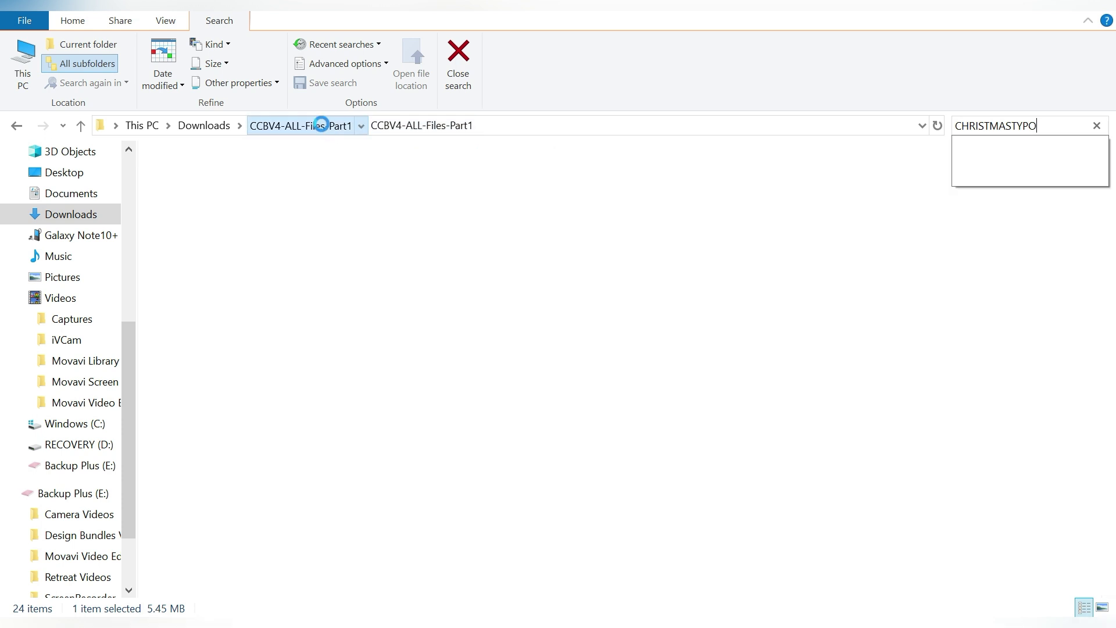
left_click(201, 123)
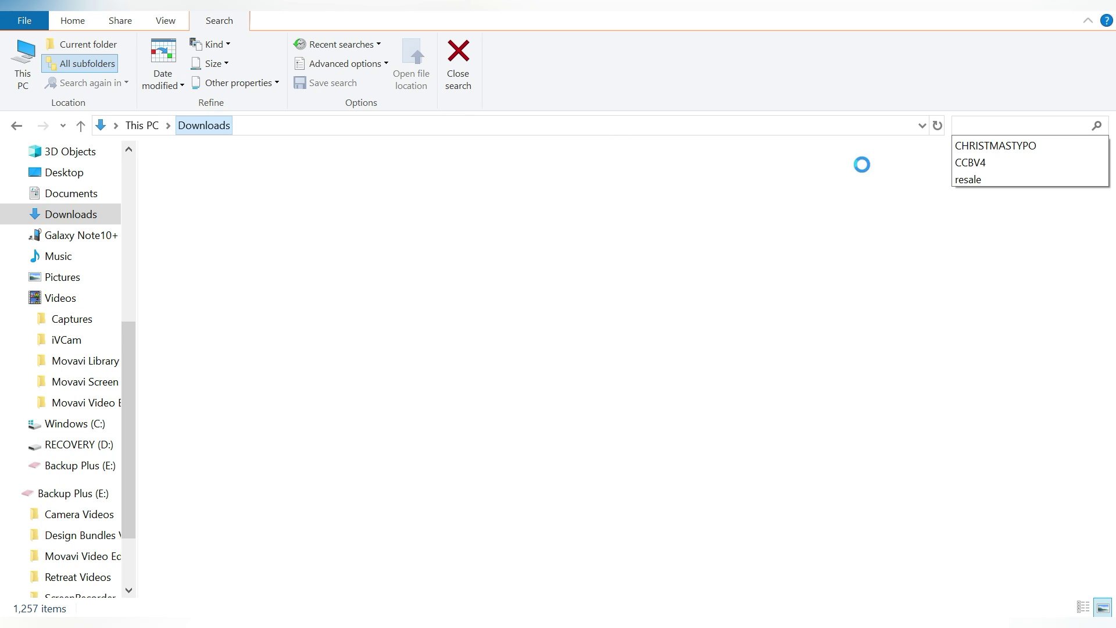
left_click(991, 146)
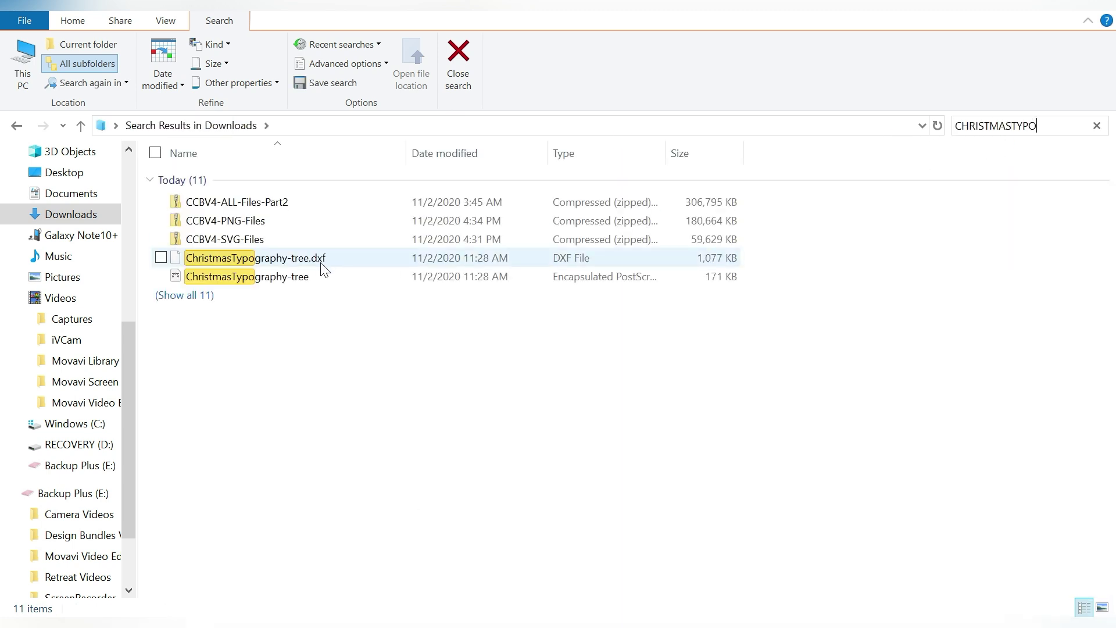
key("ctrl+a")
left_click(191, 298)
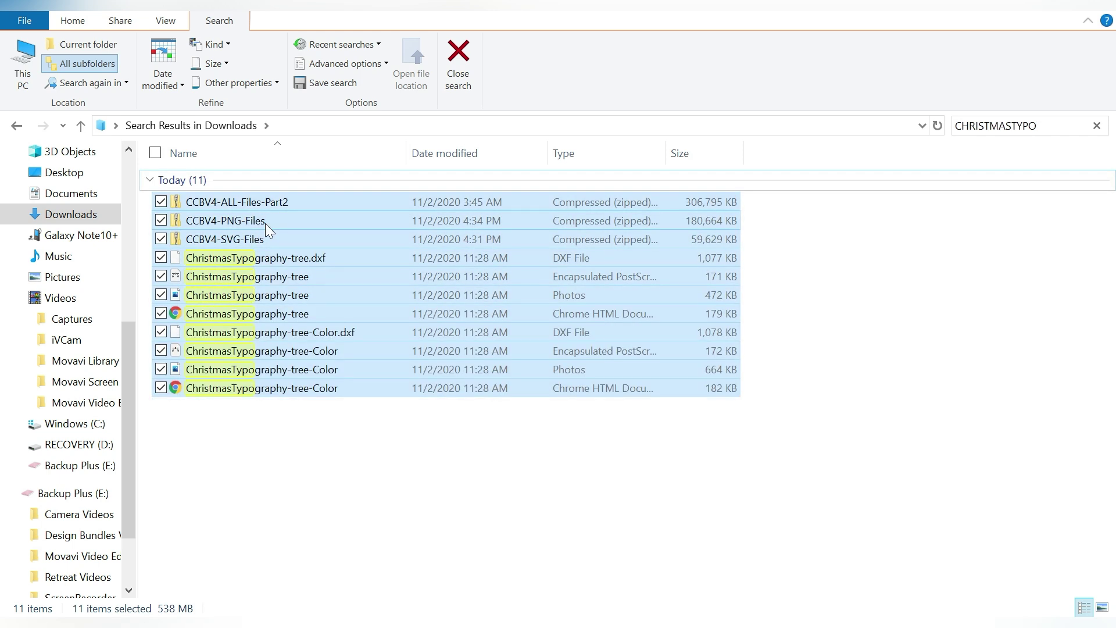
left_click(303, 436)
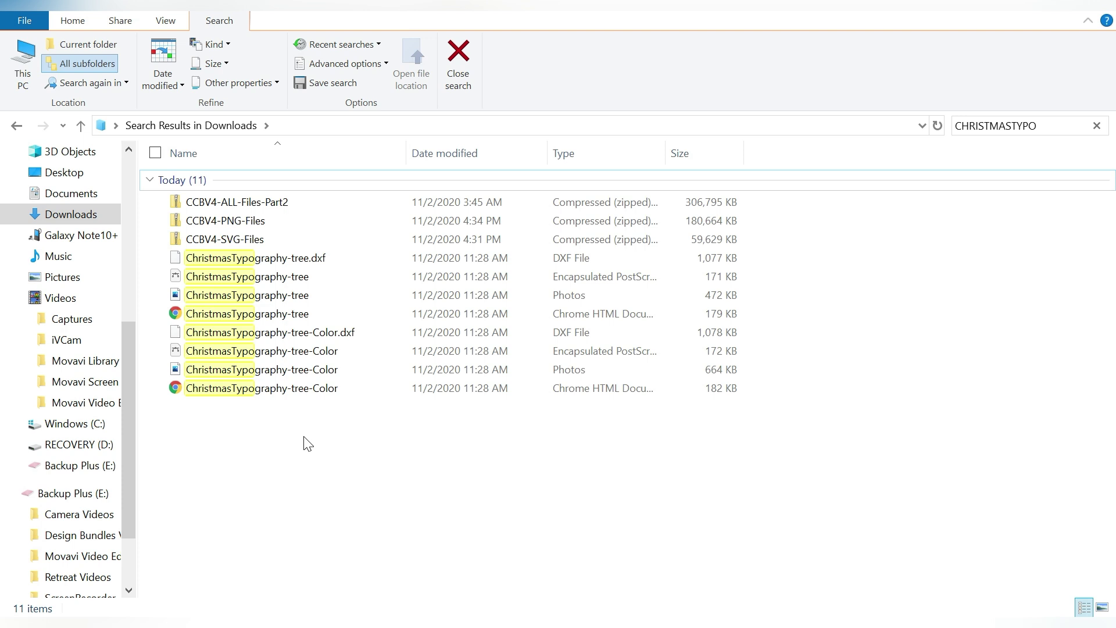
Step: Return to Downloads and open the A Merry Christmas V4 folder inside the nested CCBV4-ALL-Files-Part1 folders
left_click(81, 126)
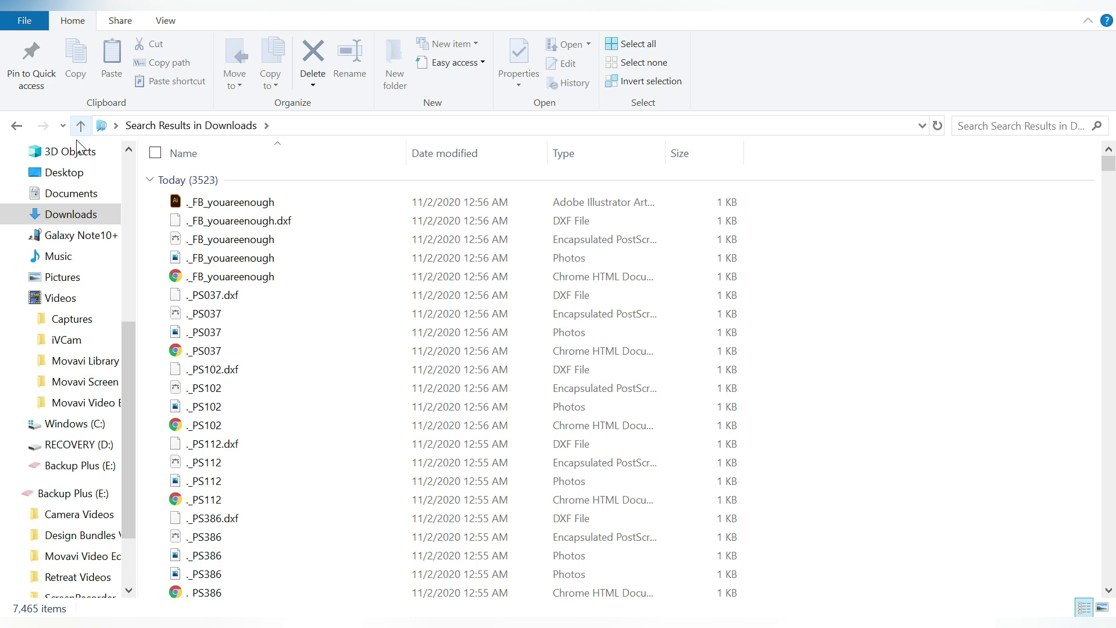
left_click(55, 218)
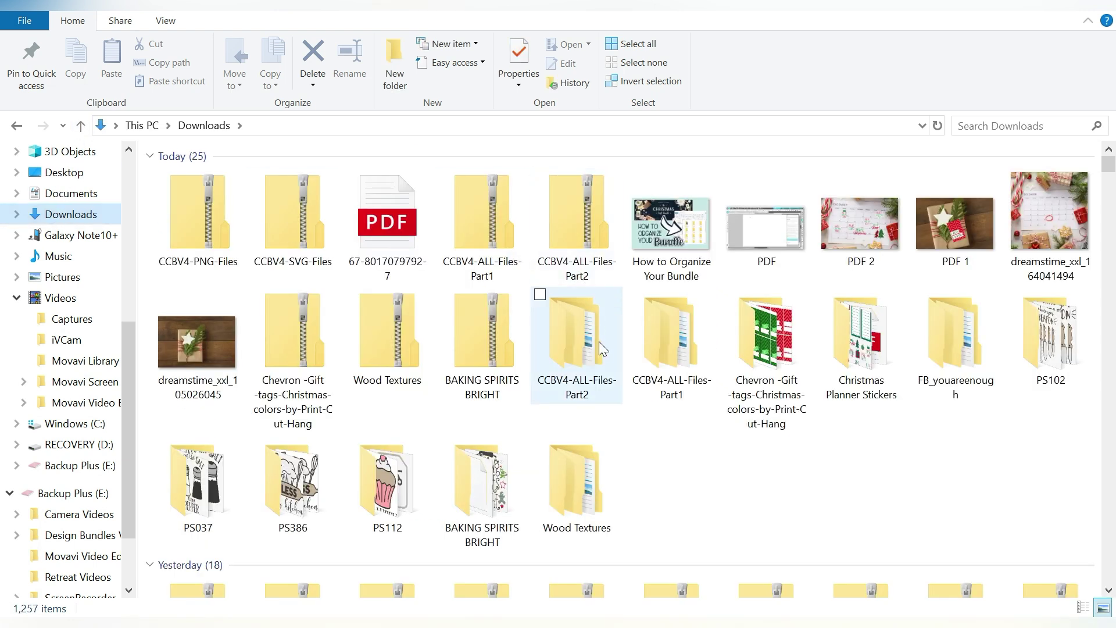
left_click(669, 349)
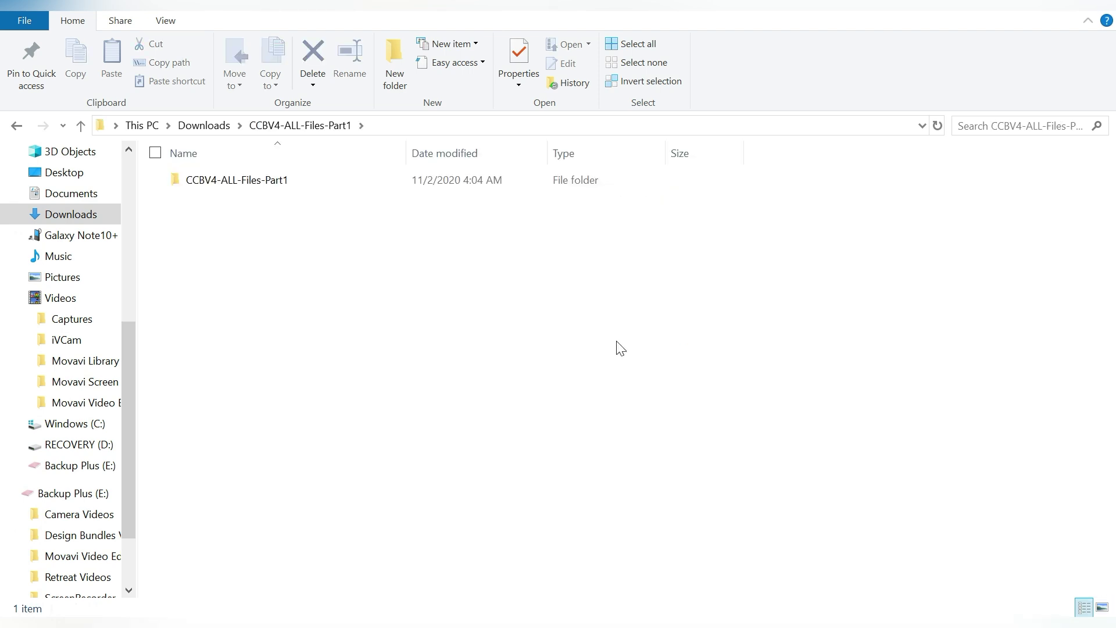
double_click(461, 183)
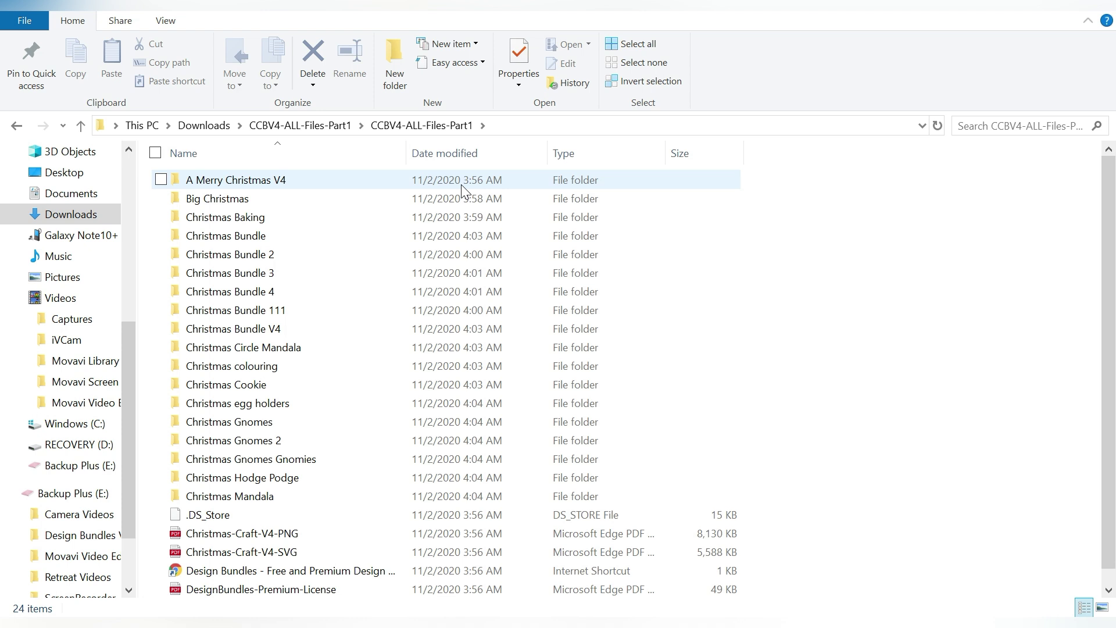
double_click(435, 183)
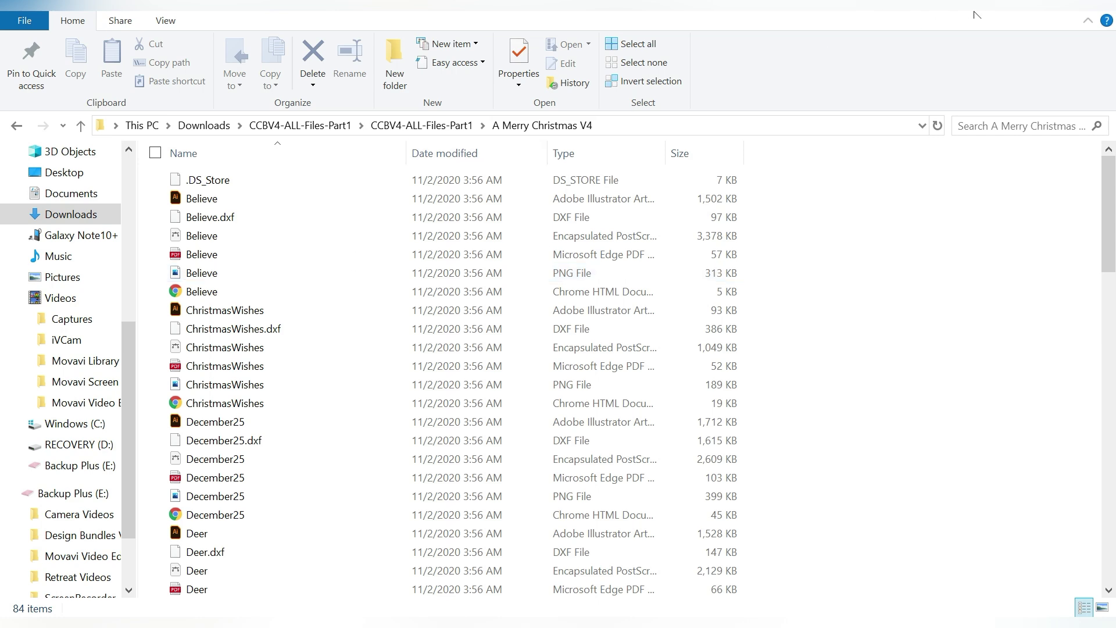
Step: Restore the A Merry Christmas V4 window to a smaller size and position the Documents window beside it
left_click(1050, 14)
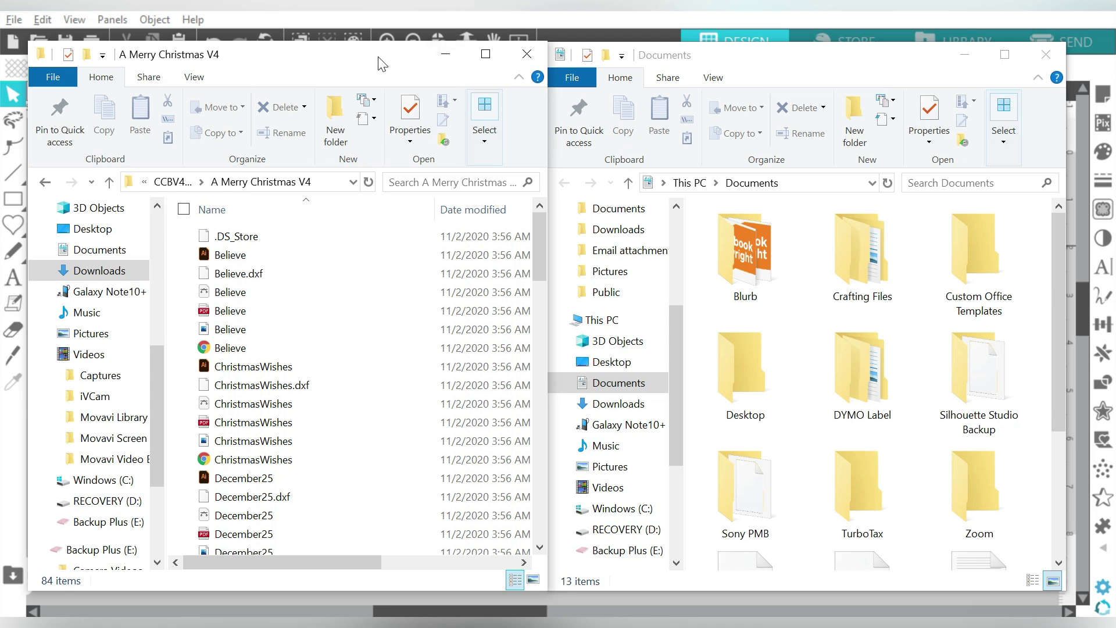
left_click_drag(681, 65, 688, 65)
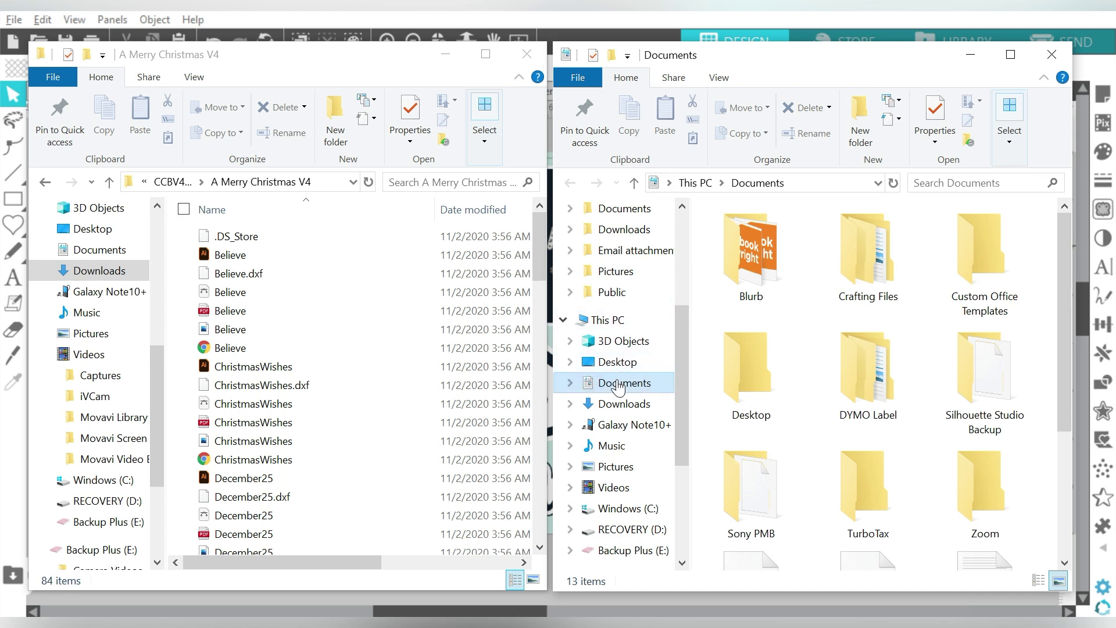
Step: Open the Crafting Files folder inside Documents
left_click(826, 261)
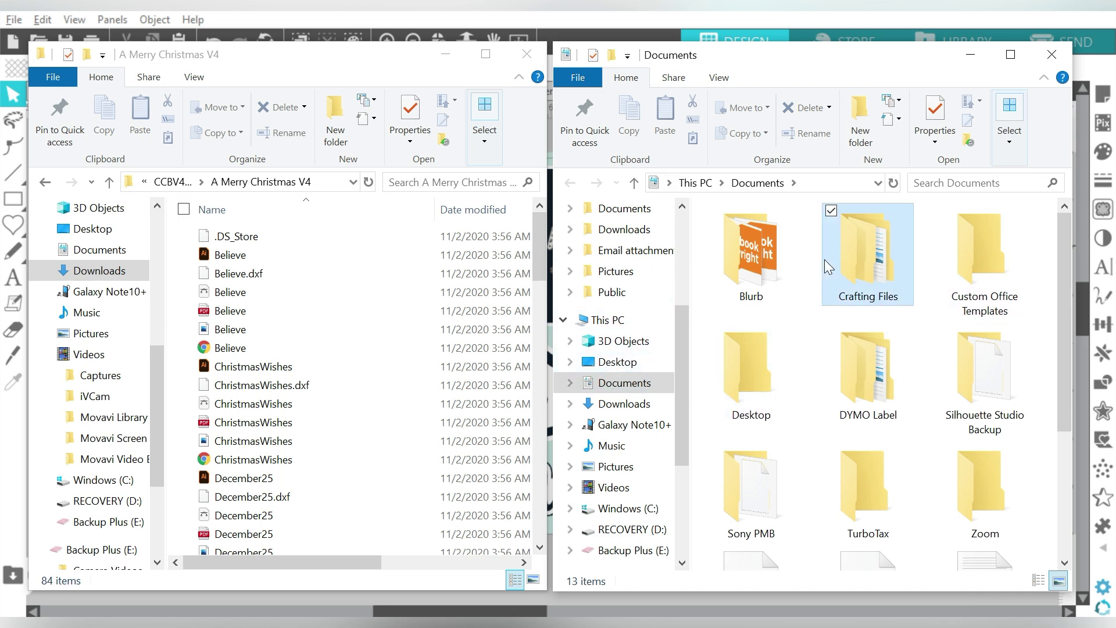
double_click(828, 266)
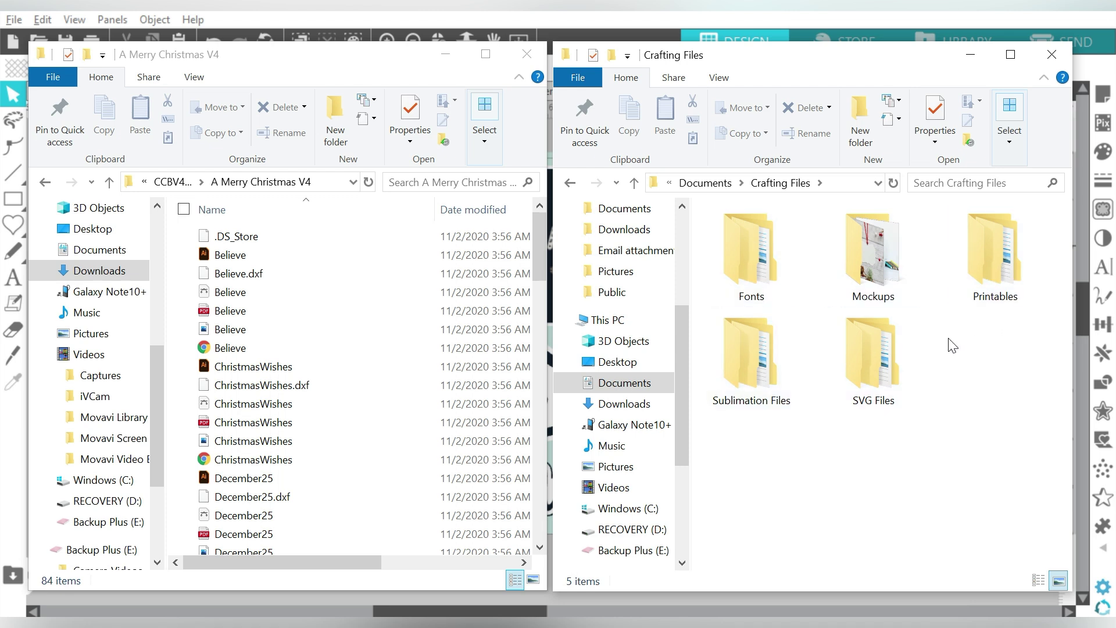
Step: Narrow the Name and Date modified columns in A Merry Christmas V4 to expose the Type column, and select Believe.dxf
left_click(275, 254)
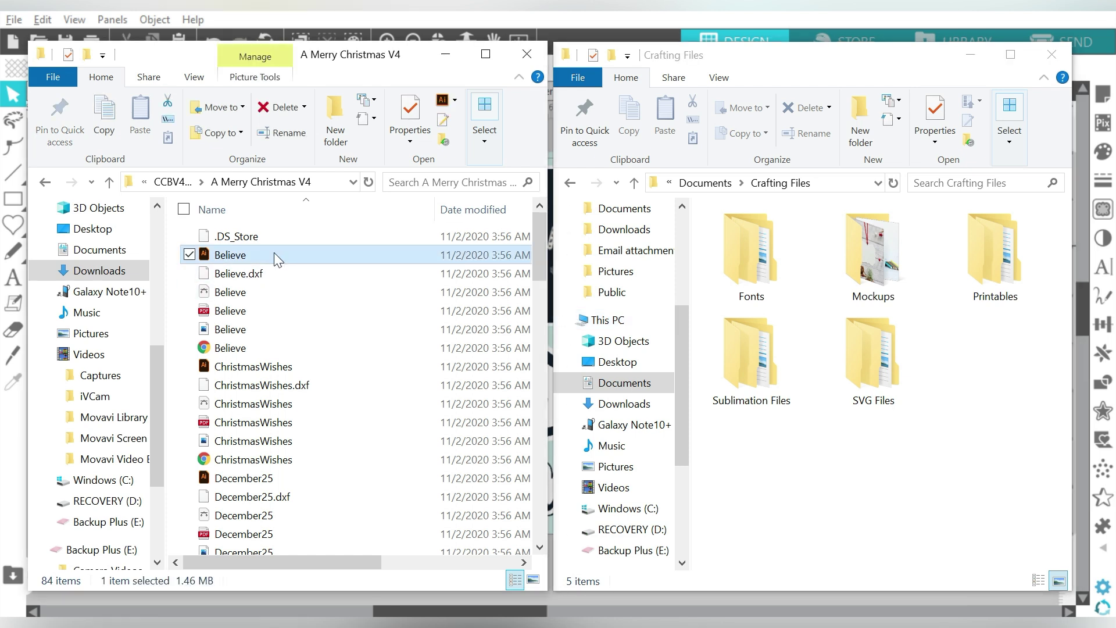
mouse_move(199, 563)
left_mouse_down()
mouse_move(229, 562)
mouse_move(207, 557)
left_mouse_up()
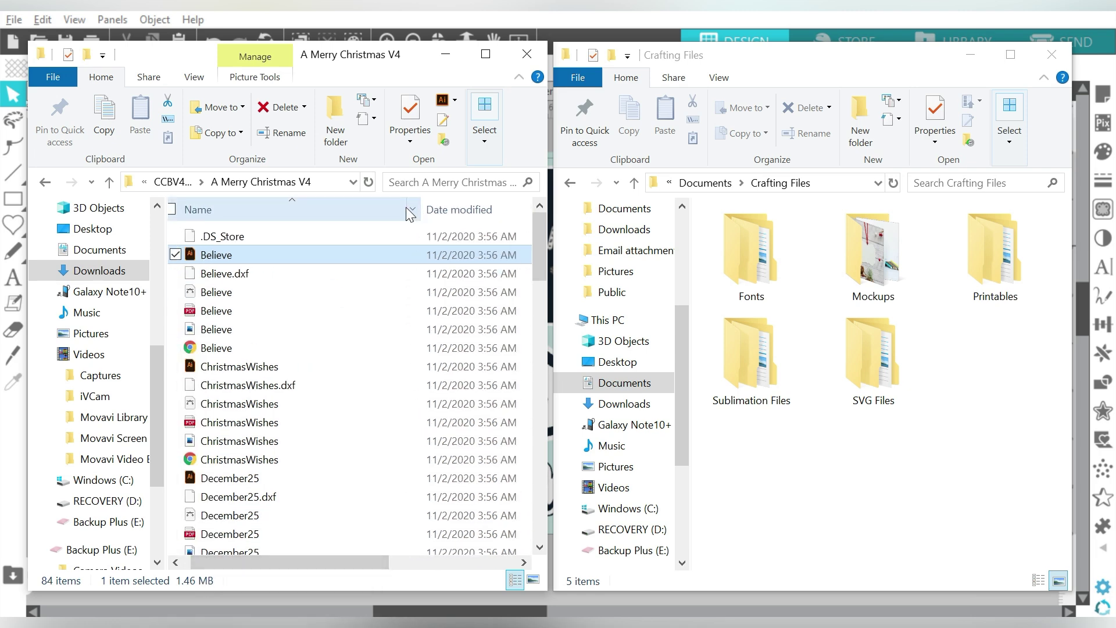
left_click_drag(424, 207, 317, 214)
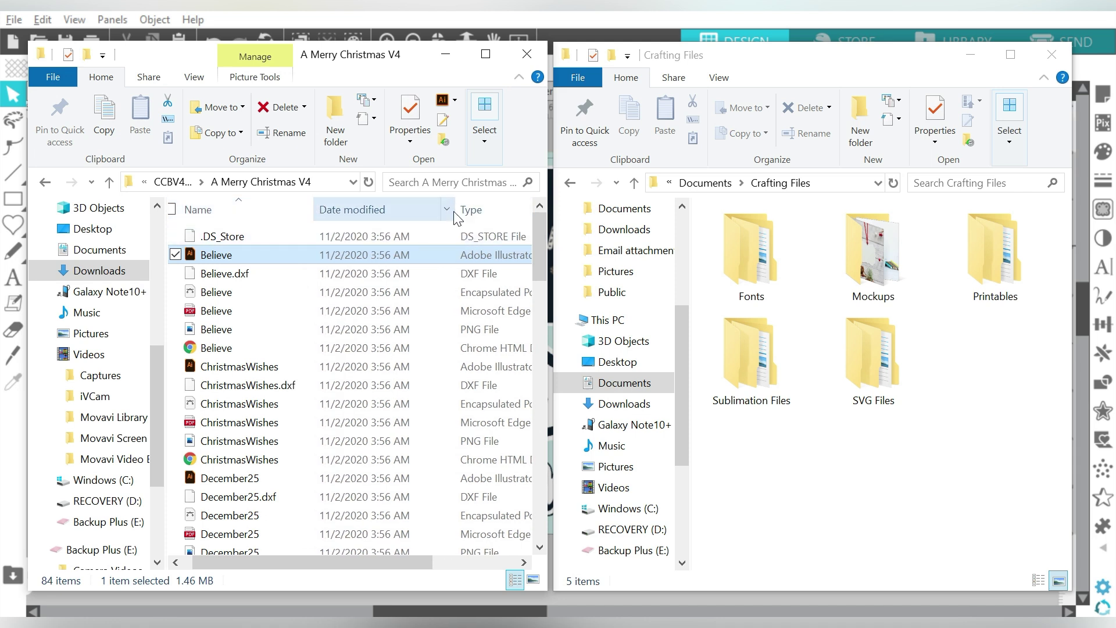
left_click_drag(455, 212, 427, 212)
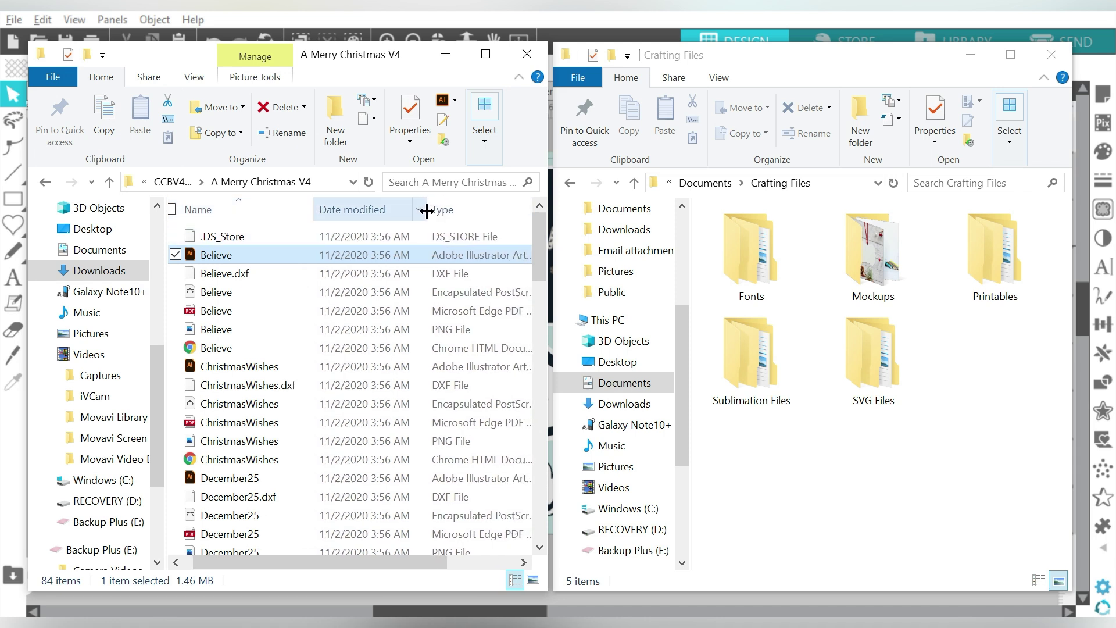
left_click(242, 271)
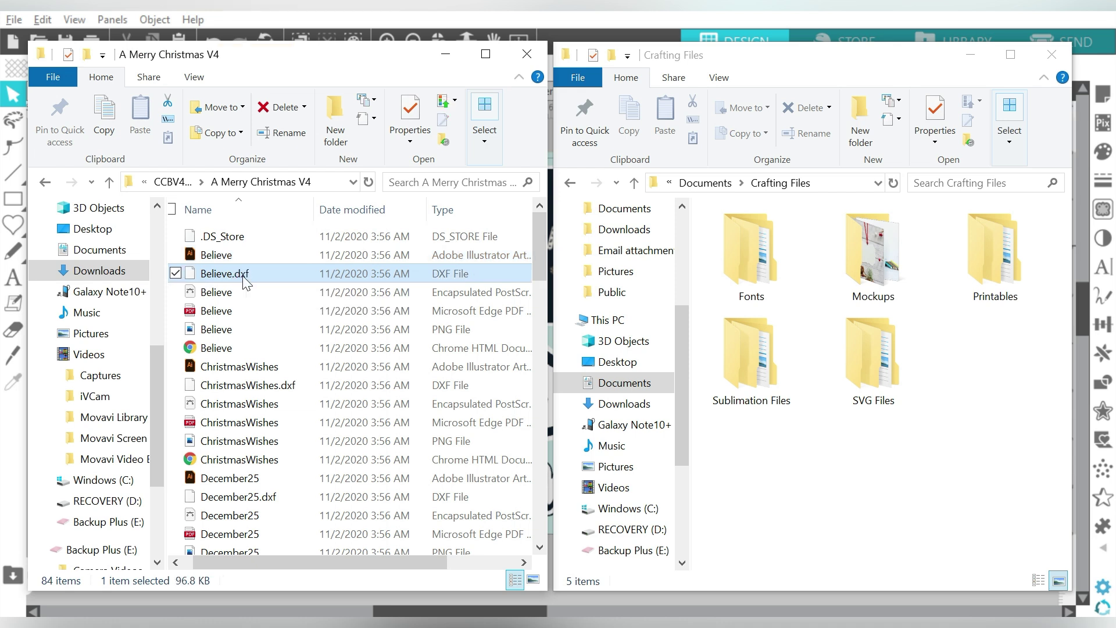
Step: Show the A Merry Christmas V4 files as medium icons and move Believe.dxf into the SVG Files folder
right_click(222, 224)
mouse_move(198, 247)
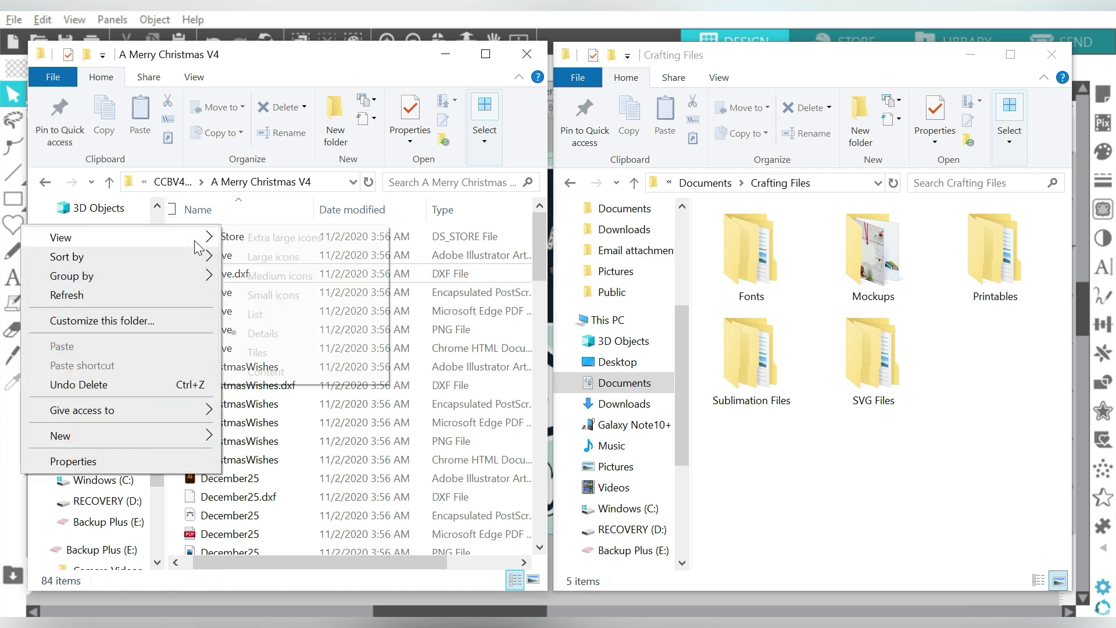
left_click(254, 276)
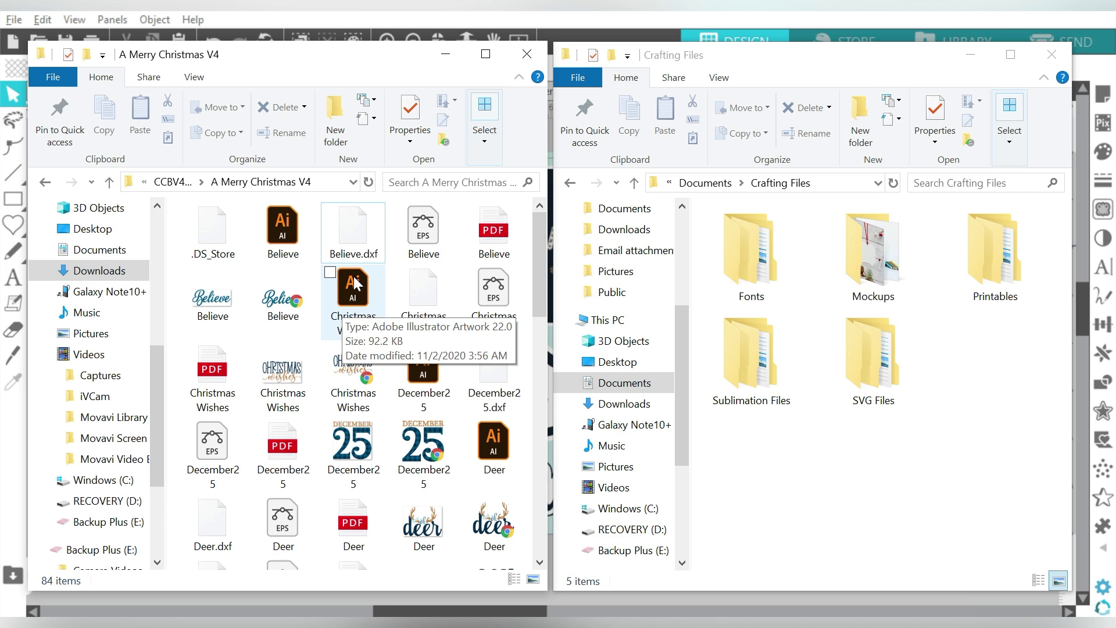
left_click(353, 235)
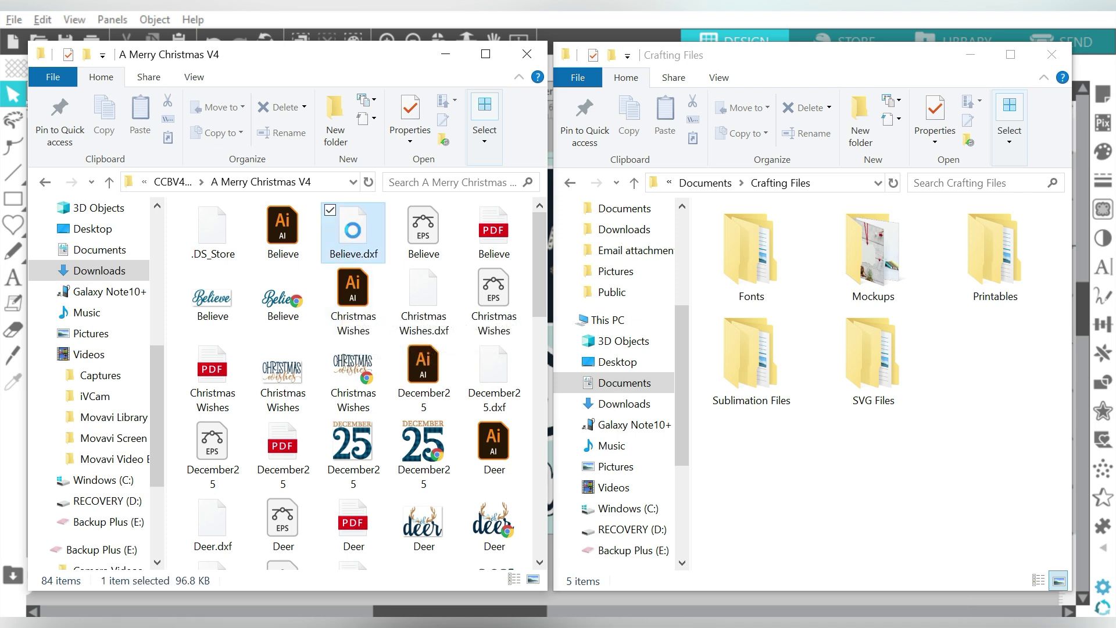
left_click_drag(354, 231, 869, 376)
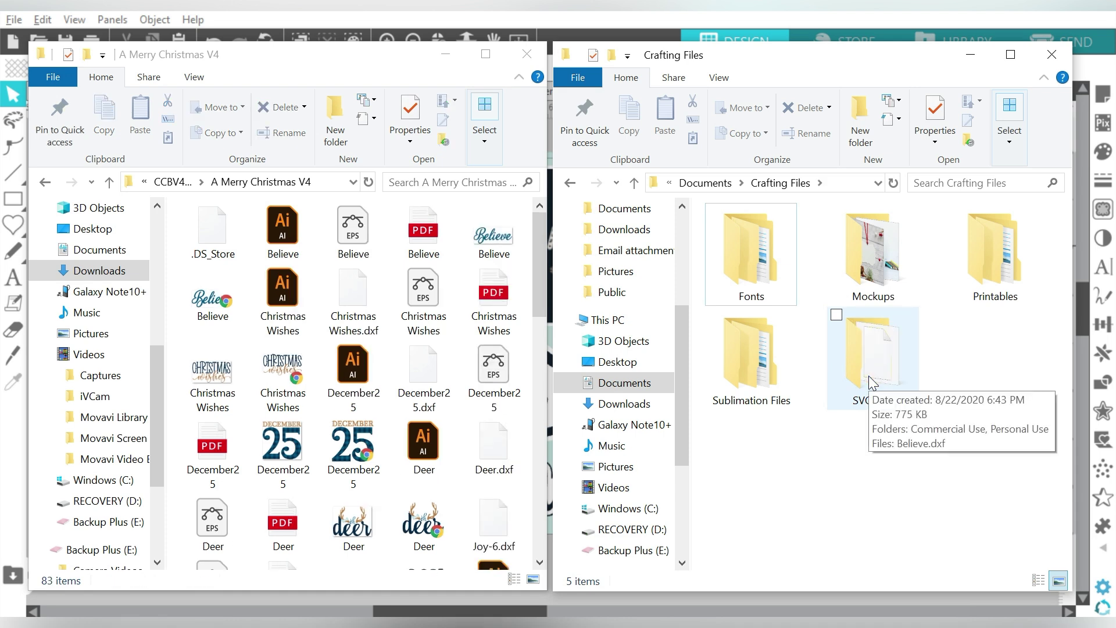
Step: Move Believe.dxf within SVG Files into the Commercial Use folder and open the Christmas folder there
double_click(872, 382)
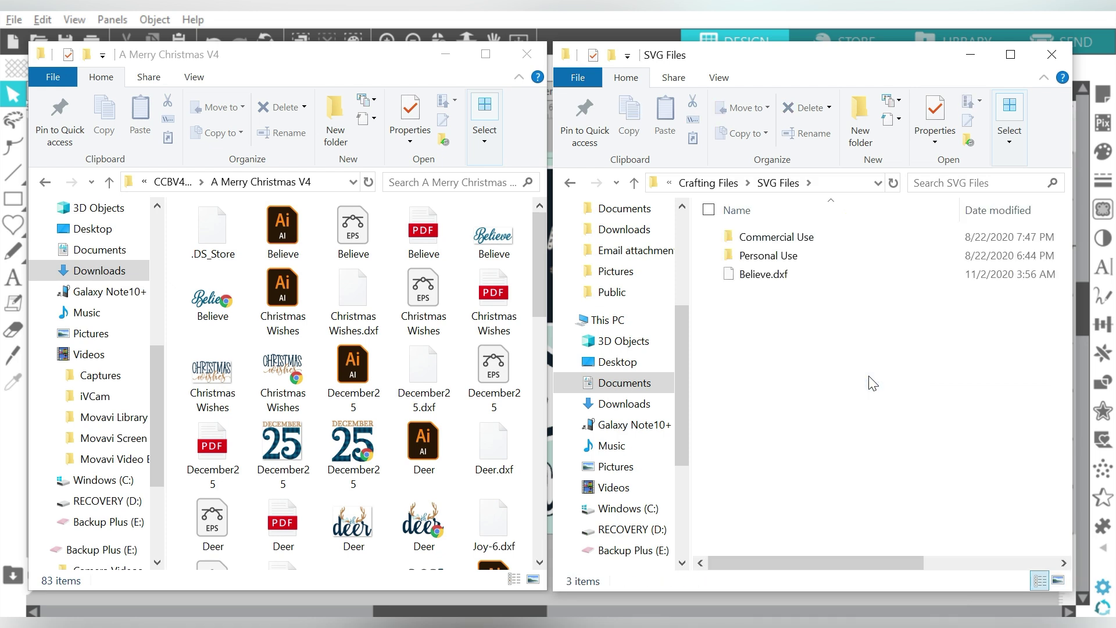
left_click_drag(766, 275, 765, 245)
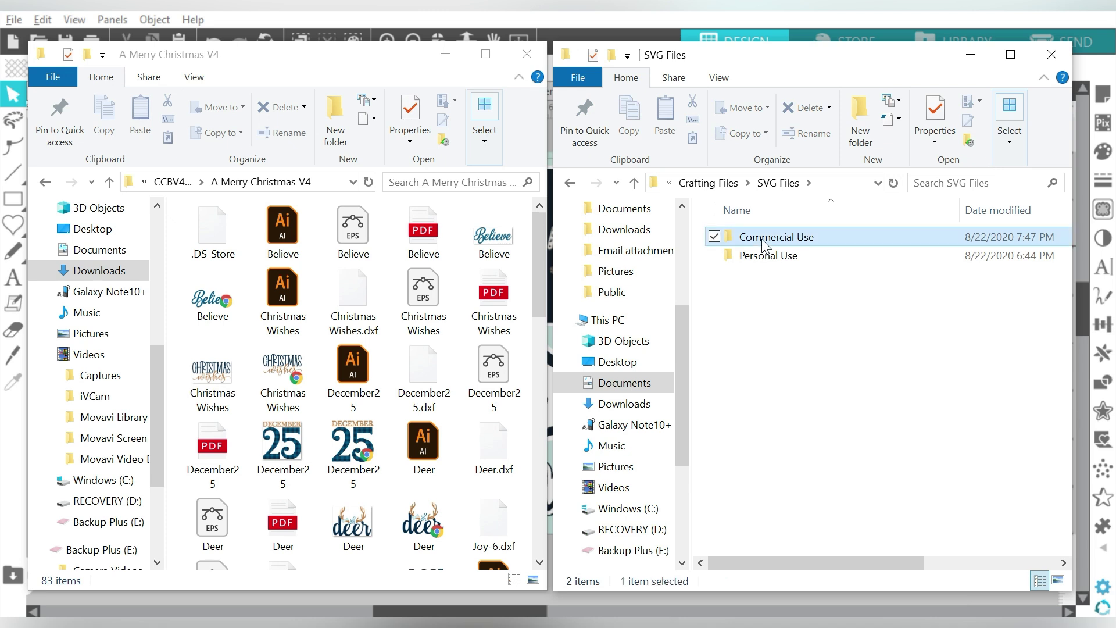
double_click(774, 237)
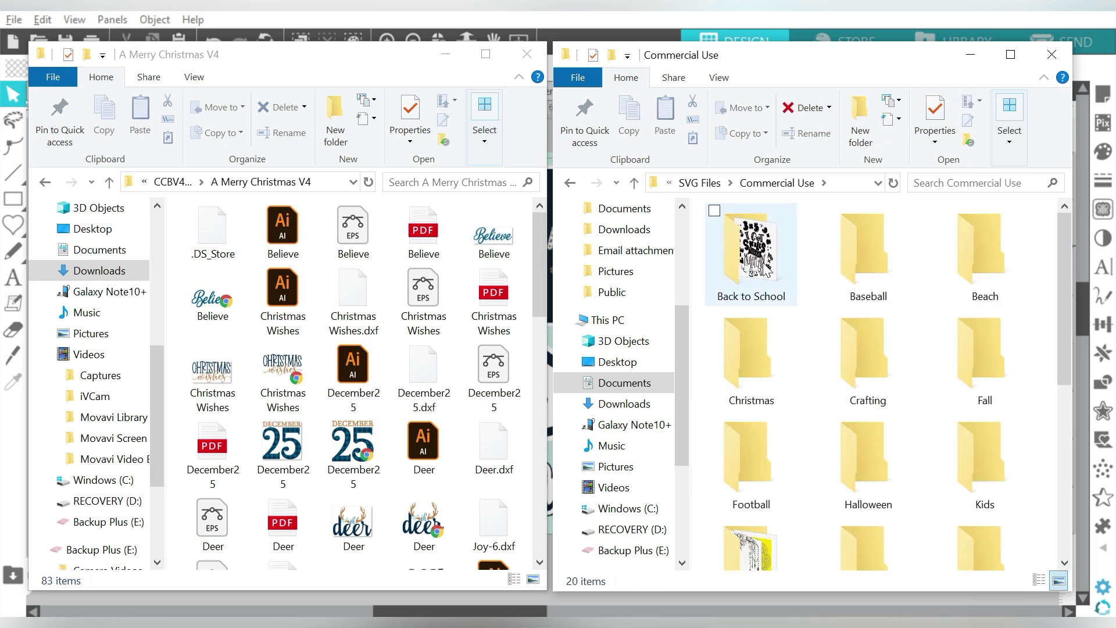
double_click(755, 353)
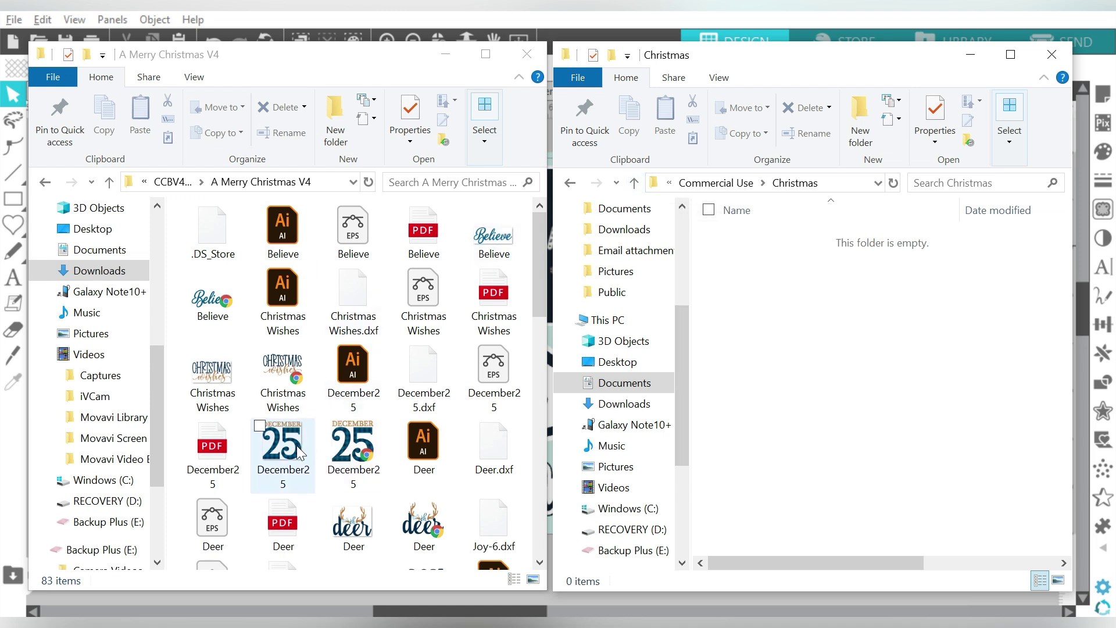
Step: Move December25.dxf, Deer.dxf, Joy-6.dxf and Joyful.dxf from A Merry Christmas V4 into the Commercial Use Christmas folder
left_click(442, 394)
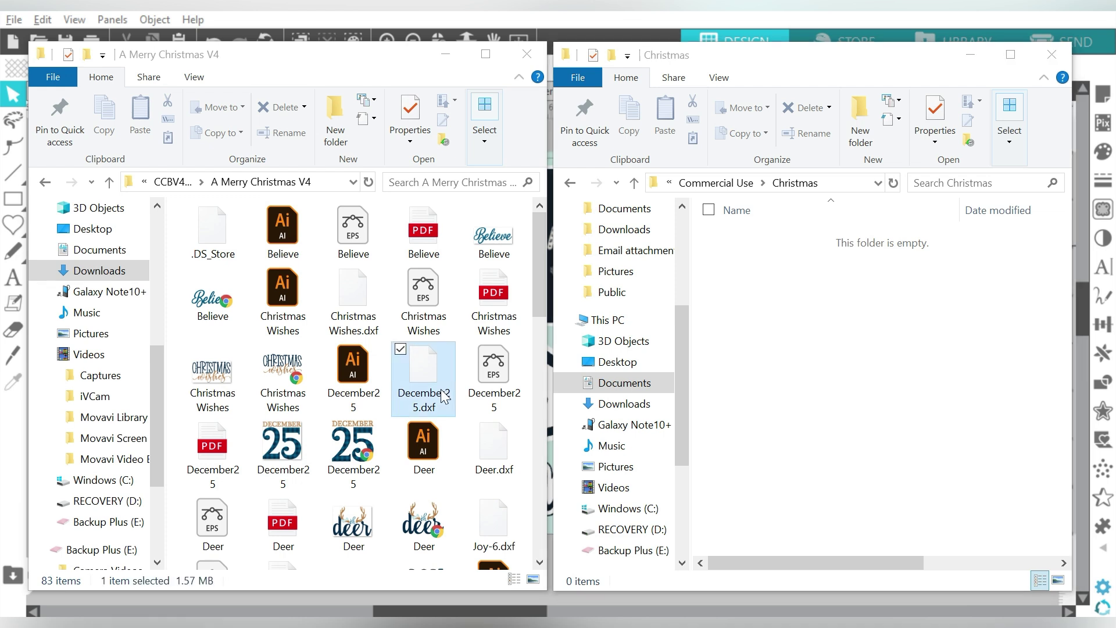
left_click_drag(420, 371, 837, 377)
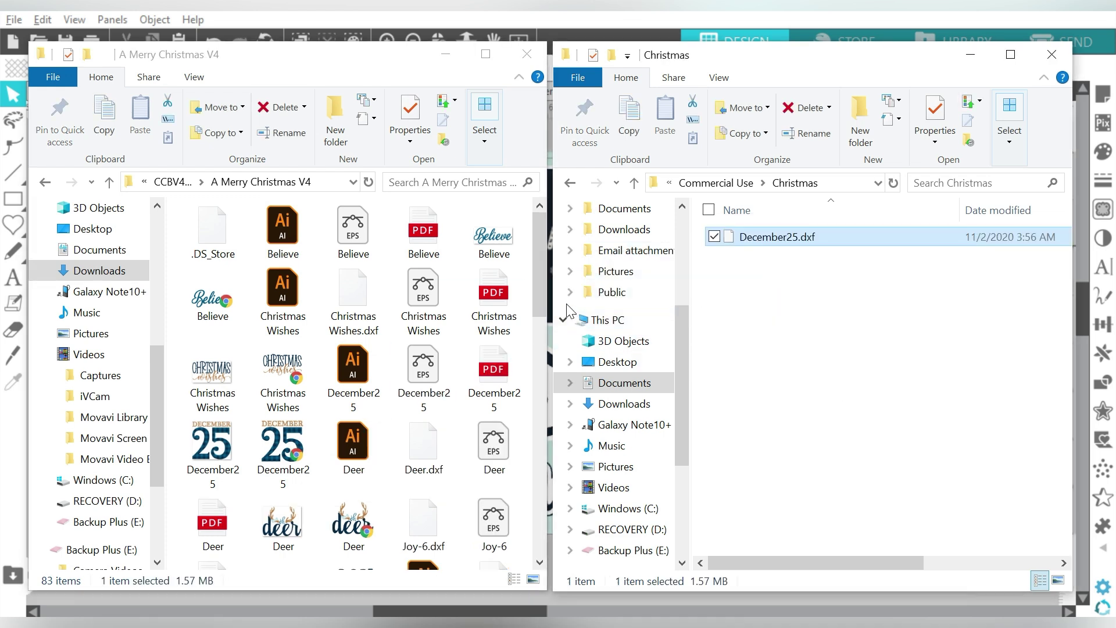
scroll(540, 308, "down", 1)
left_click_drag(540, 301, 536, 341)
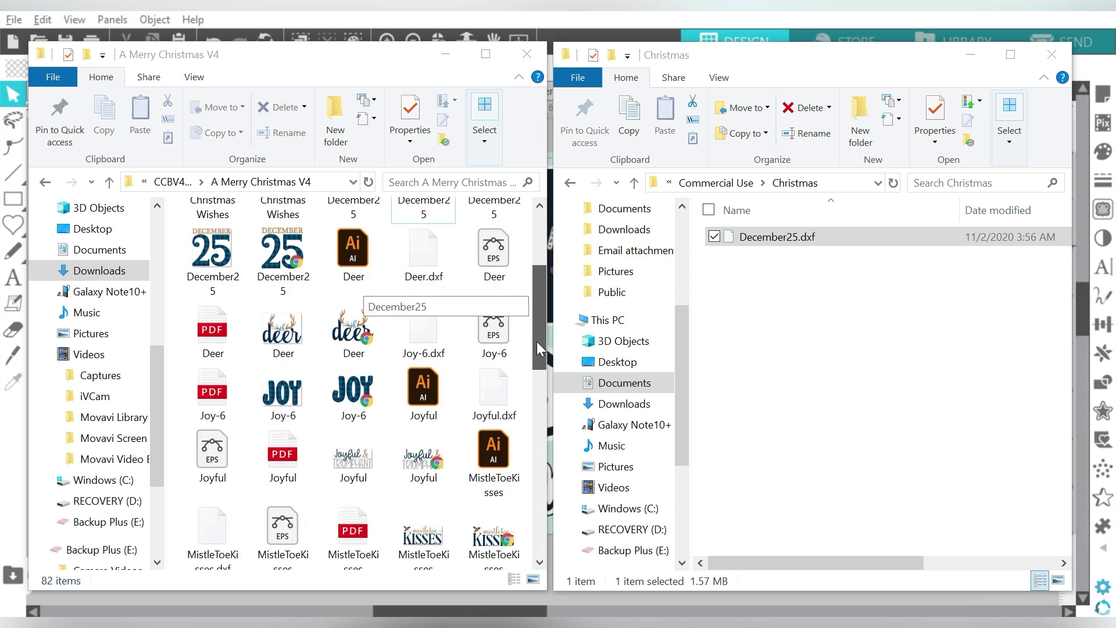
left_click(415, 279)
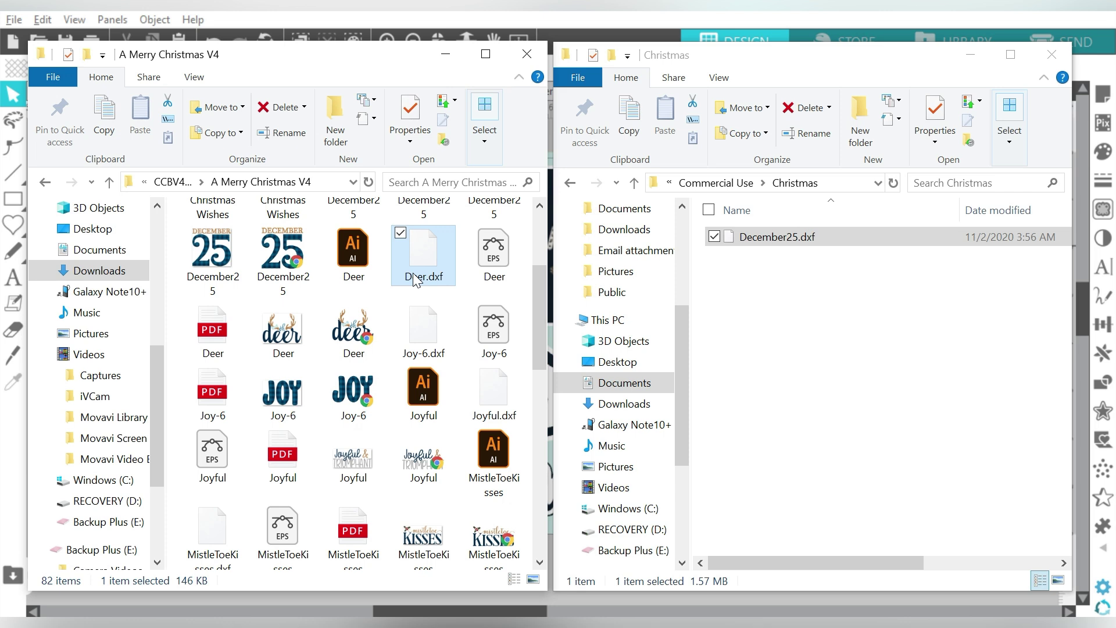
left_click(412, 330, "ctrl")
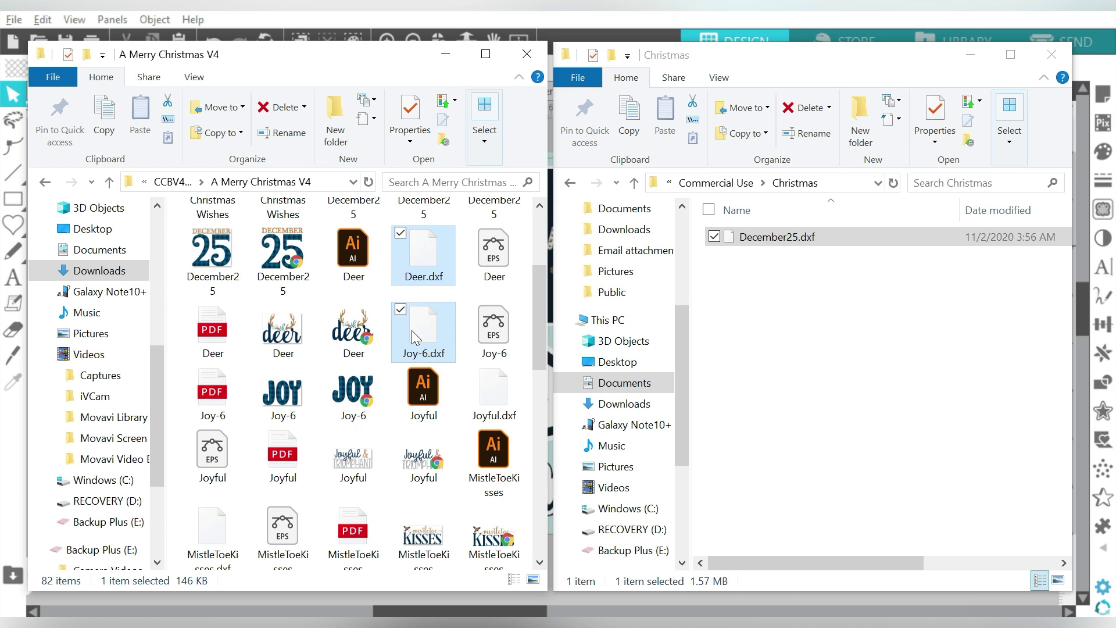
left_click(491, 380, "ctrl")
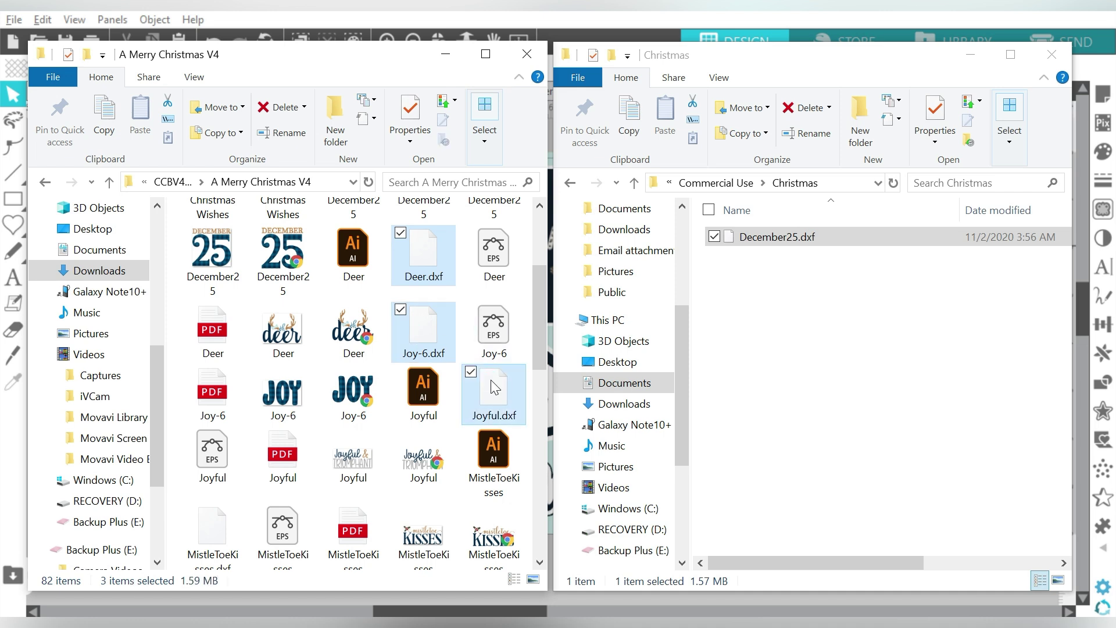
left_click_drag(490, 380, 798, 399)
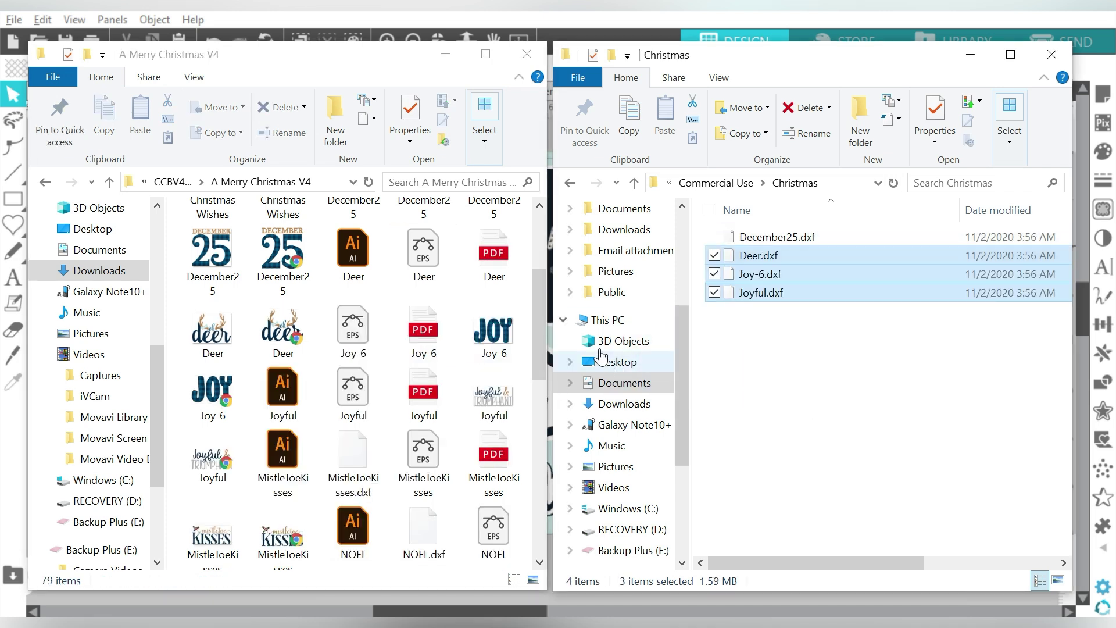
Step: Switch A Merry Christmas V4 to the Details view and sort its files by type
left_click_drag(538, 319, 539, 261)
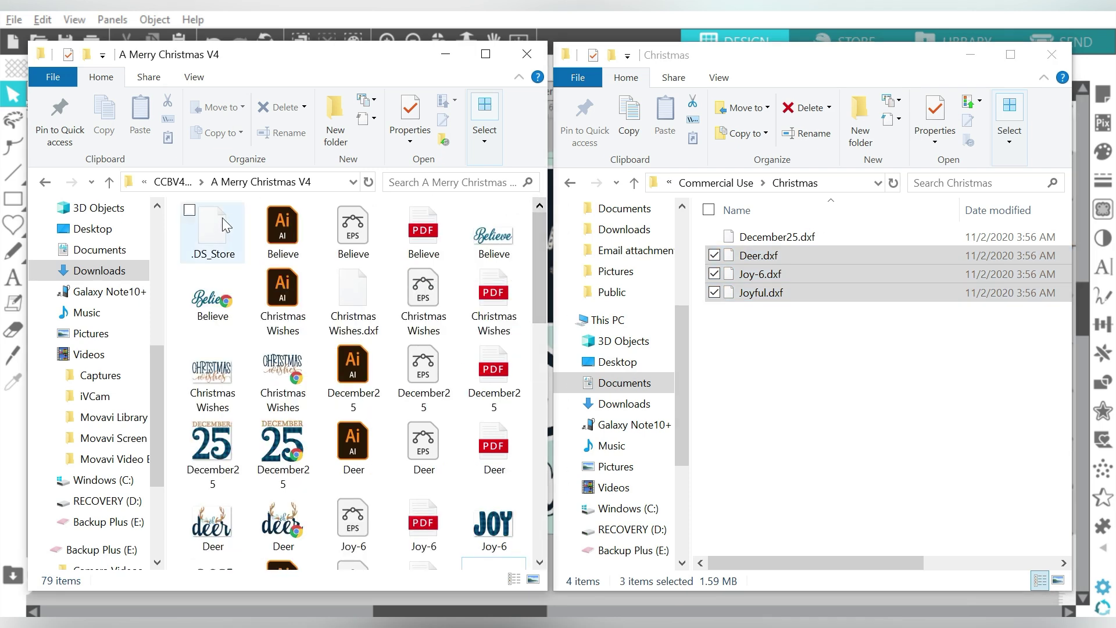
right_click(178, 240)
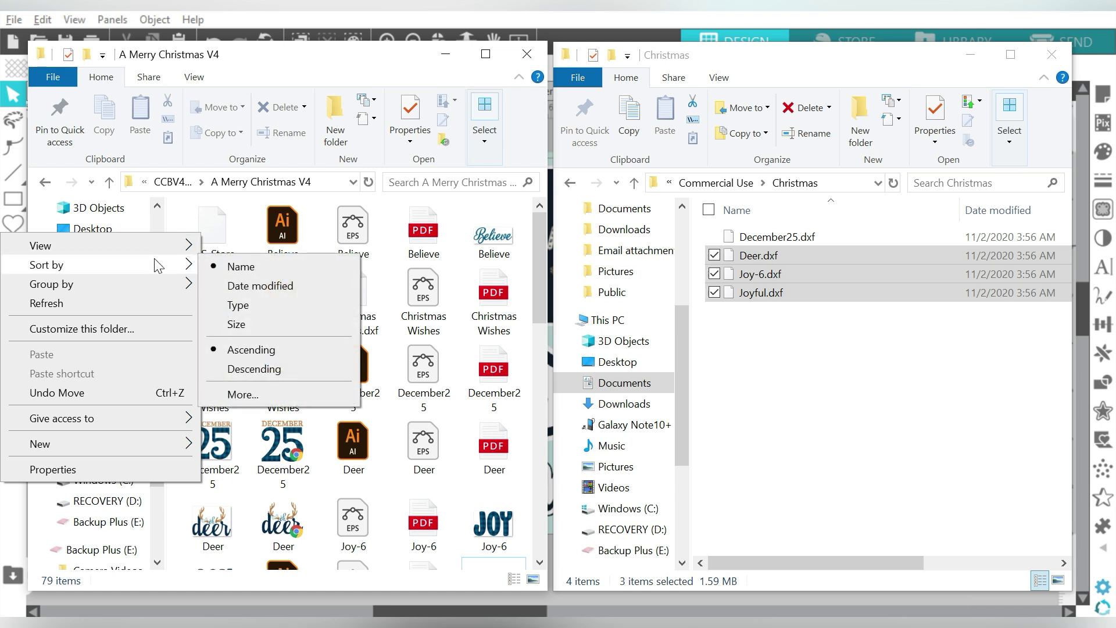
mouse_move(160, 245)
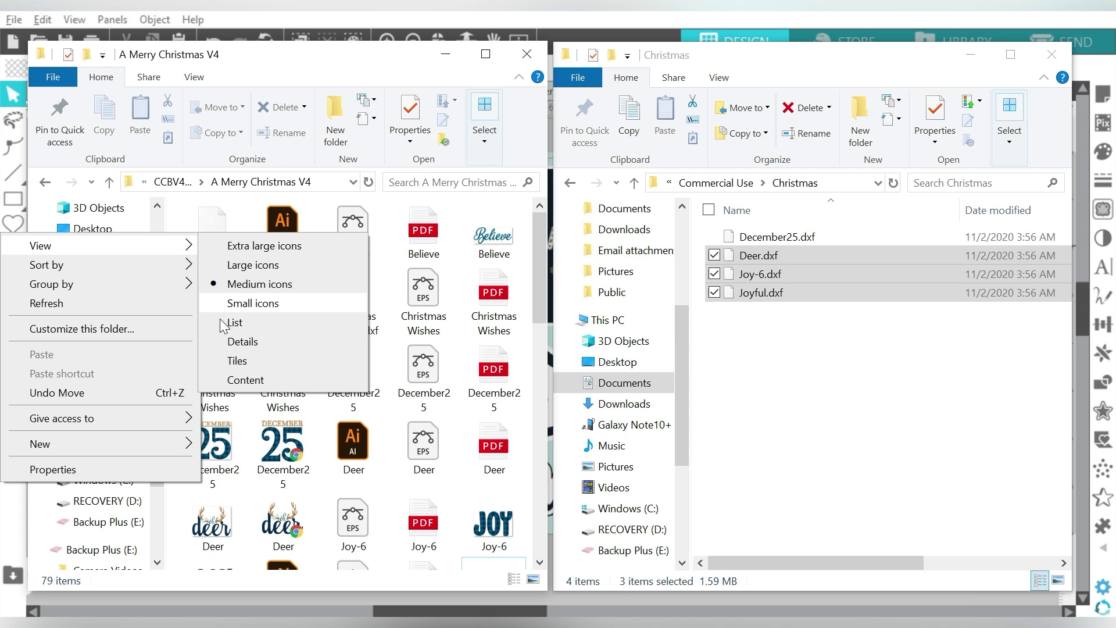
left_click(221, 342)
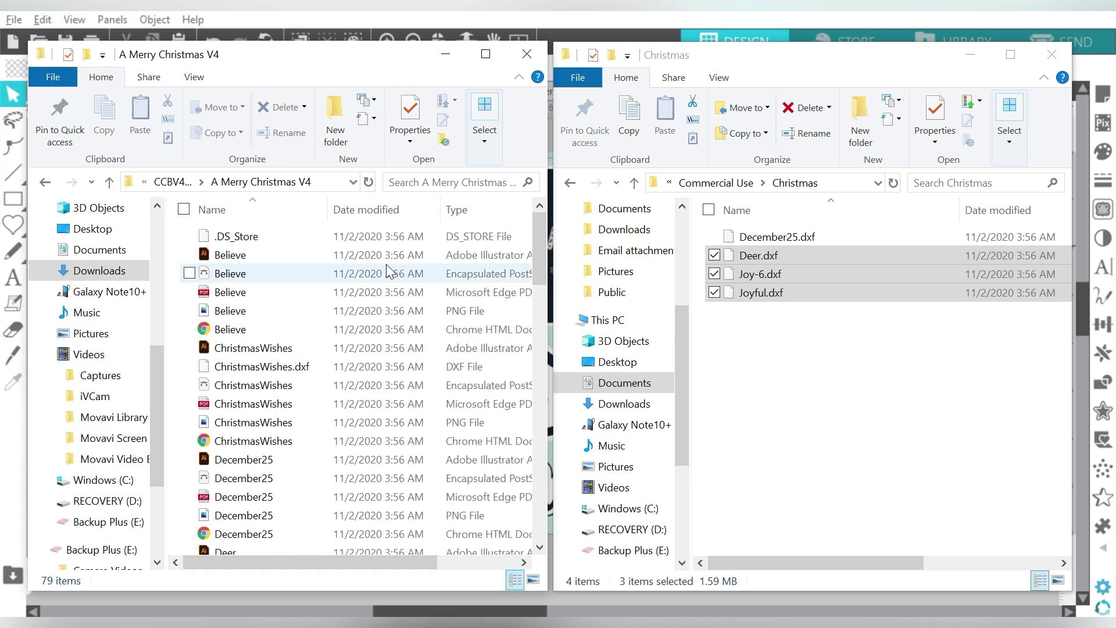
left_click(458, 212)
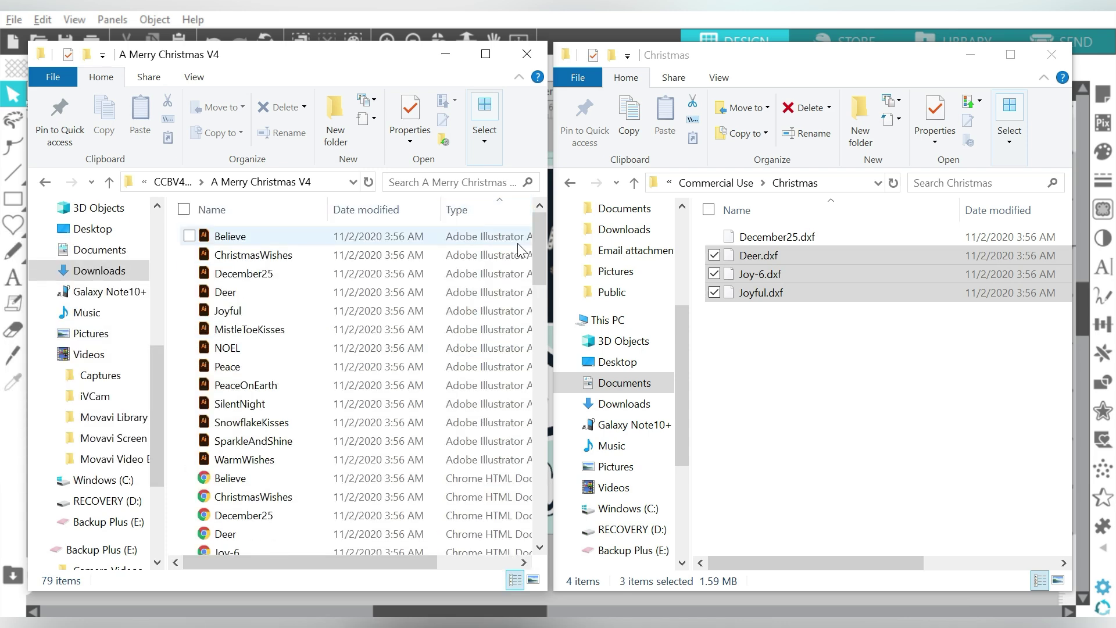
Step: Move all remaining DXF files, ChristmasWishes.dxf through WarmWishes.dxf, from A Merry Christmas V4 into the Christmas folder
left_click_drag(543, 242, 537, 338)
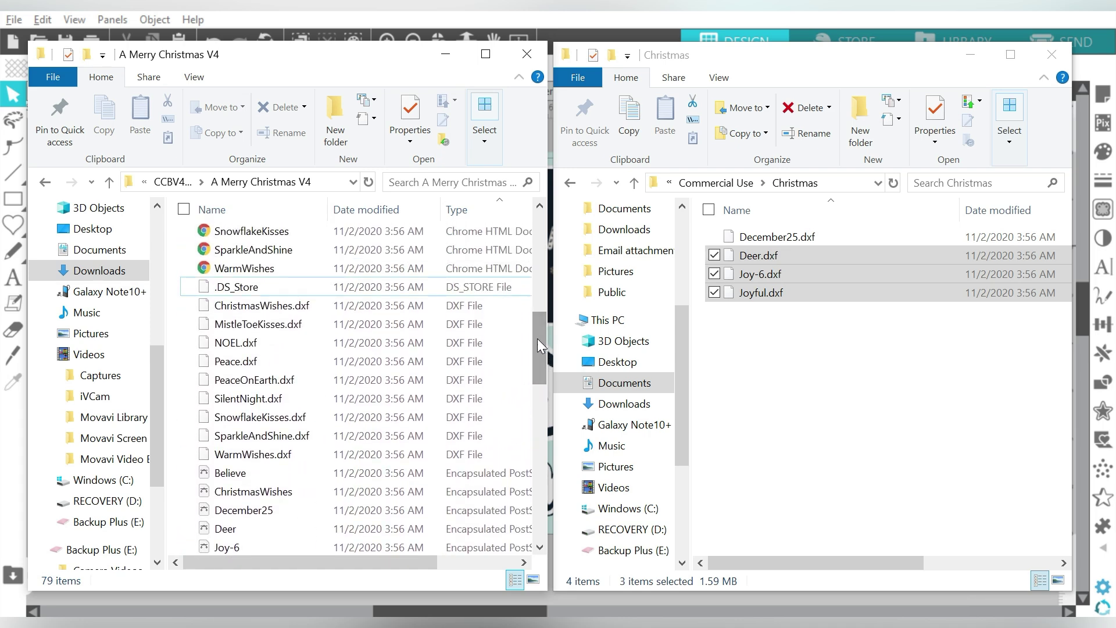
left_click(189, 305)
left_click(281, 453, "shift")
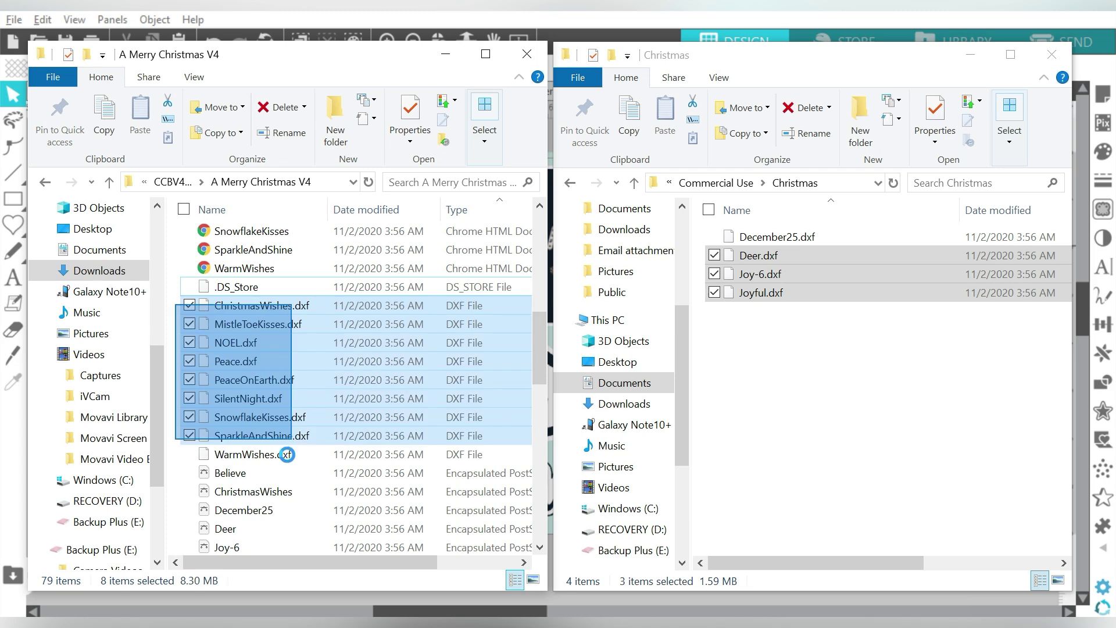
left_click_drag(272, 305, 832, 423)
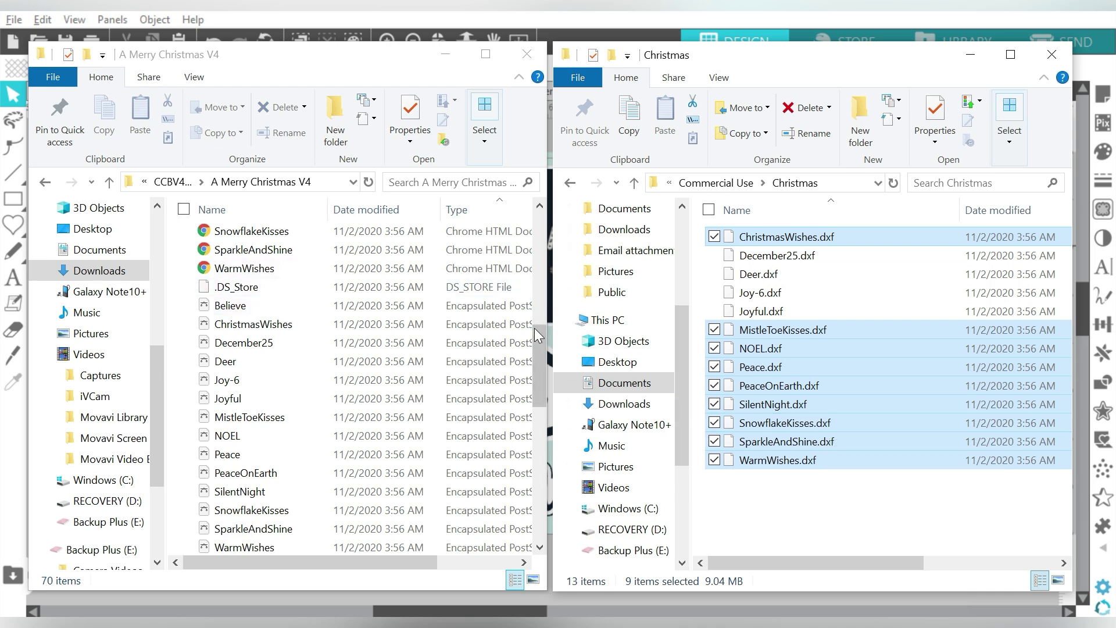
Step: Go back up to Crafting Files and open the Christmas folder under Sublimation Files, Commercial Use
left_click_drag(535, 333, 550, 473)
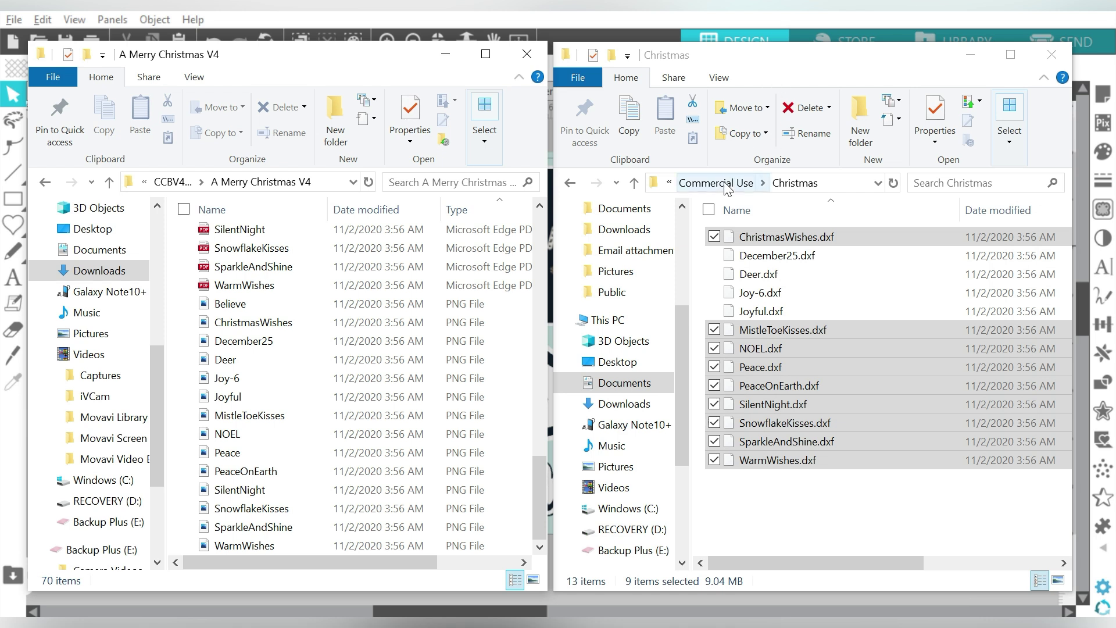
left_click(634, 184)
left_click(633, 188)
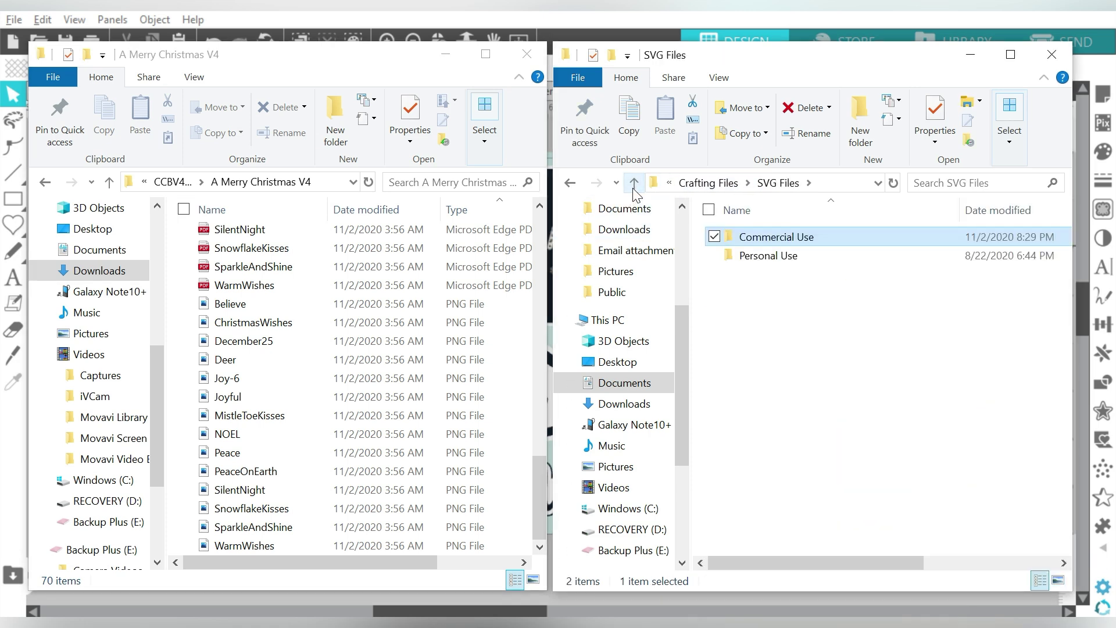
left_click(634, 185)
double_click(765, 367)
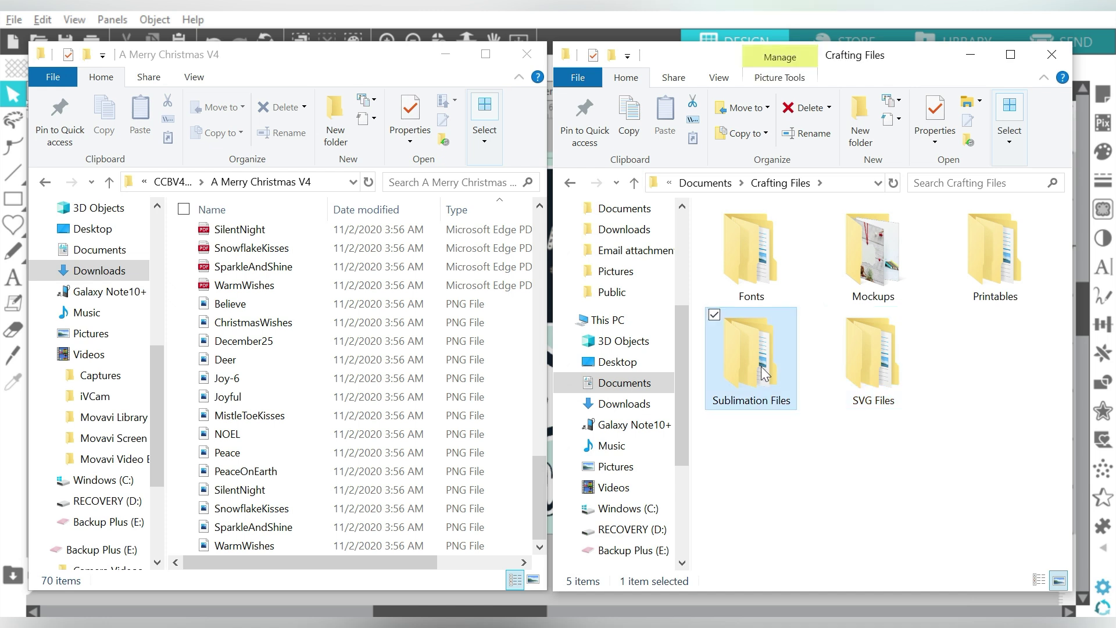
double_click(761, 280)
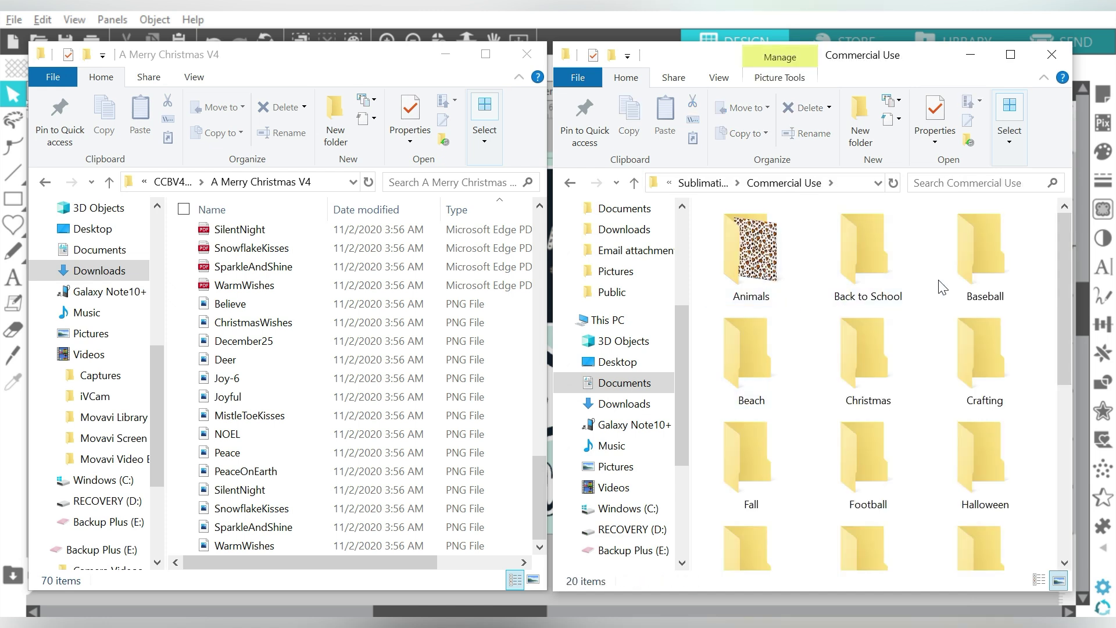
double_click(867, 360)
Step: Move all PNG files, Believe through WarmWishes, from A Merry Christmas V4 into the Sublimation Files Christmas folder
left_click(254, 349)
left_click(232, 304)
left_click(263, 545, "shift")
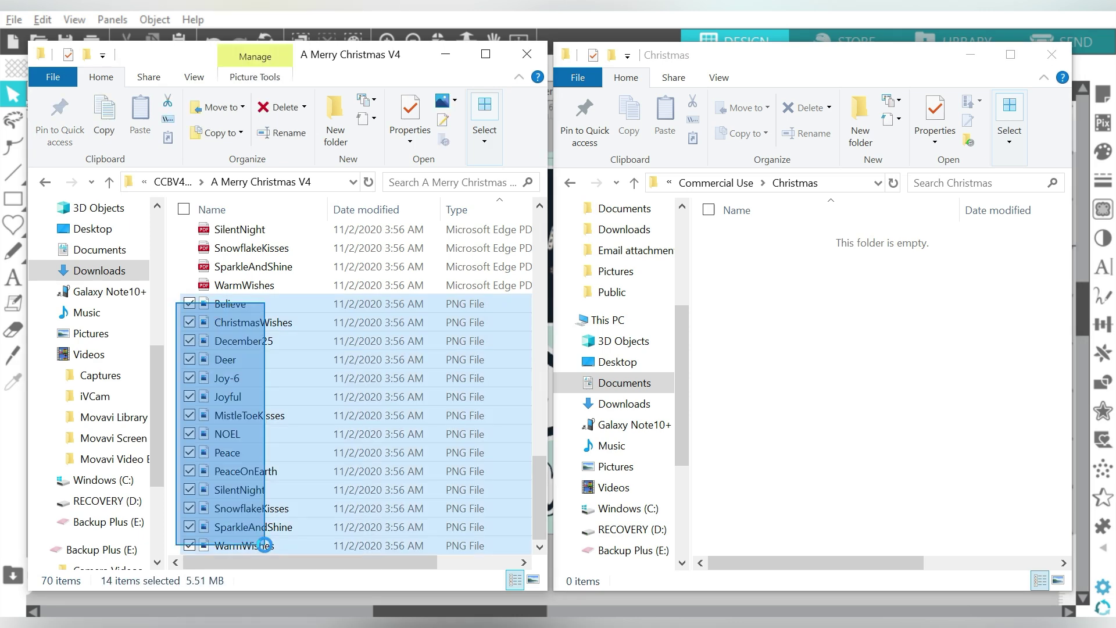
left_click_drag(233, 324, 866, 363)
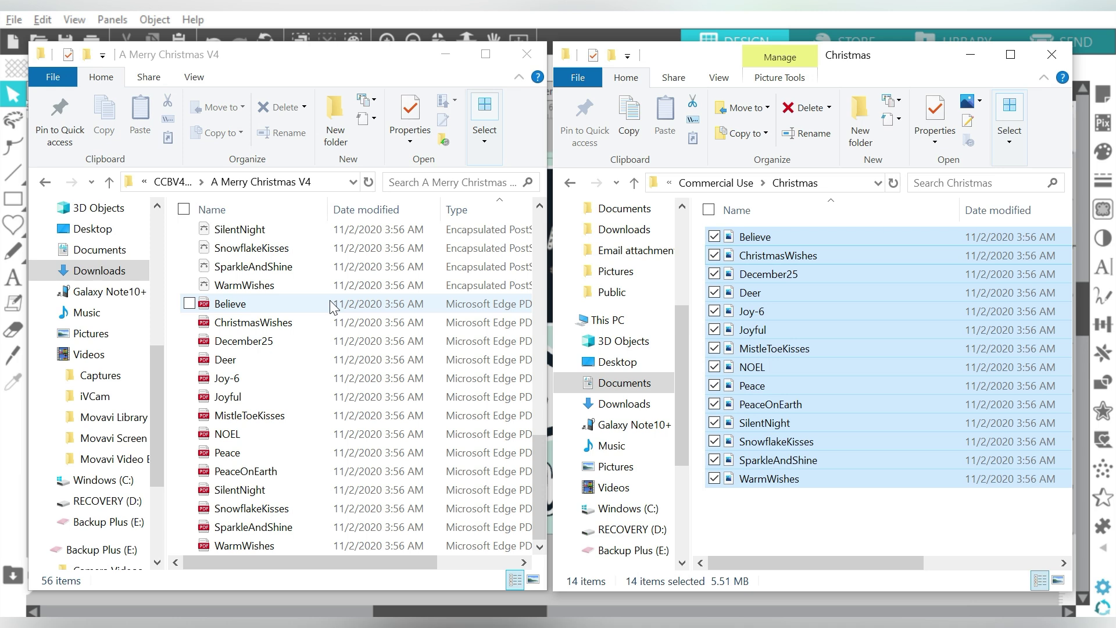
Step: Return to Downloads and open the unzipped CCBV4-SVG-Files folder down to its nested CCBV4-SVG-Files folder of designs
left_click(171, 182)
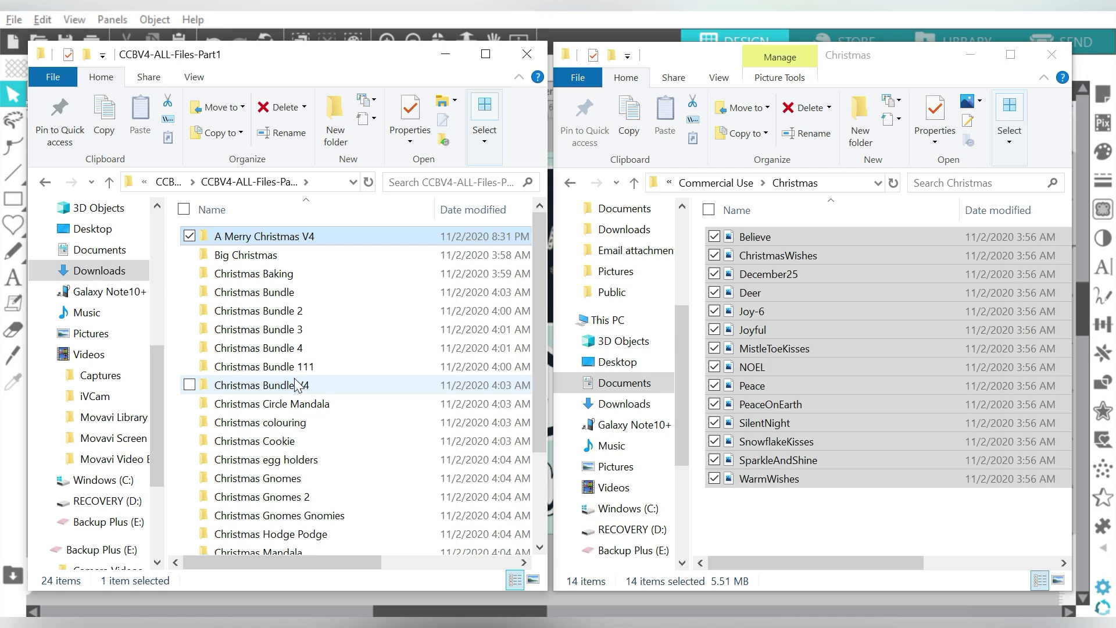
left_click(108, 250)
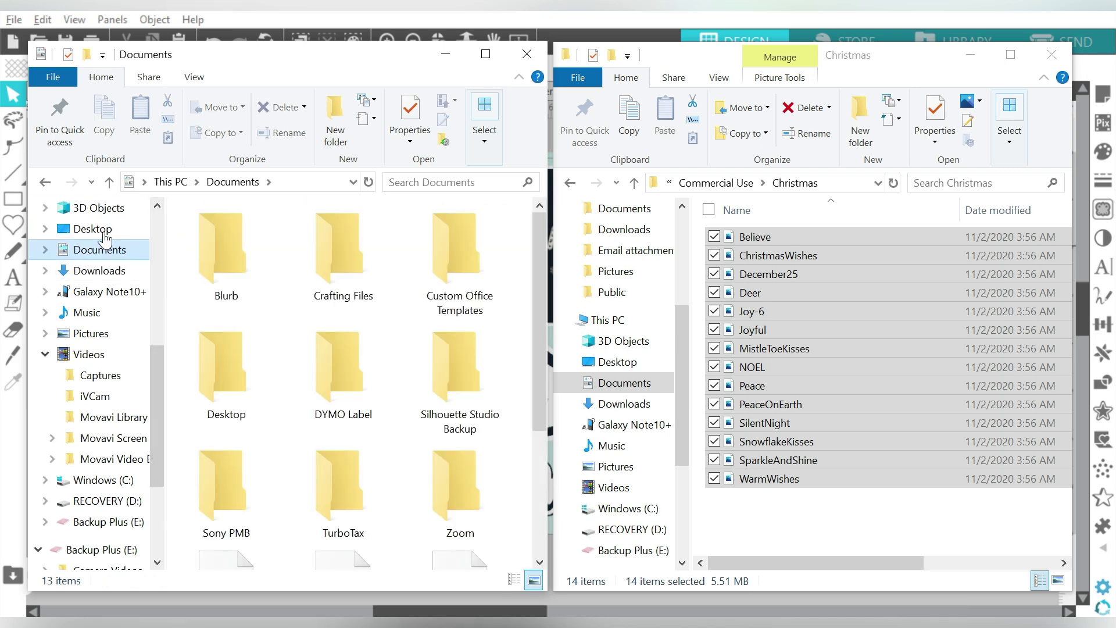
left_click(99, 291)
left_click(97, 270)
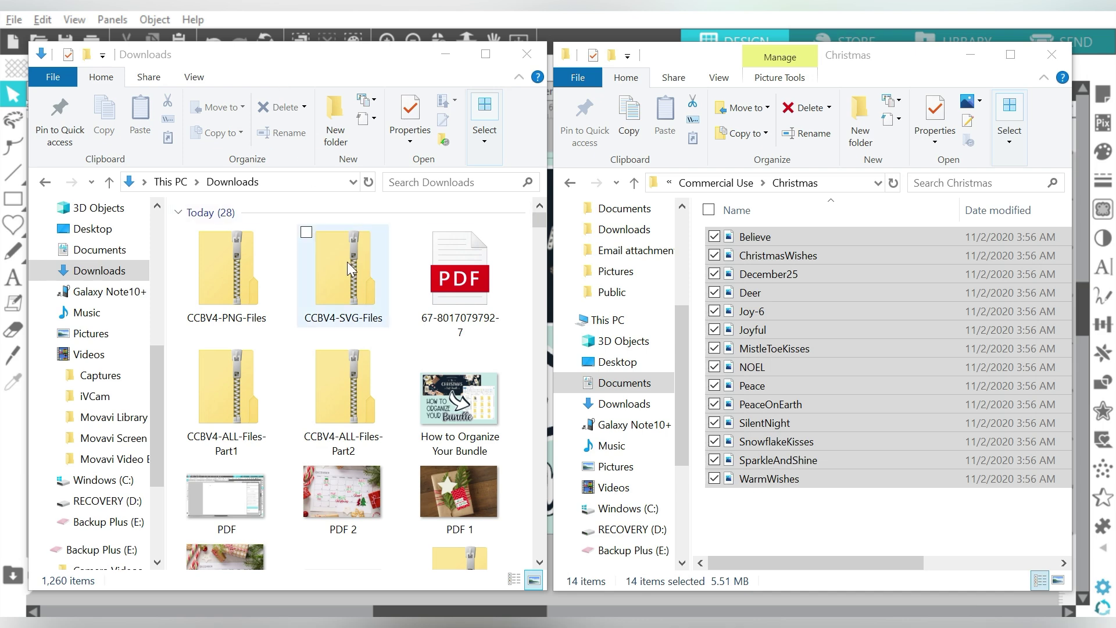
left_click_drag(539, 220, 540, 223)
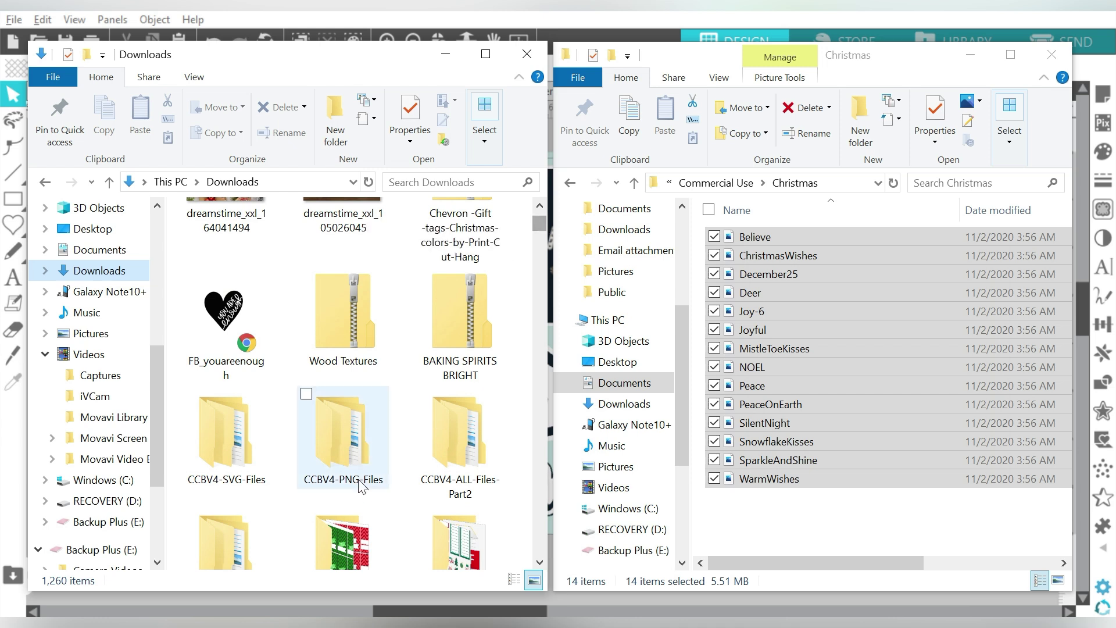
double_click(216, 427)
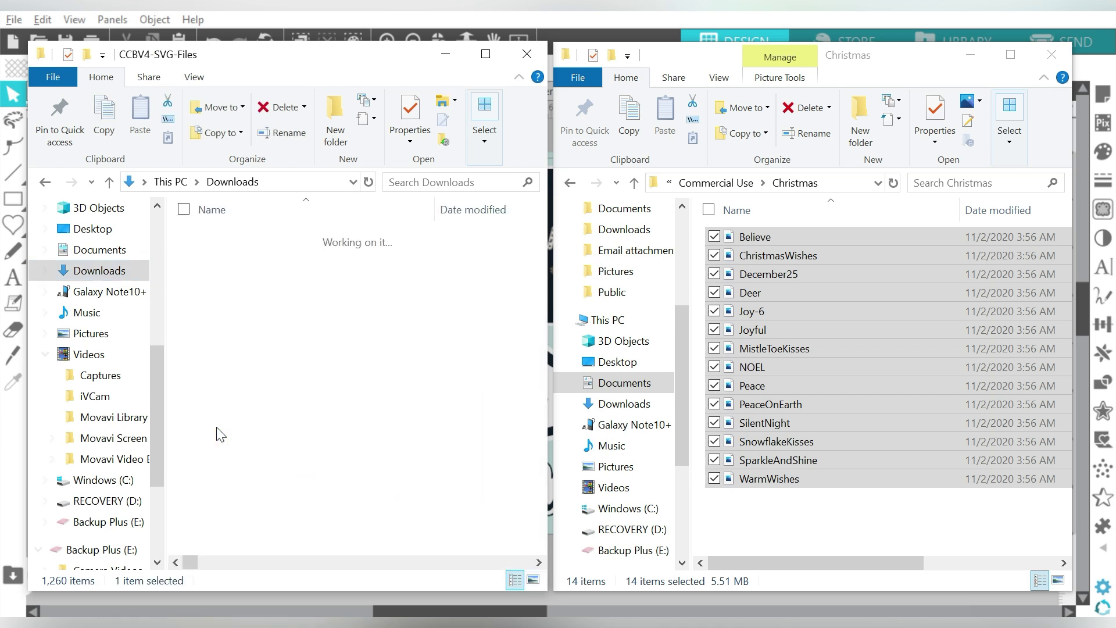
double_click(254, 235)
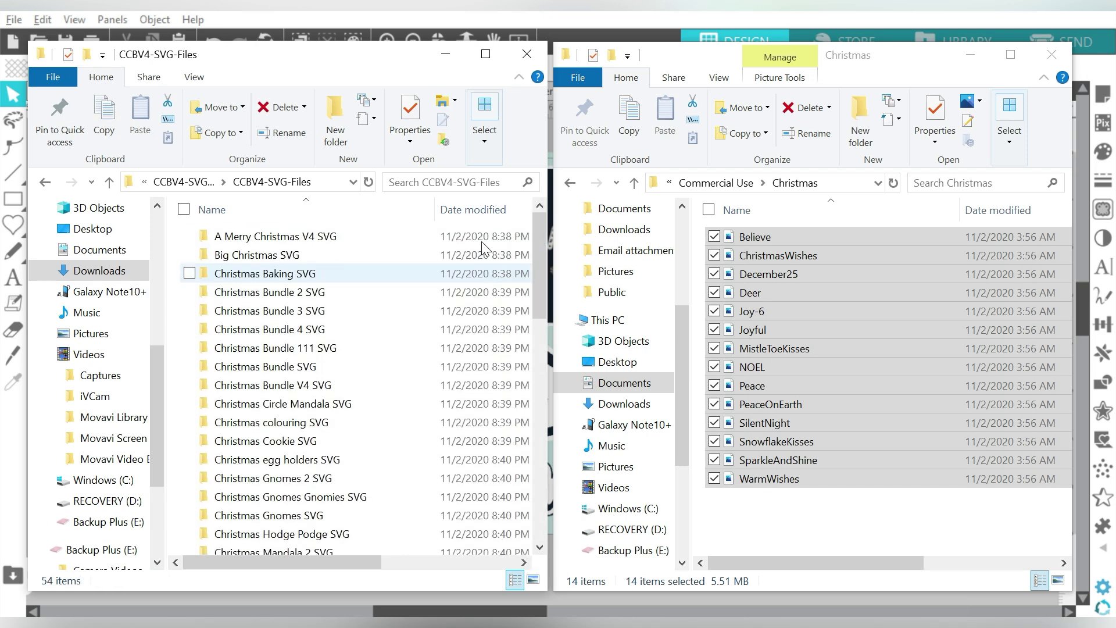
Step: Look through the SVG design folders, and take the destination window from Christmas back up to Commercial Use
left_click_drag(538, 231, 536, 465)
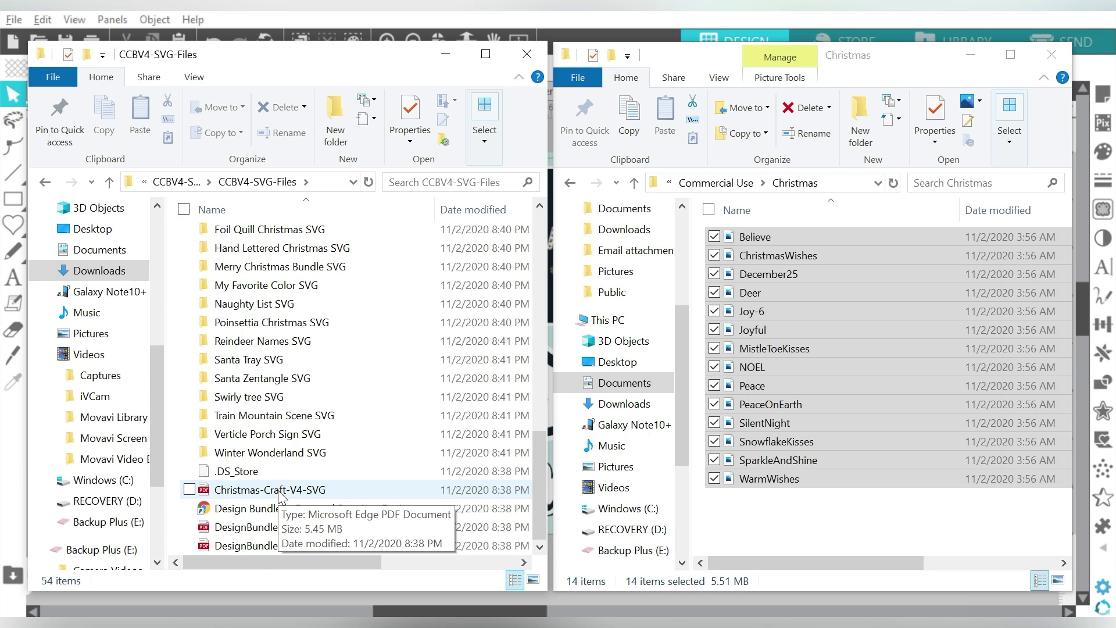
left_click_drag(538, 464, 545, 237)
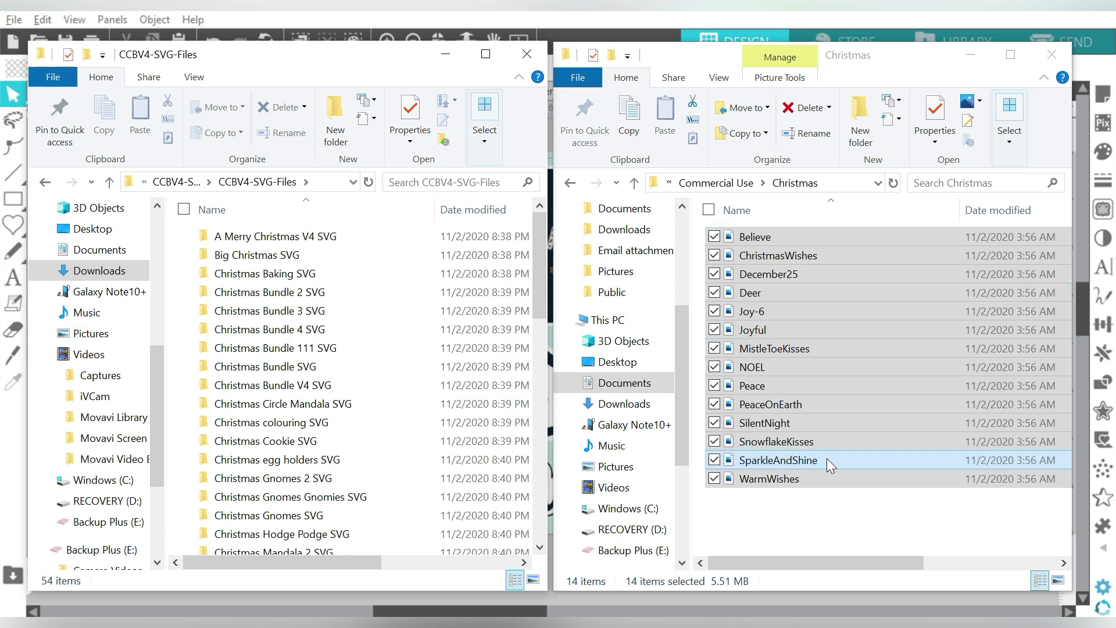
left_click(774, 520)
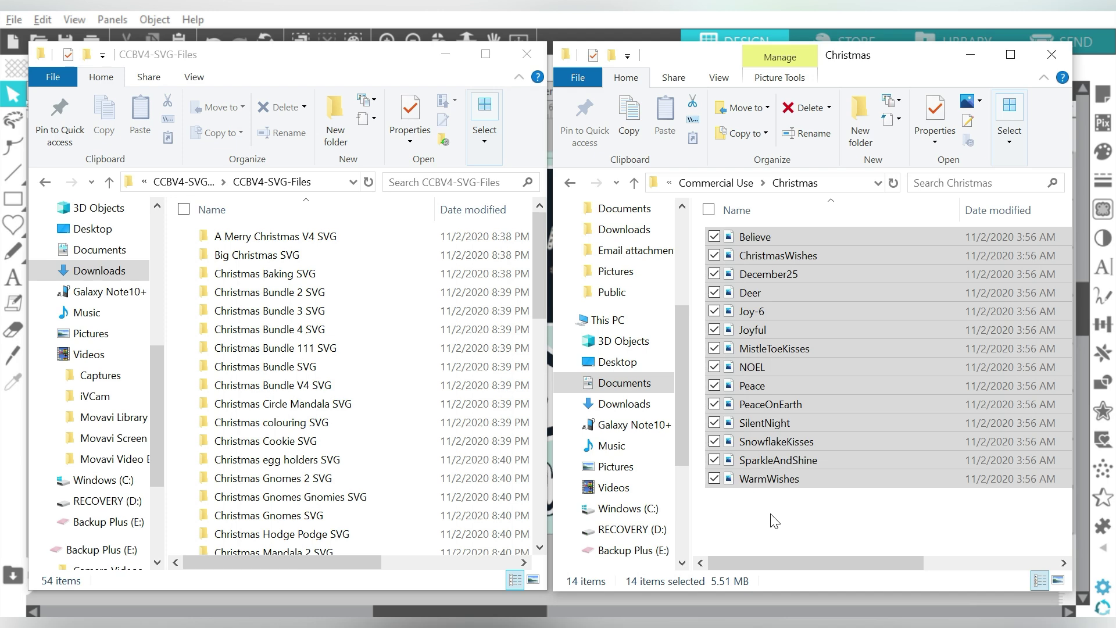
left_click(775, 520)
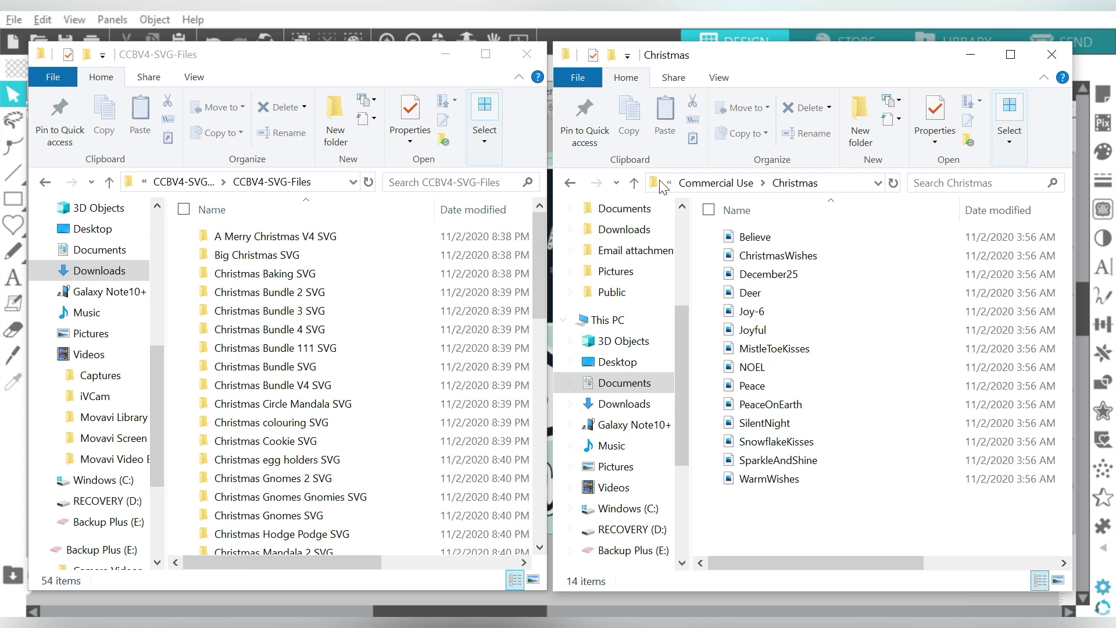
left_click(635, 183)
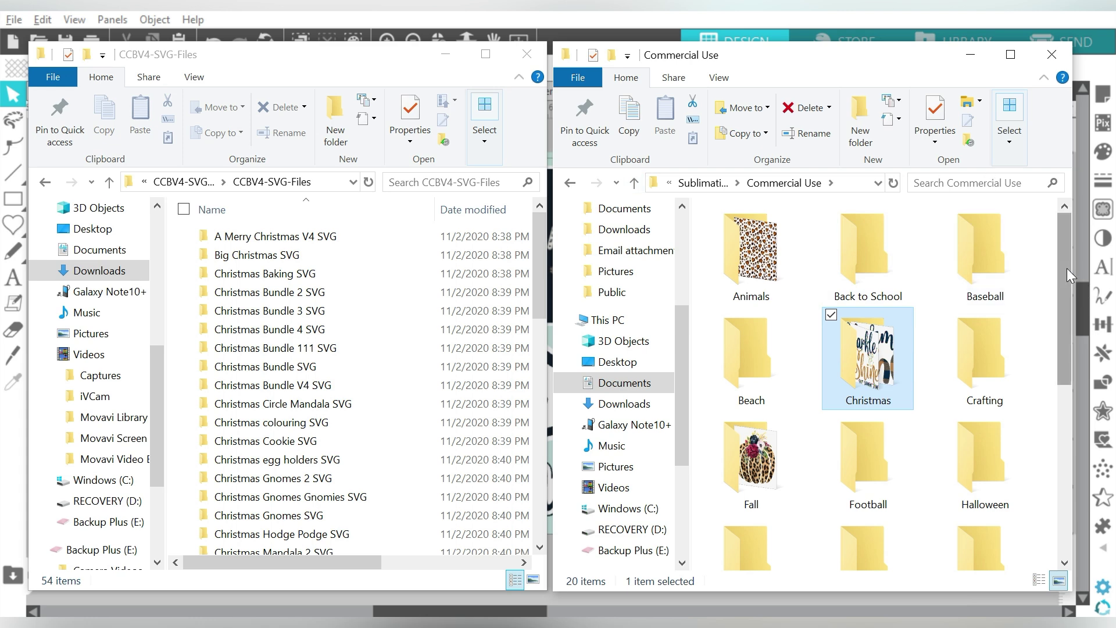
mouse_move(1066, 265)
left_mouse_down()
mouse_move(1069, 417)
mouse_move(1061, 250)
left_mouse_up()
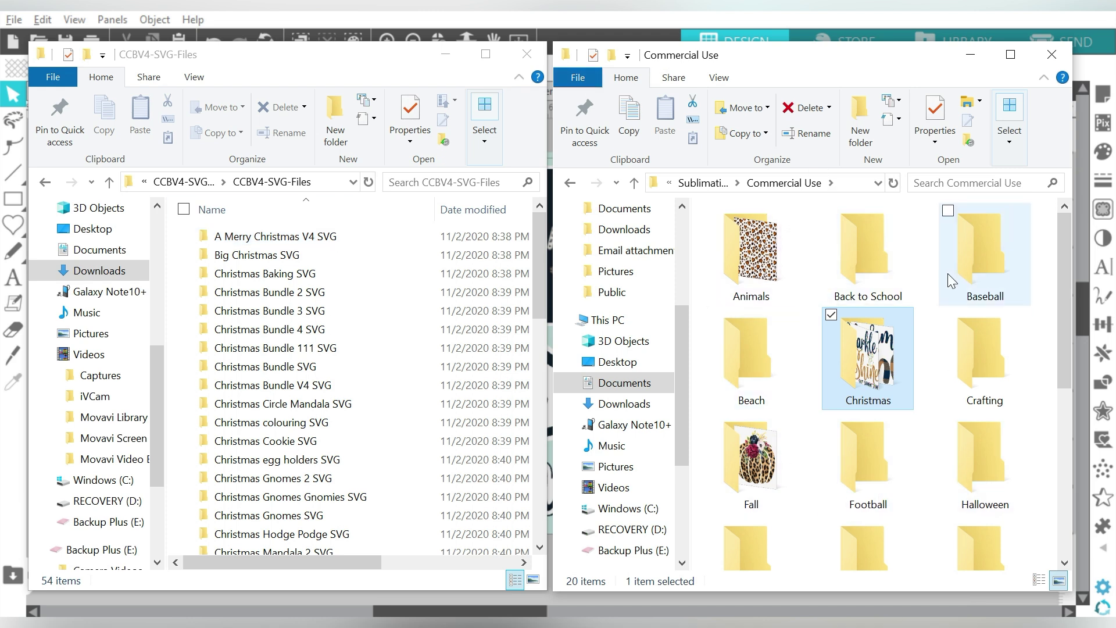
Step: Check the contents of A Merry Christmas V4 SVG, and open the Big Christmas SVG folder instead
double_click(425, 245)
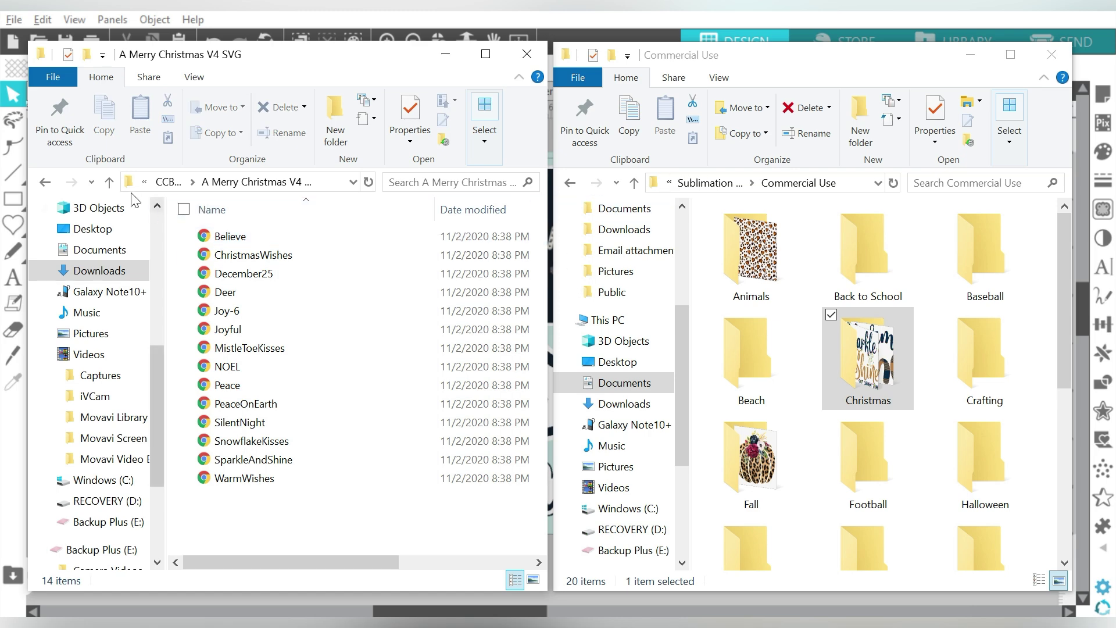
left_click(109, 182)
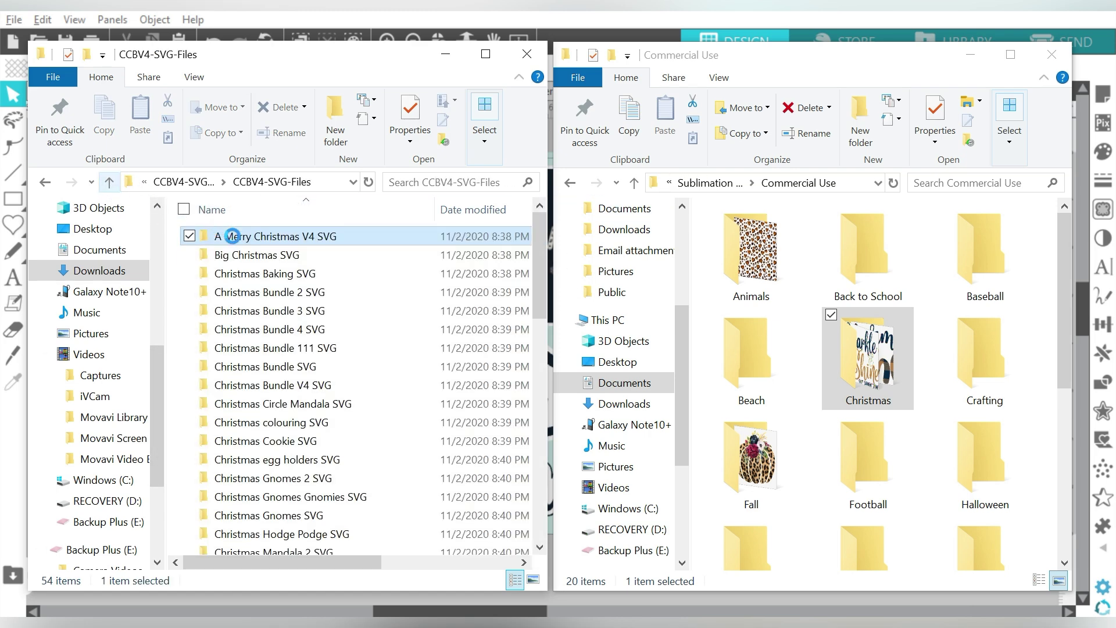
left_click(235, 257)
double_click(235, 257)
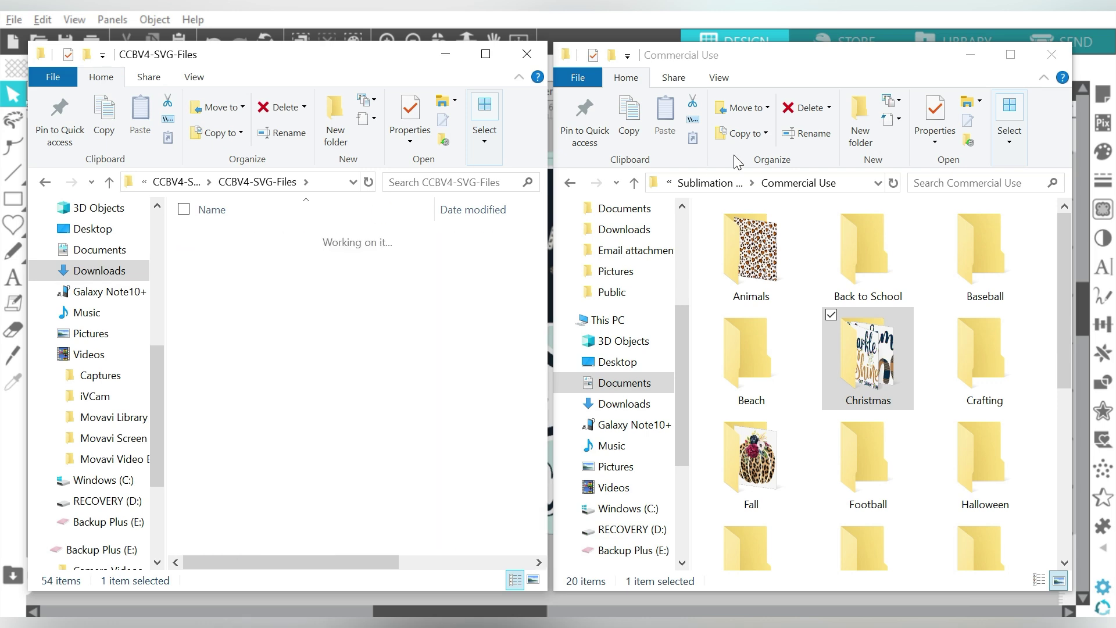
Step: Go up from the sublimation Commercial Use folder to Crafting Files and open SVG Files
left_click(634, 184)
left_click(634, 184)
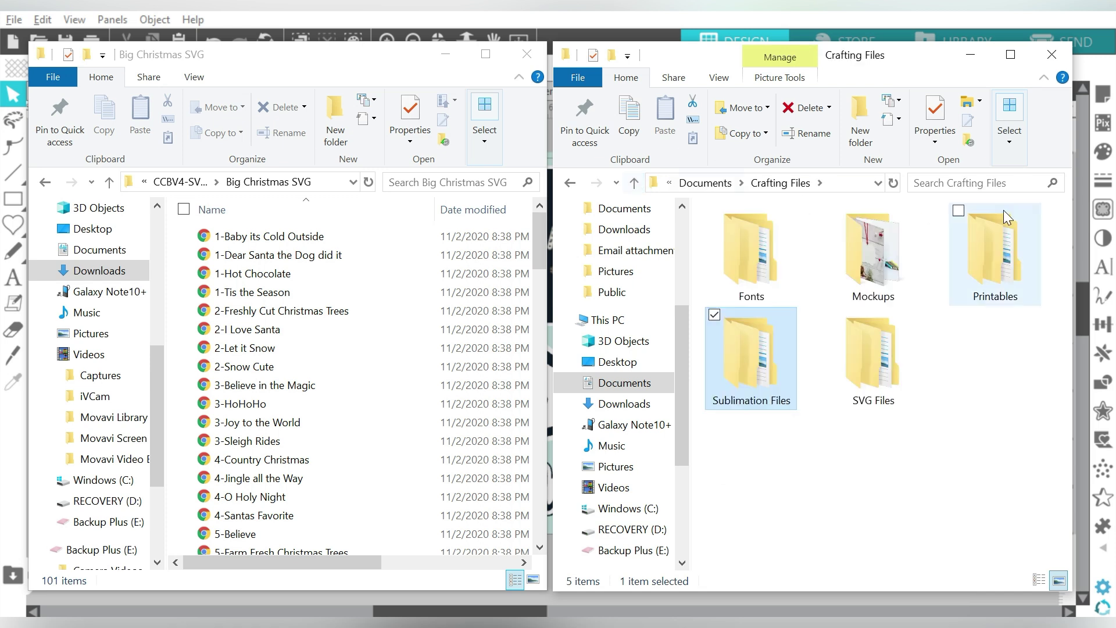
double_click(877, 340)
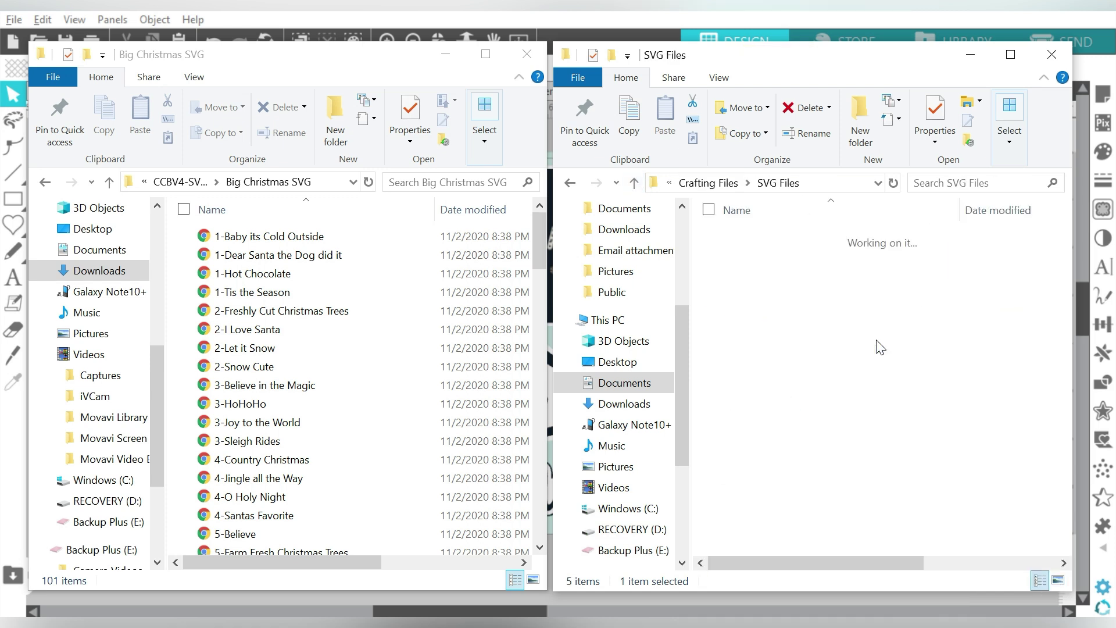
Step: Move all files from Big Christmas SVG into the Christmas folder under SVG Files, Commercial Use
left_click(354, 237)
key("ctrl+a")
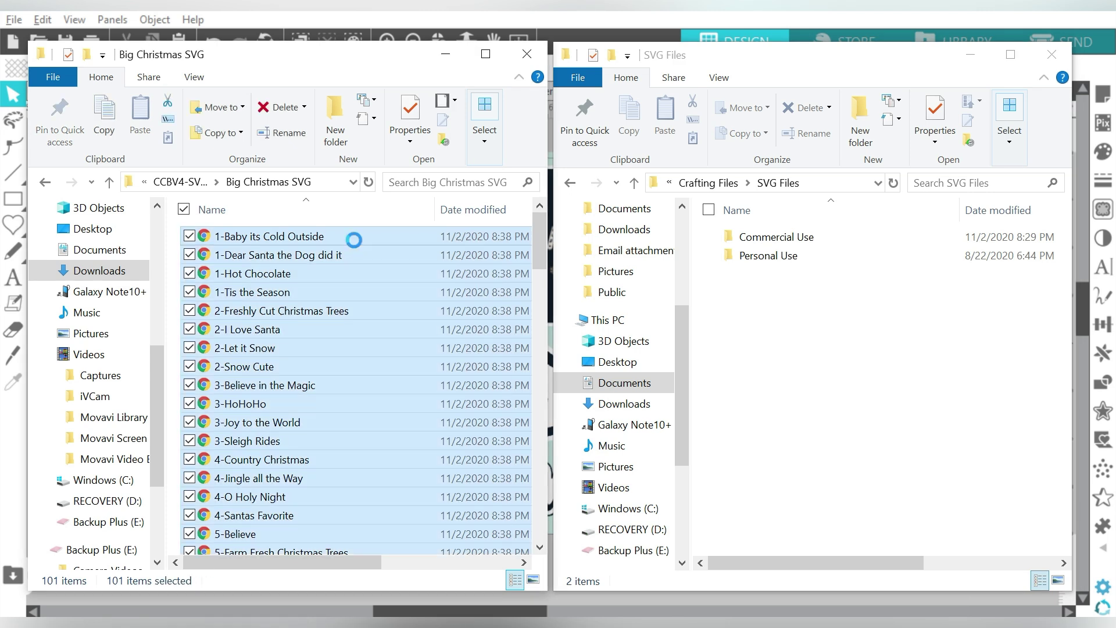
left_click_drag(348, 233, 772, 224)
key("Escape")
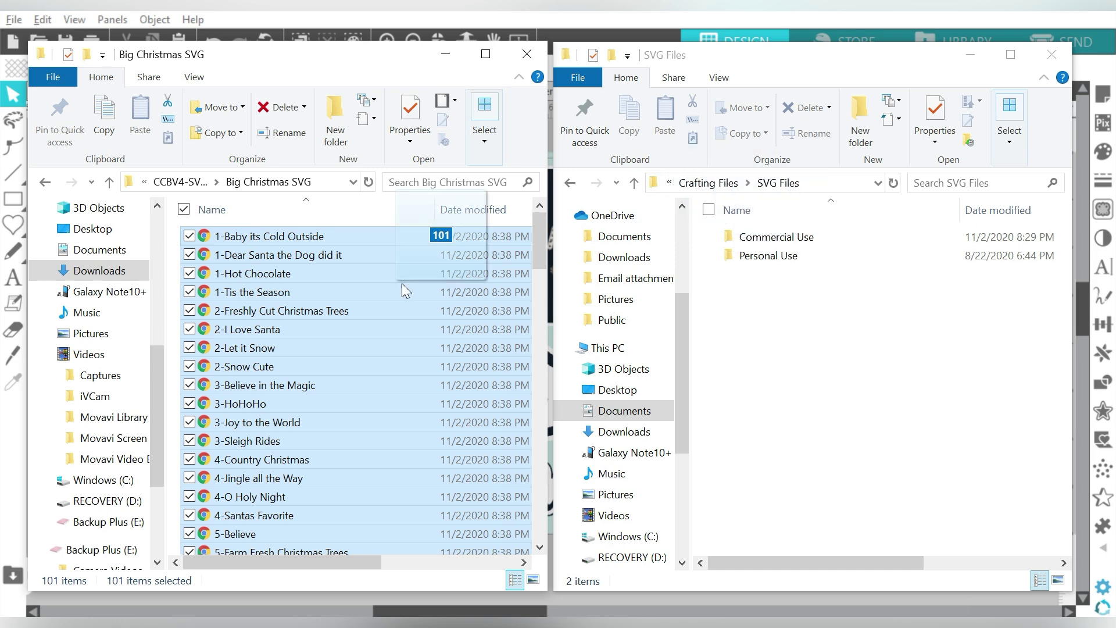
double_click(769, 239)
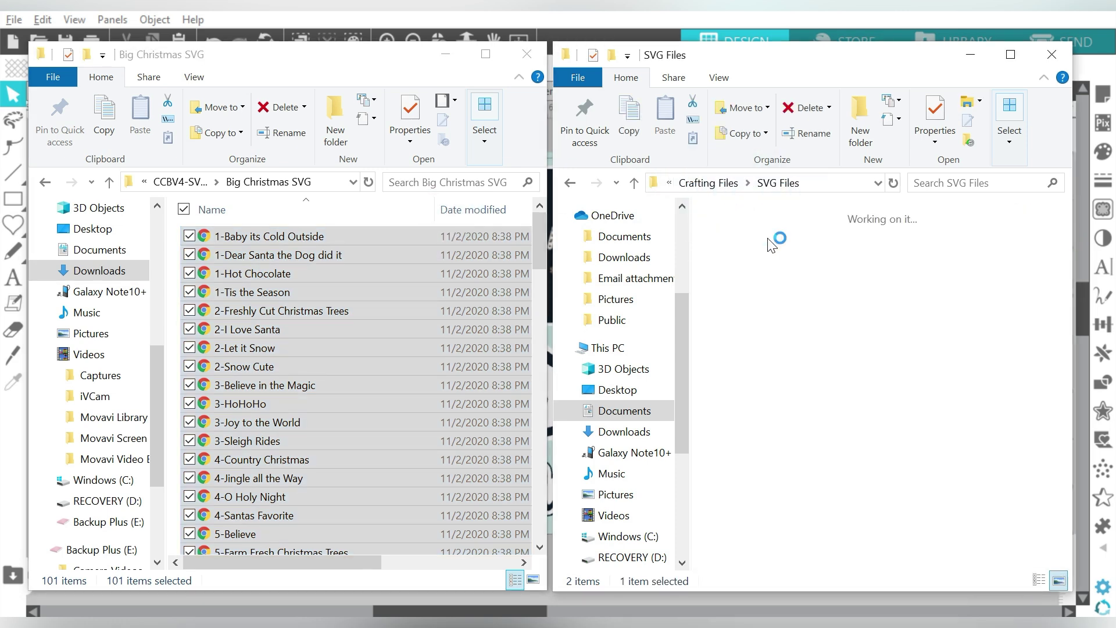
double_click(735, 360)
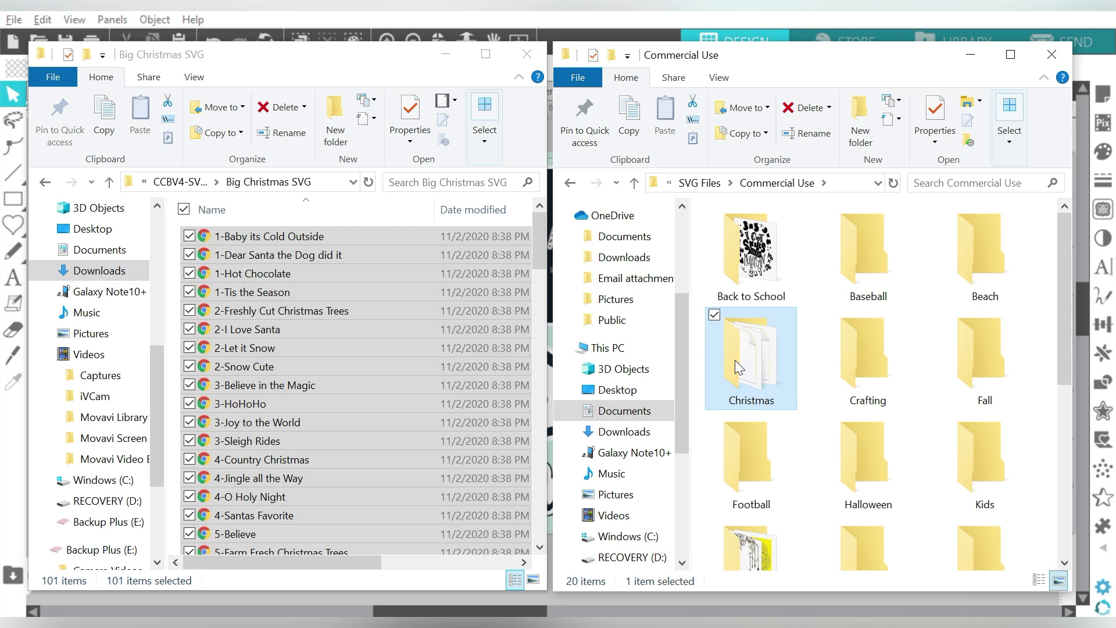
left_click_drag(771, 440, 755, 518)
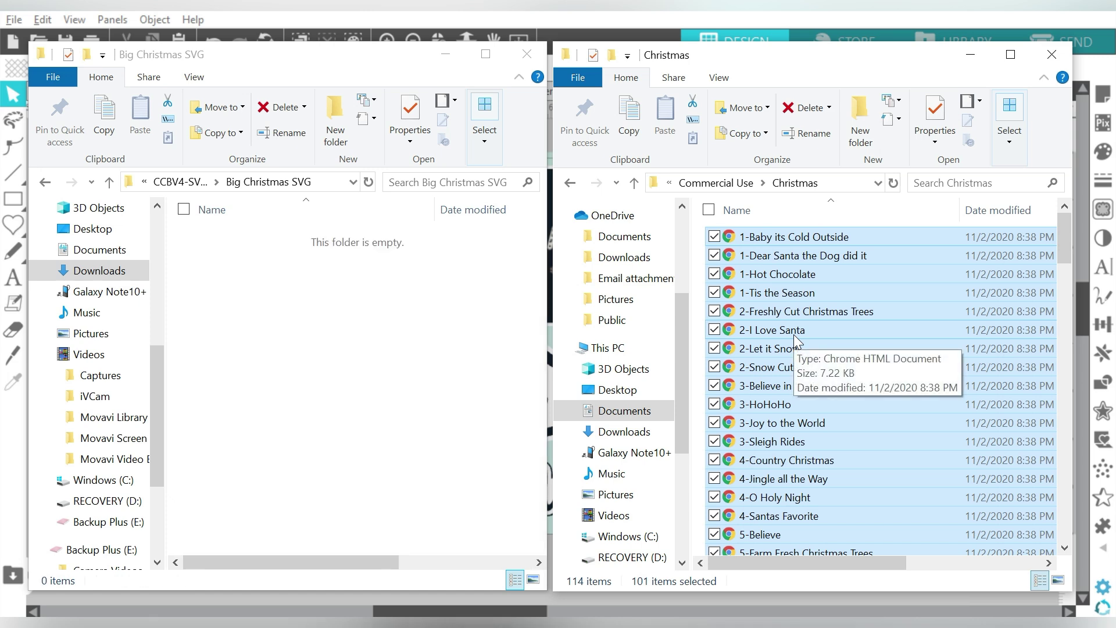
left_click(699, 243)
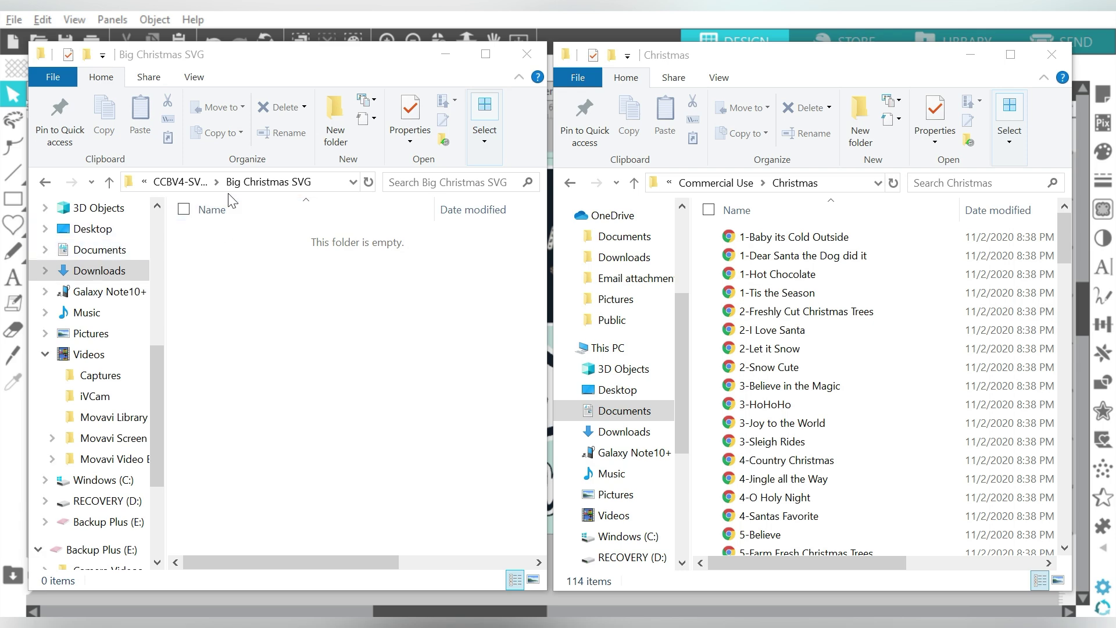
Step: Move all files in Christmas Baking SVG, BakingSpiritsBright through WeWhiskYouAMerryChristmas, into the Christmas folder under SVG Files, Commercial Use
left_click(176, 183)
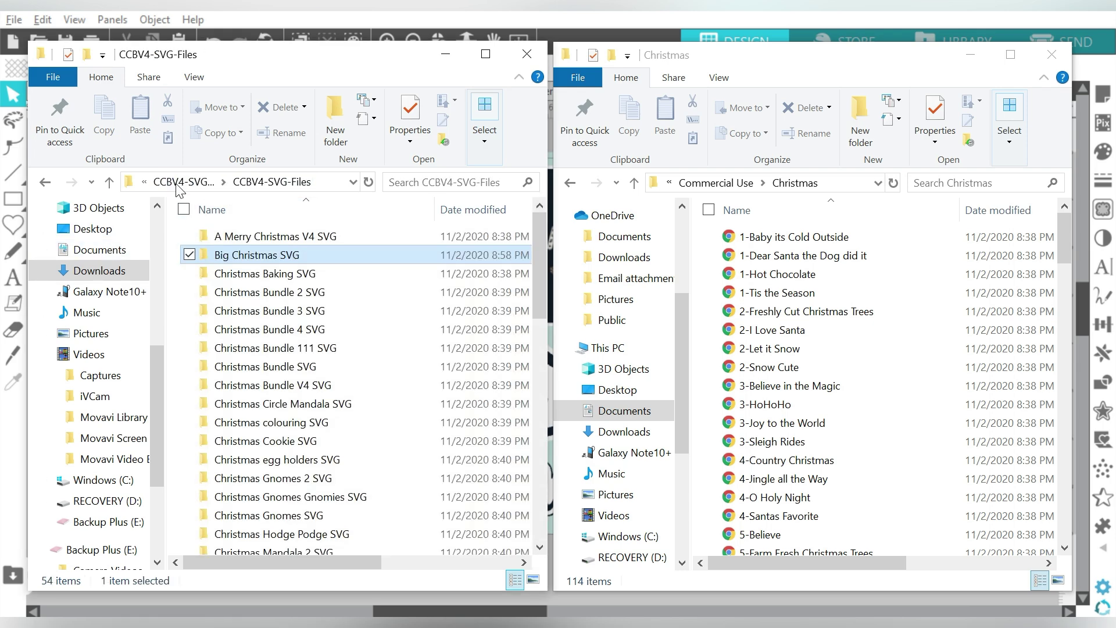
double_click(250, 274)
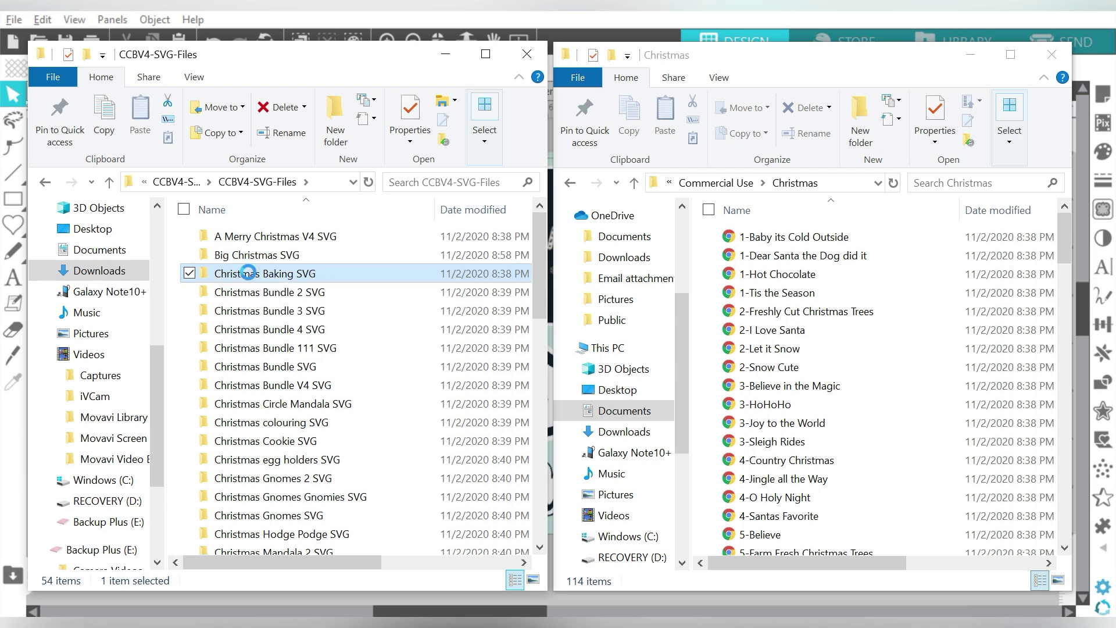
double_click(250, 274)
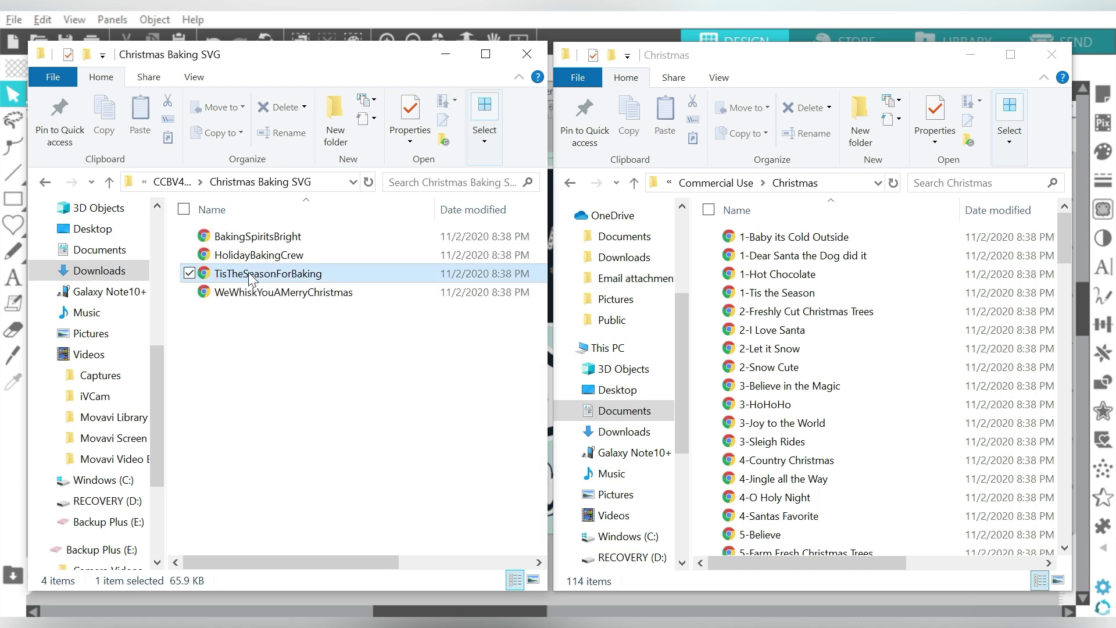
key("ctrl+a")
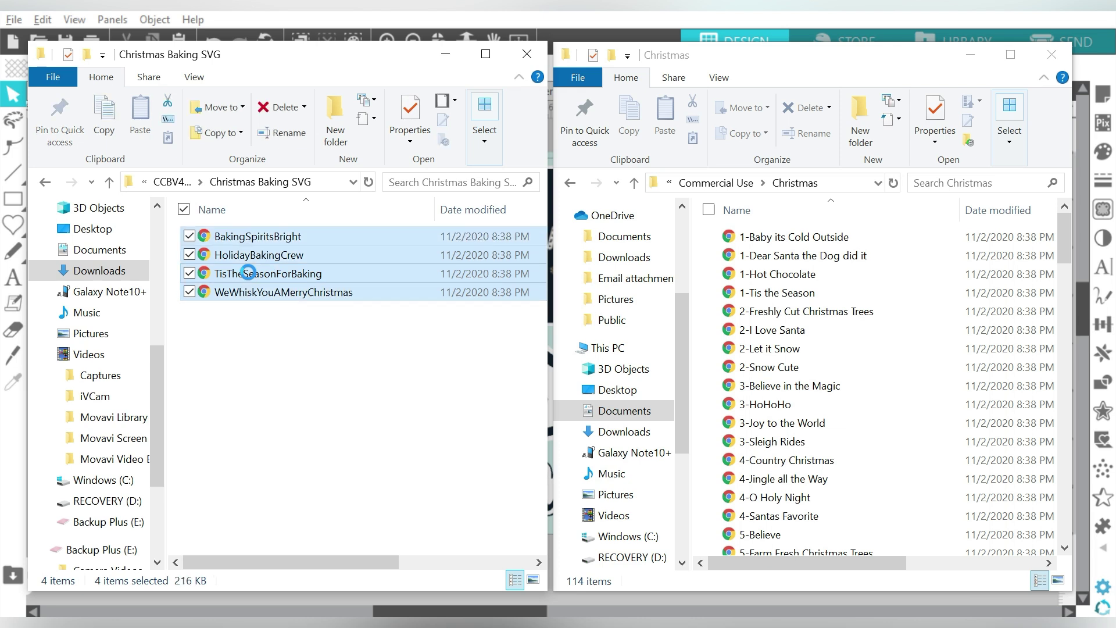
left_click(636, 182)
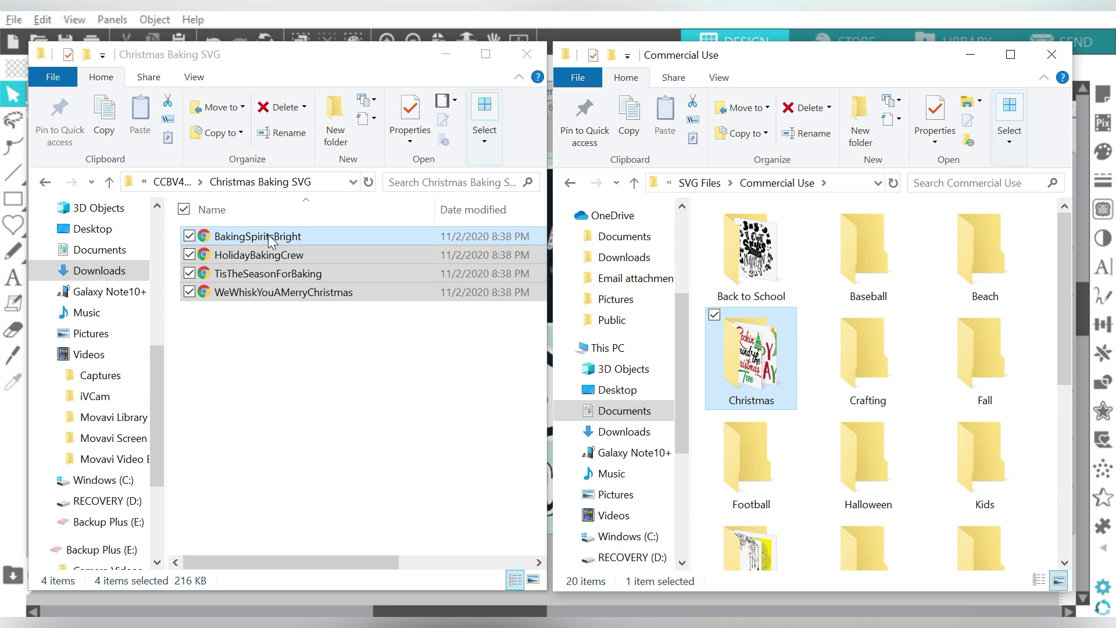
left_click_drag(268, 235, 754, 381)
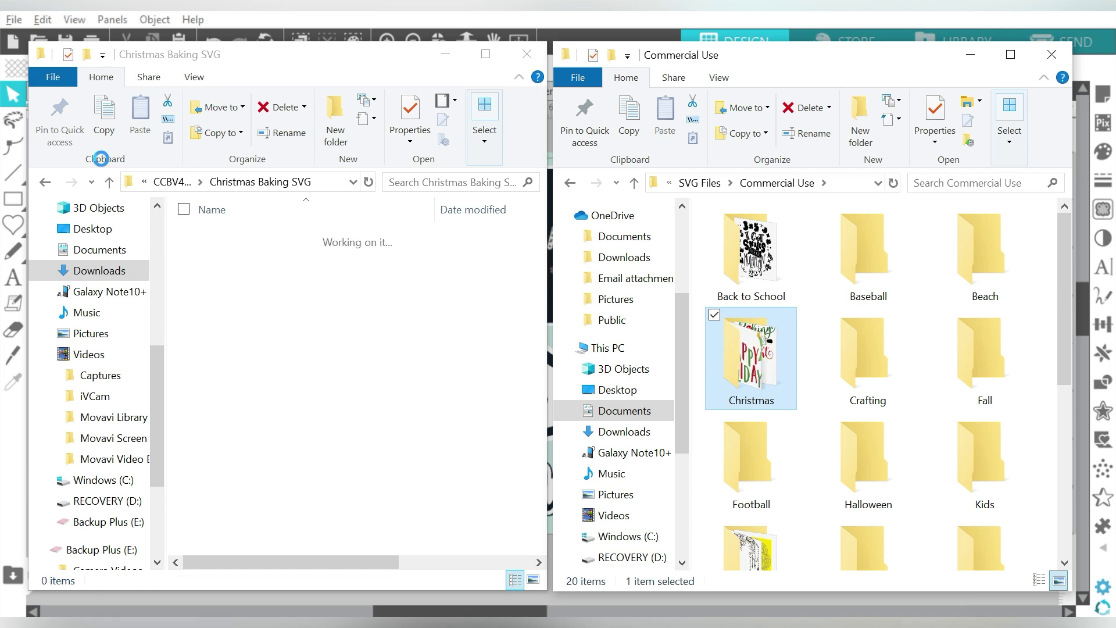
Step: Move the designs ChristmasBreak through TheElfisWatching from Christmas Bundle 2 SVG into the Commercial Use Christmas folder, excluding .DS_Store
left_click(145, 230)
key("alt+Left")
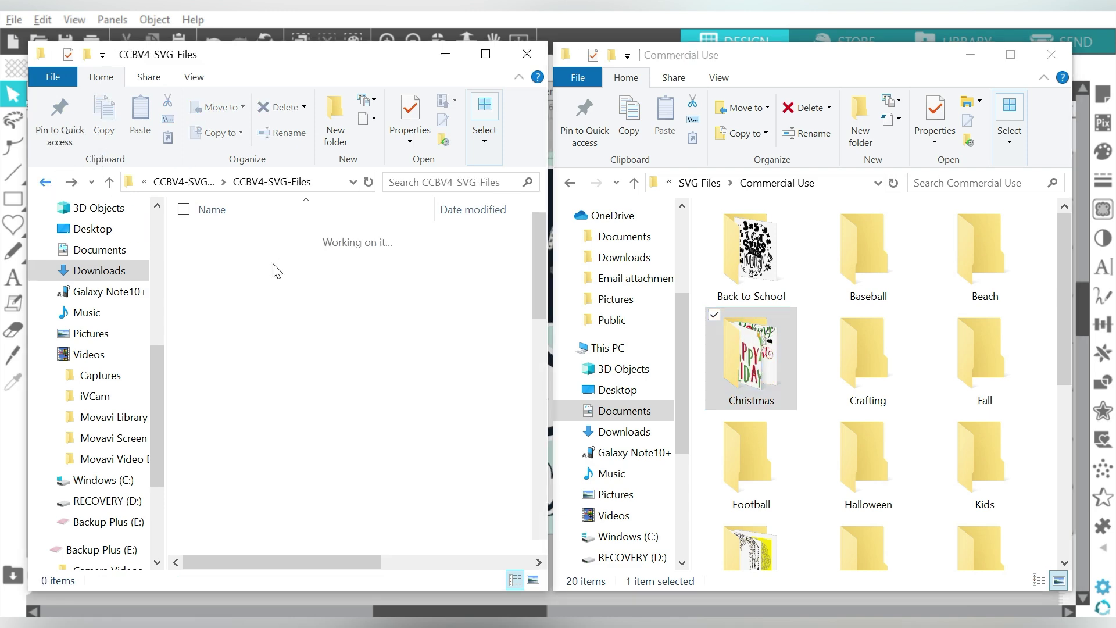
double_click(268, 293)
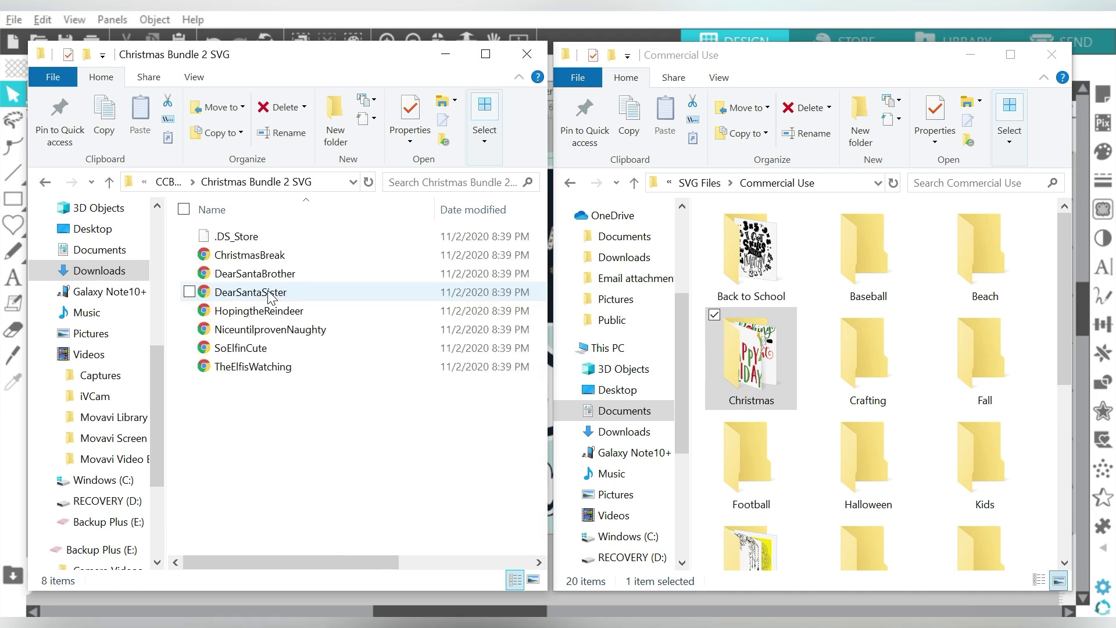
left_click_drag(239, 408, 241, 373)
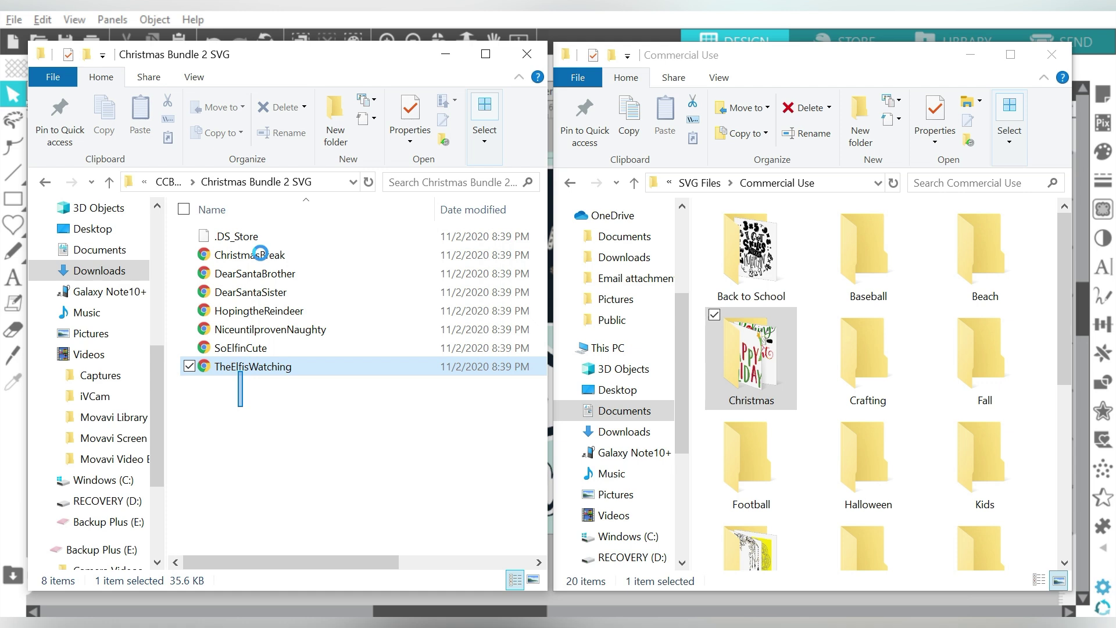
left_click_drag(260, 253, 737, 381)
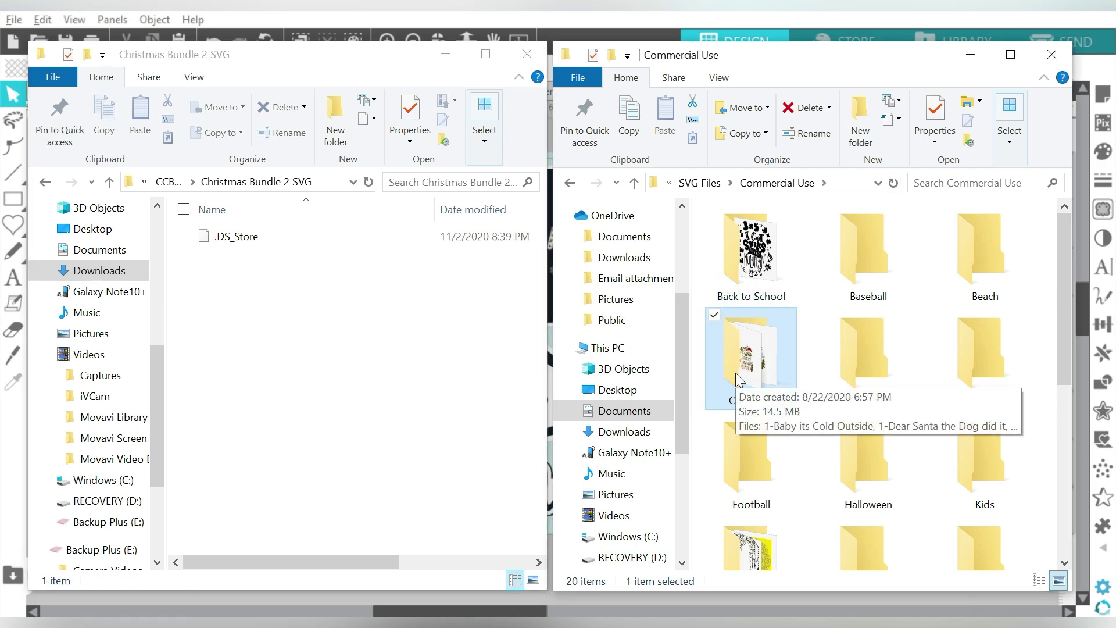
Step: Open the Christmas folder under SVG Files, Commercial Use and display its designs as large icons
double_click(738, 356)
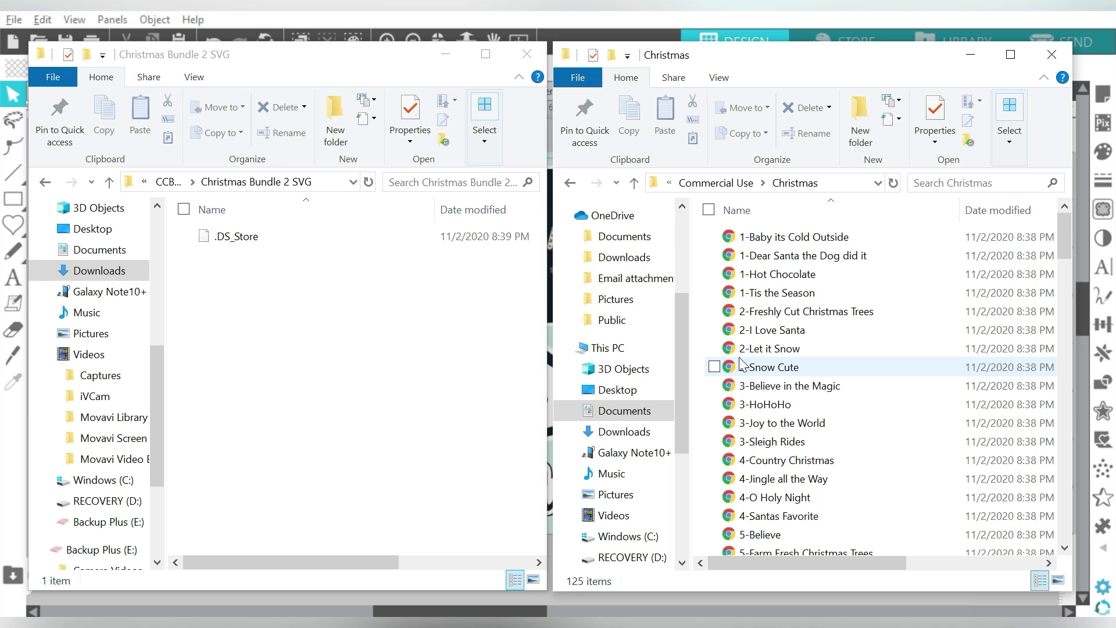
right_click(701, 255)
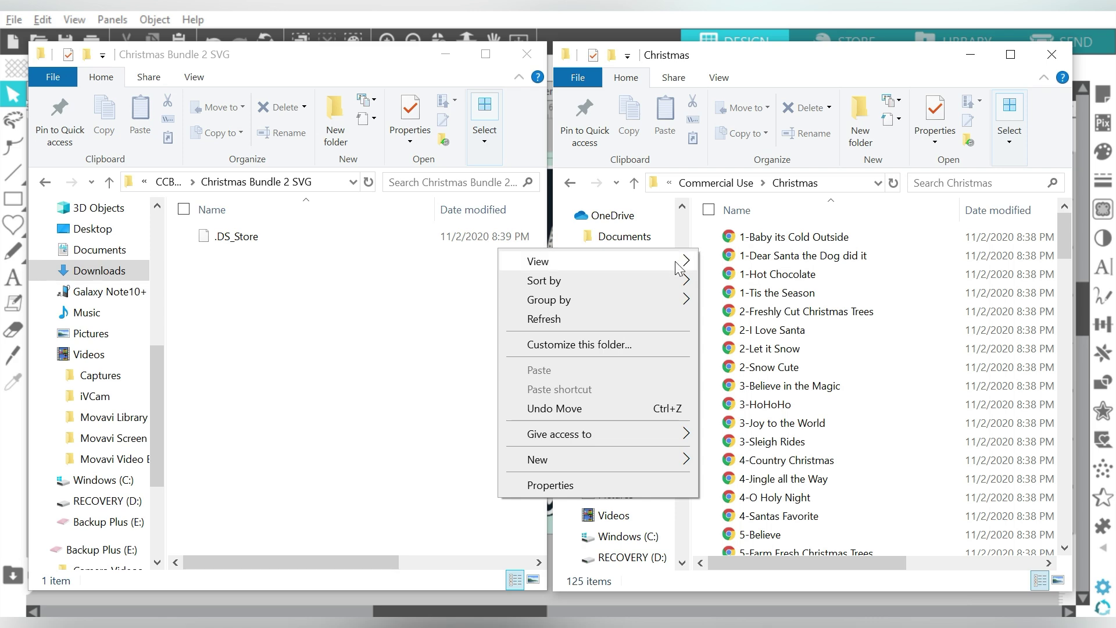
mouse_move(675, 266)
left_click(736, 281)
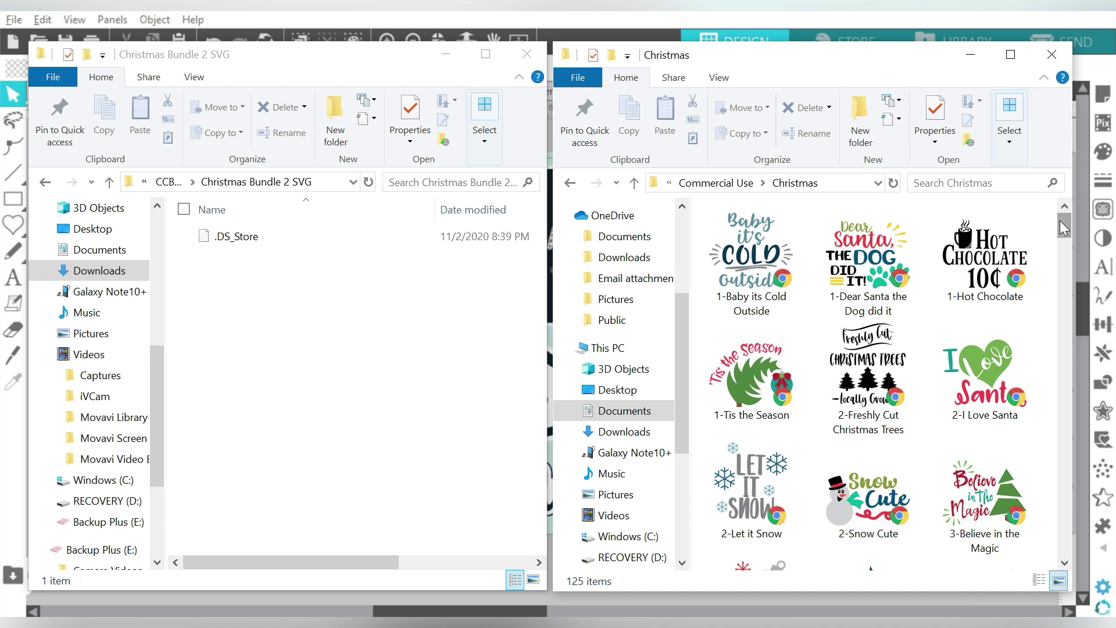
Step: Move all files from Christmas Bundle 3 SVG into the Christmas folder under SVG Files, Commercial Use
left_click(108, 183)
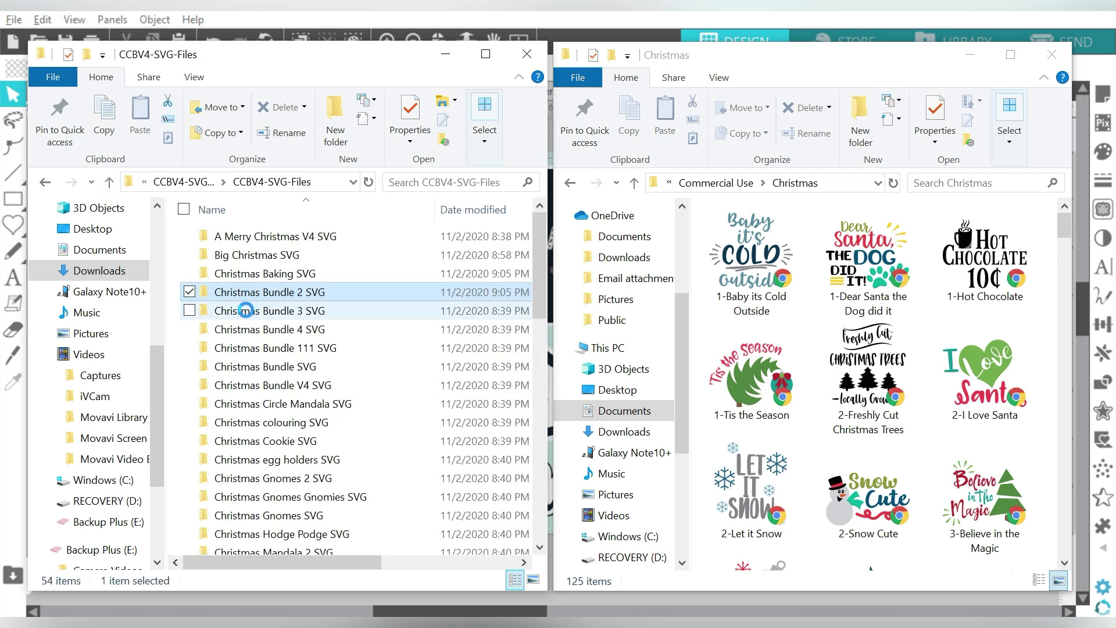
left_click(246, 311)
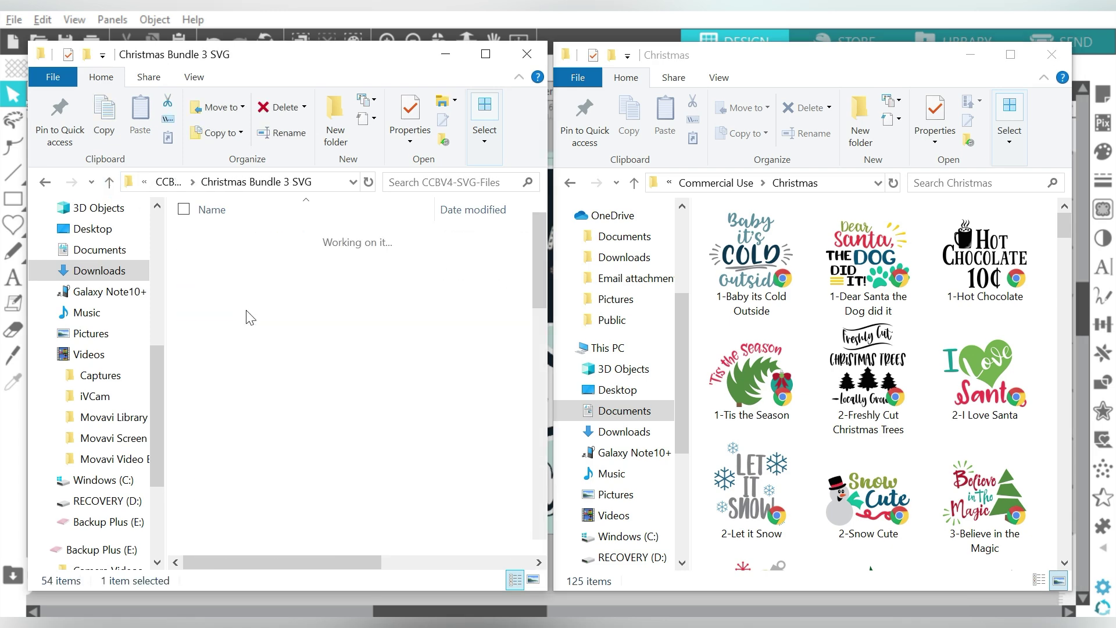
left_click(247, 311)
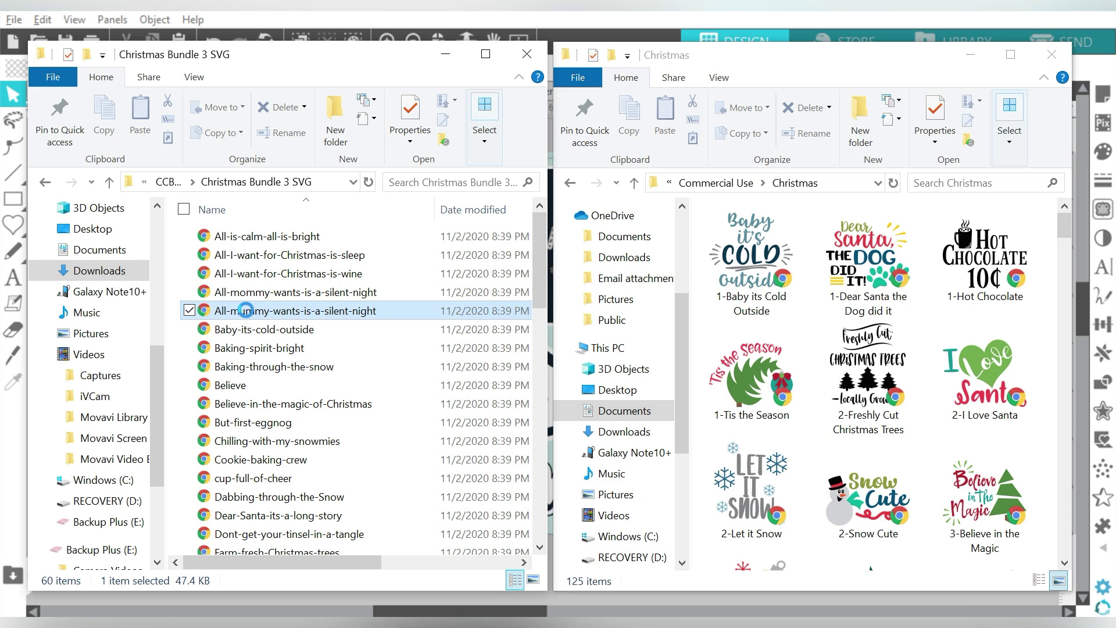
key("ctrl+a")
left_click_drag(241, 317, 739, 328)
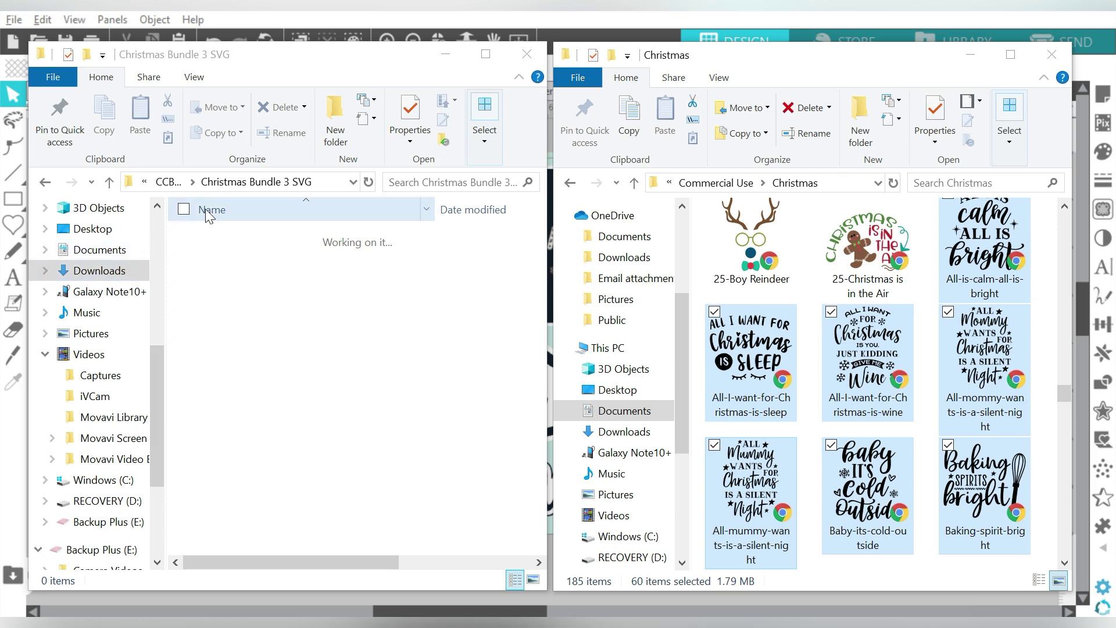
Step: Move the designs All I Want for Christmas Is Tacos through This Is My Christmas Movie Watching Shirt from Christmas Bundle 4 SVG into the Christmas folder
left_click(170, 182)
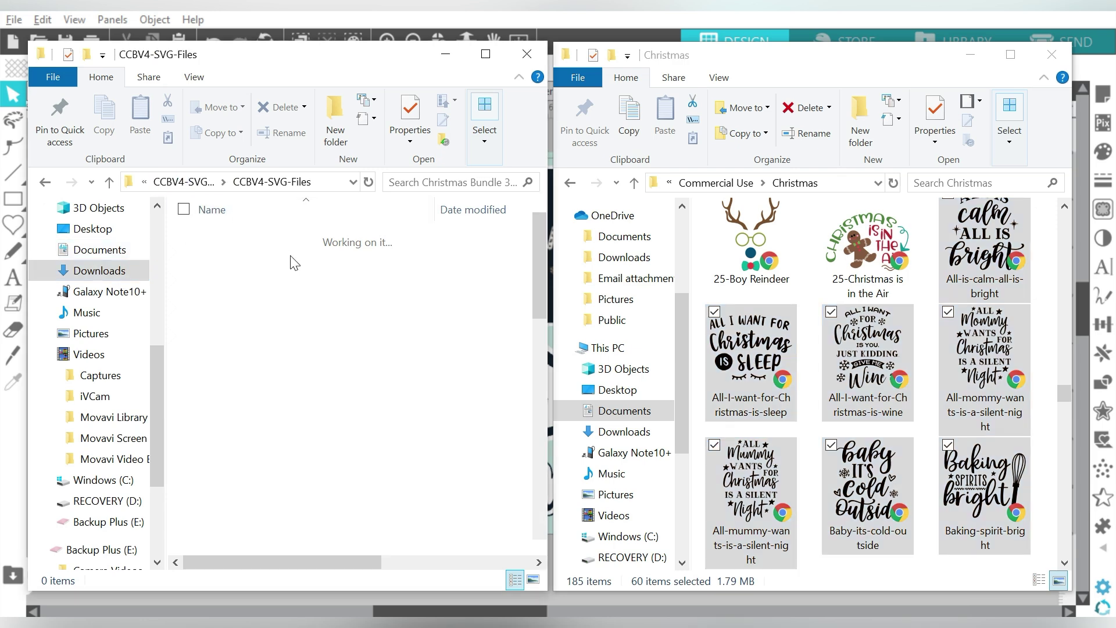
double_click(282, 330)
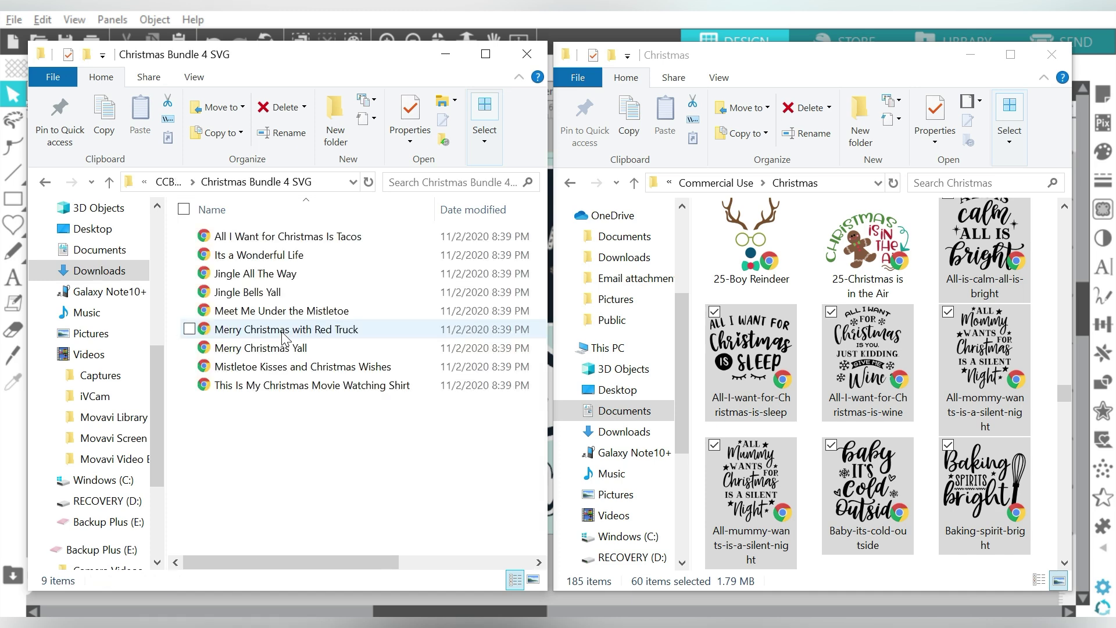
left_click_drag(241, 426, 277, 236)
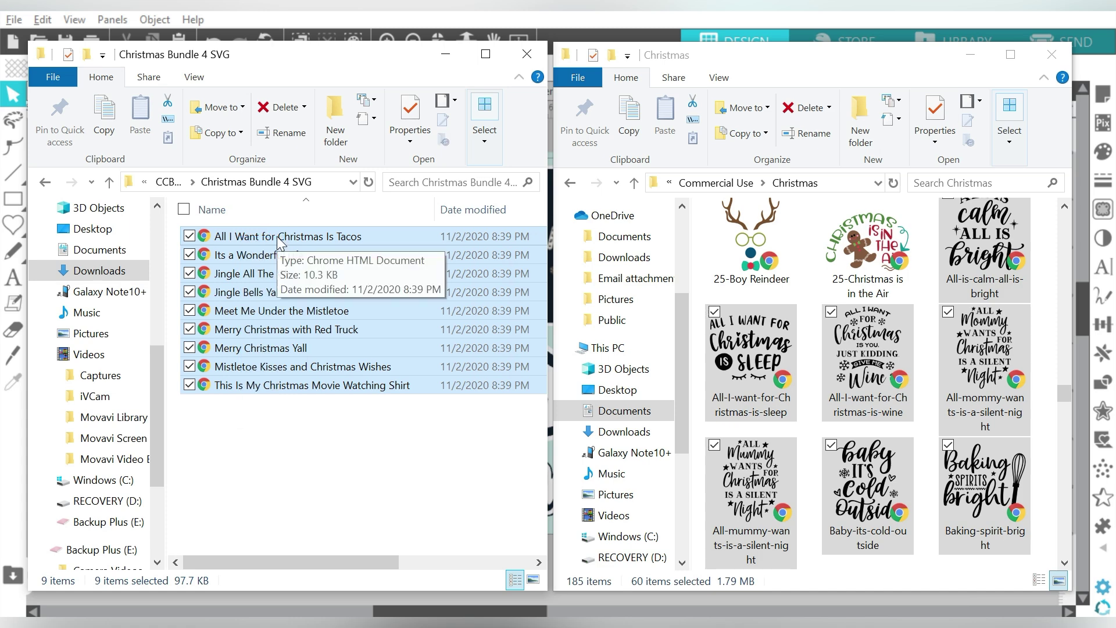
left_click_drag(279, 237, 813, 386)
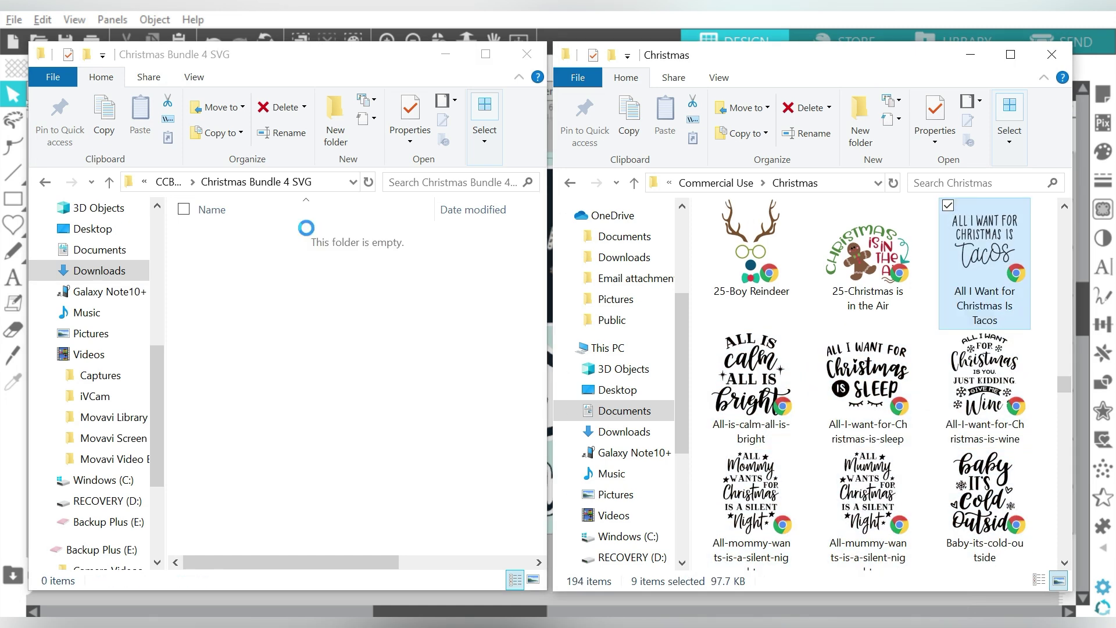
Step: Return to Commercial Use in the destination window and move all files from Christmas Bundle 111 SVG into its Christmas folder
left_click(108, 182)
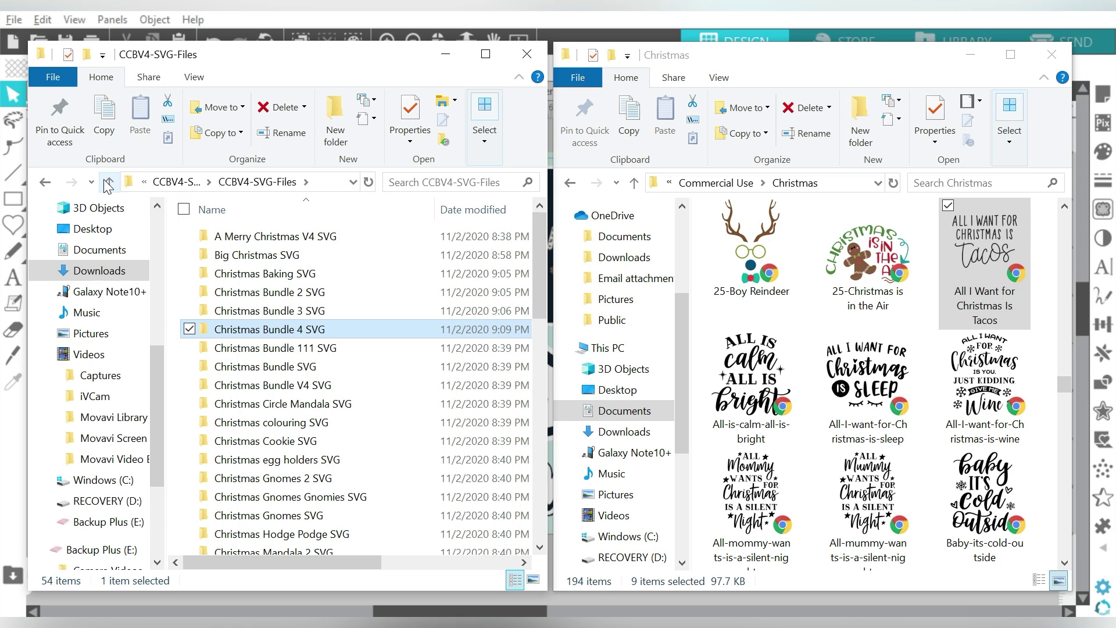
left_click(731, 185)
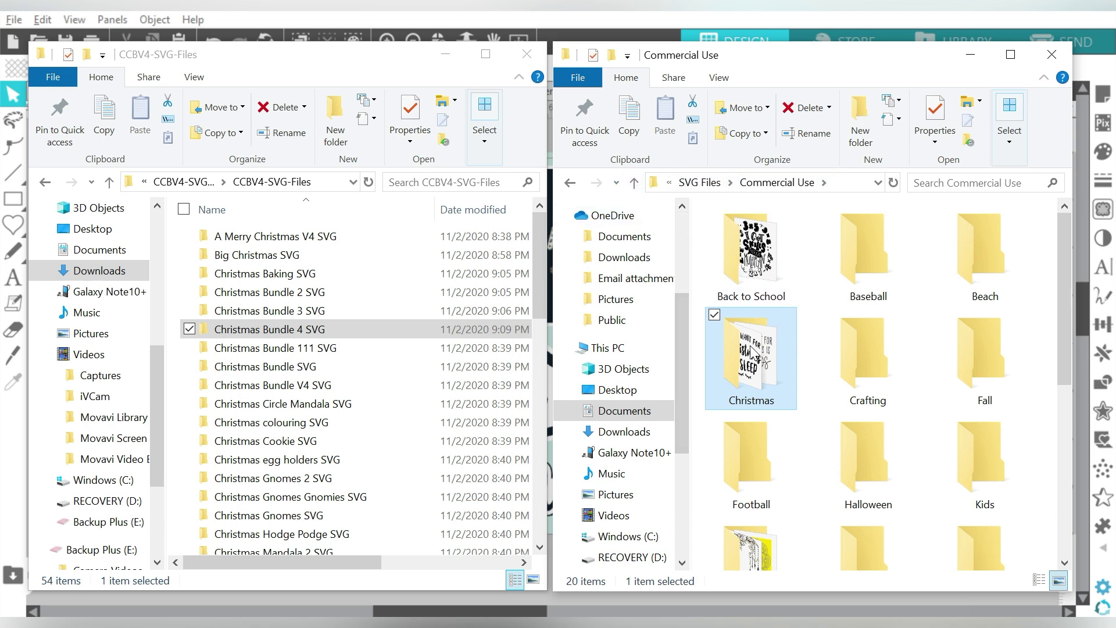
left_click(266, 349)
double_click(267, 349)
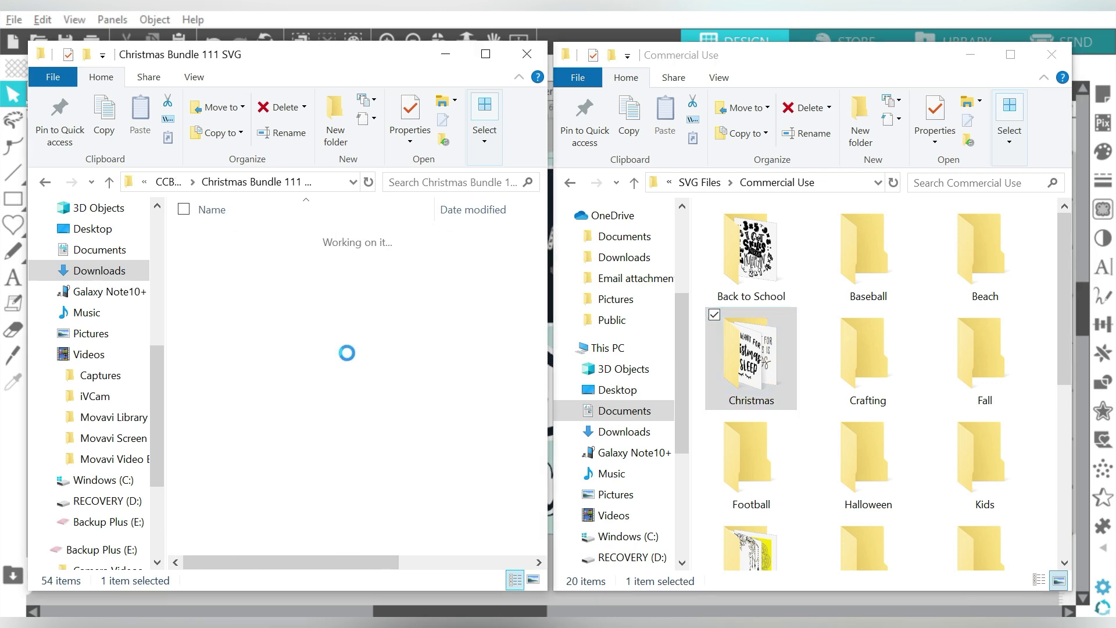
left_click(281, 235)
key("ctrl+a")
left_click_drag(354, 236, 739, 381)
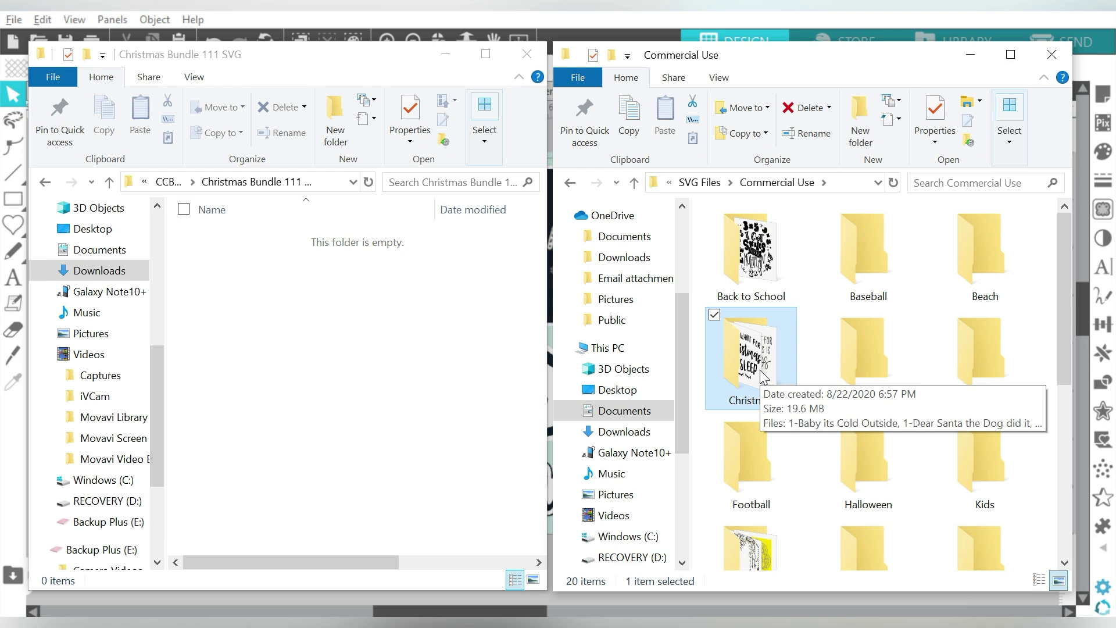
Step: Go up from the SVG Commercial Use folder to the Crafting Files folder in Documents
left_click(636, 181)
left_click(636, 182)
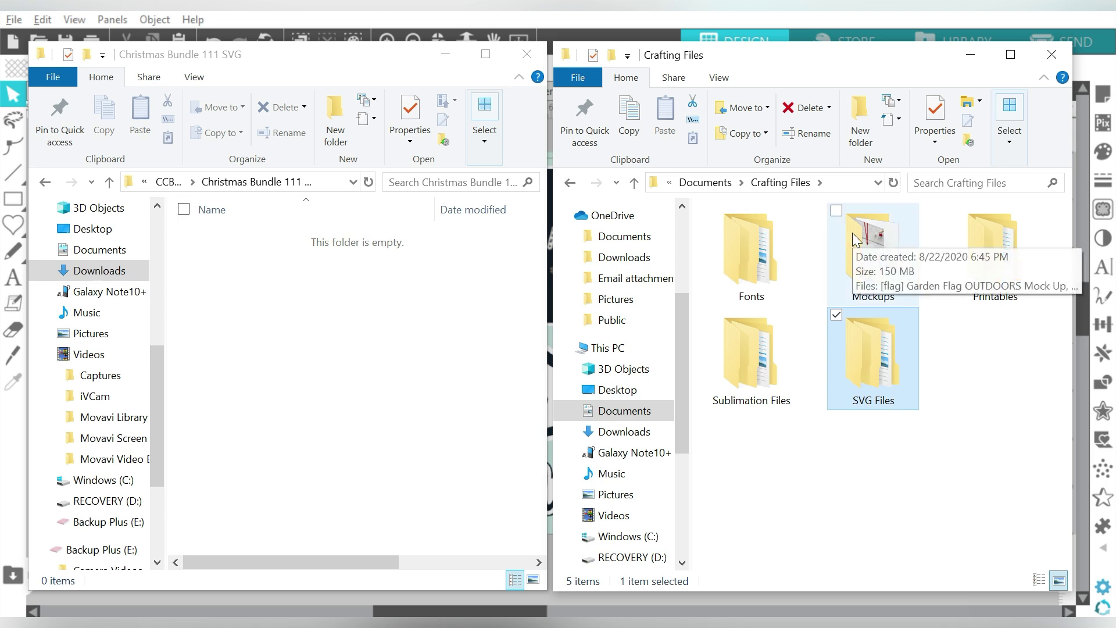
mouse_move(739, 368)
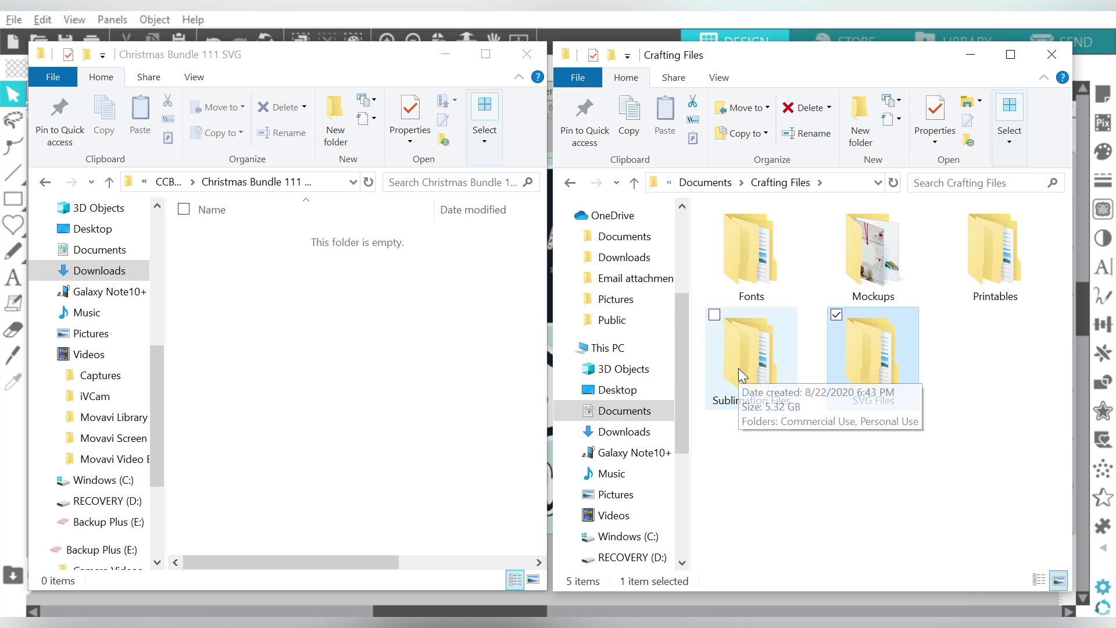